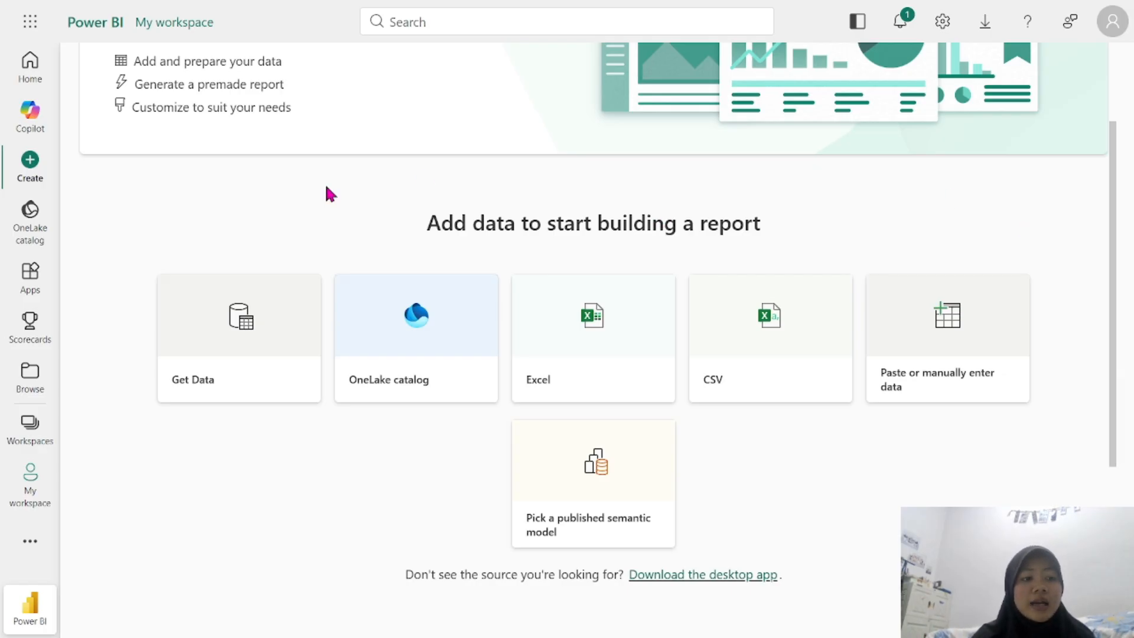
# Browse the recommended content on the home page and open the "Cancer statistics in the USA" sample report
pyautogui.click(39, 75)
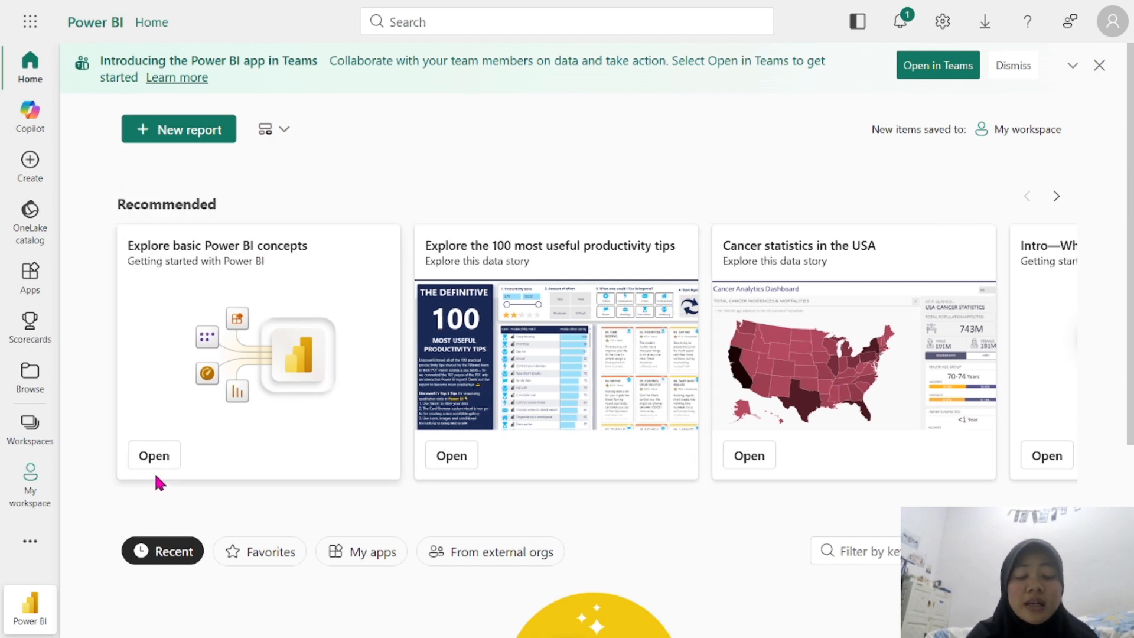
pyautogui.hscroll(10, 693, 342)
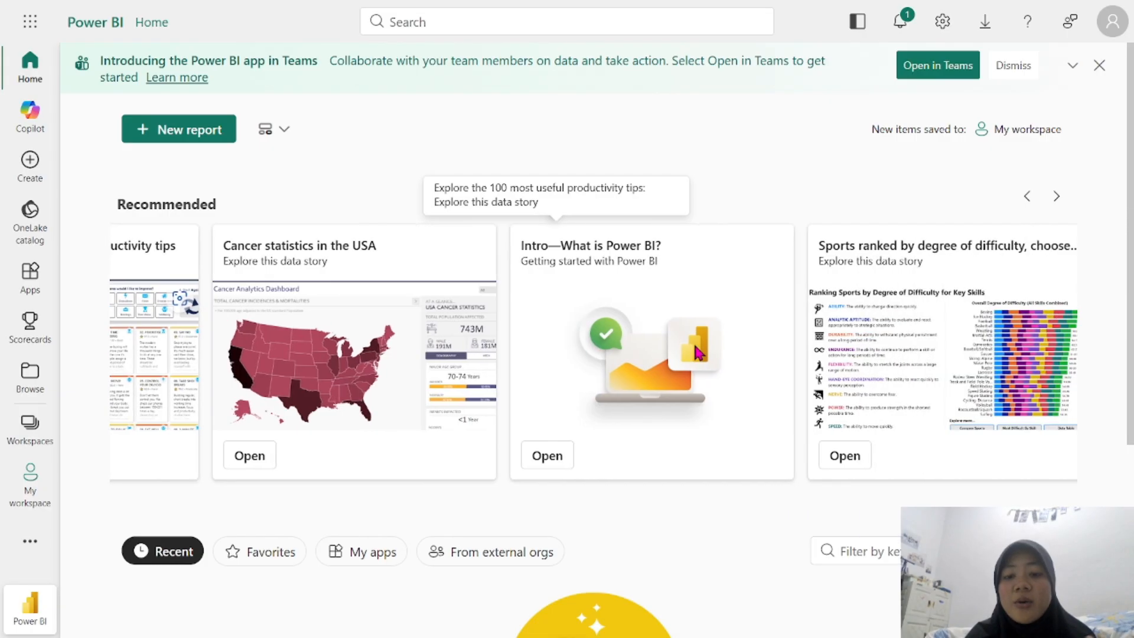
pyautogui.hscroll(-5, 334, 323)
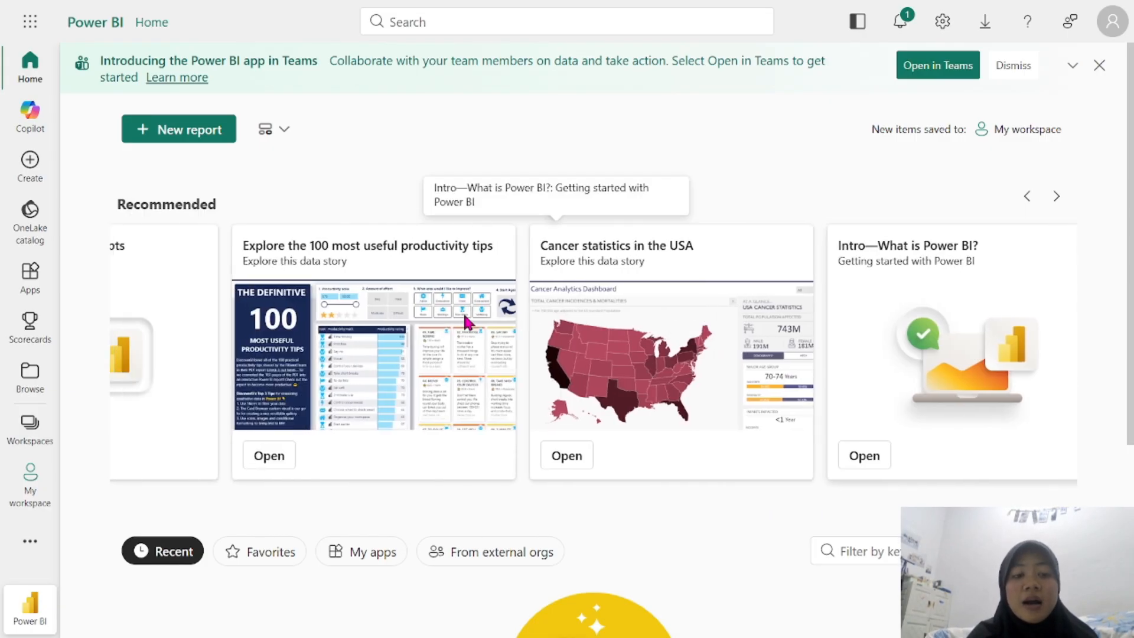
pyautogui.hscroll(8, 462, 309)
pyautogui.hscroll(3, 465, 319)
pyautogui.hscroll(-10, 464, 319)
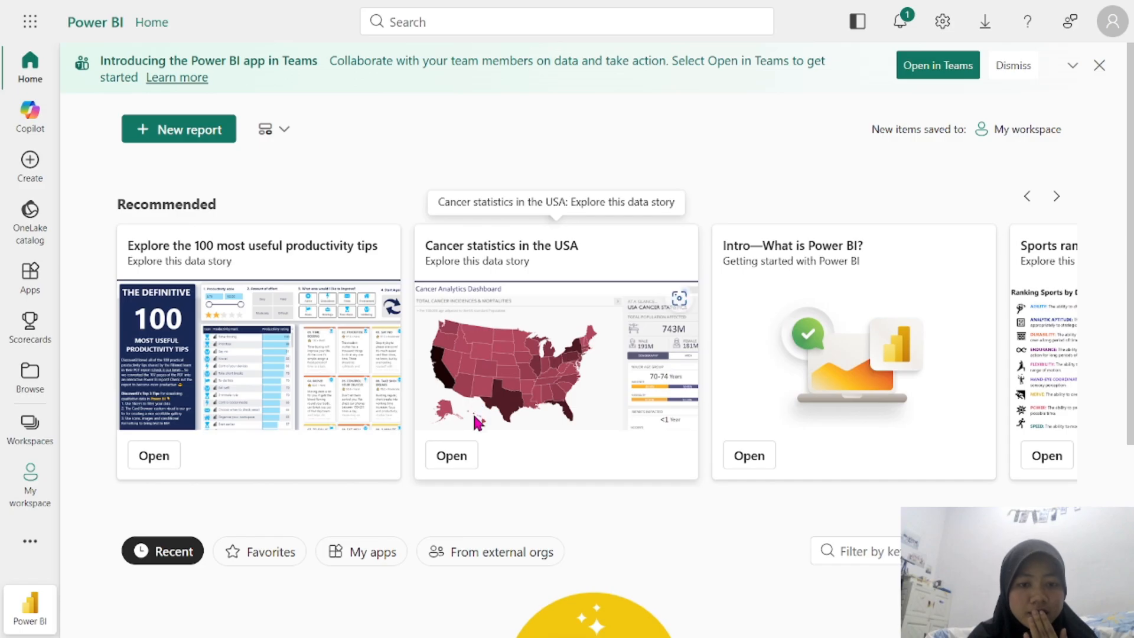
pyautogui.click(459, 461)
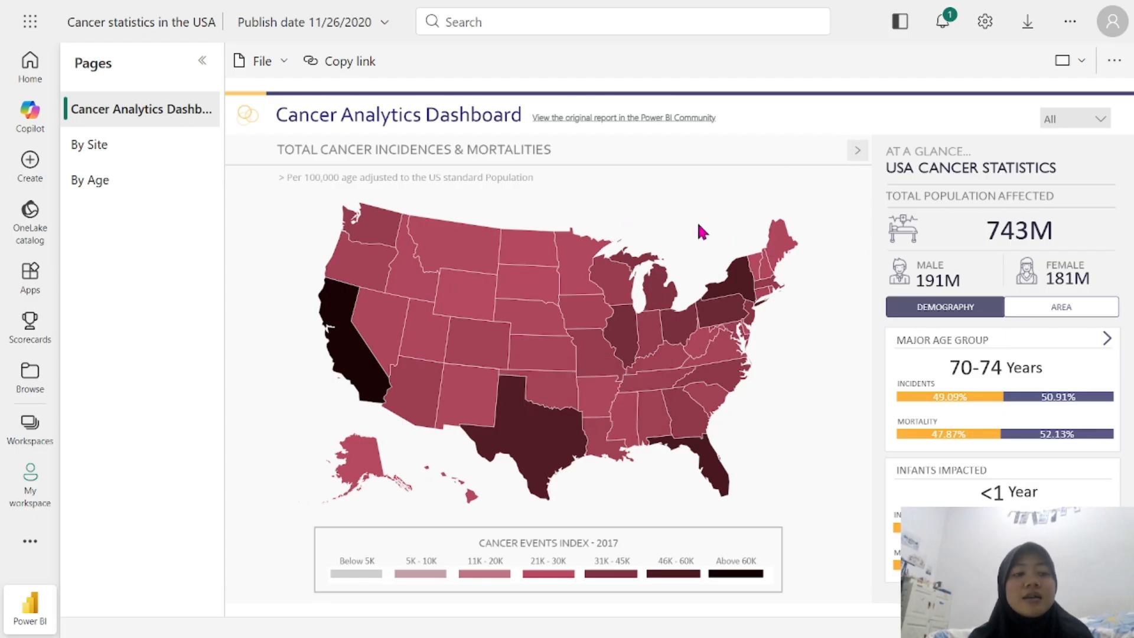
# Filter the Cancer Analytics Dashboard by individual states on the map: Kansas, California and Montana
pyautogui.click(567, 355)
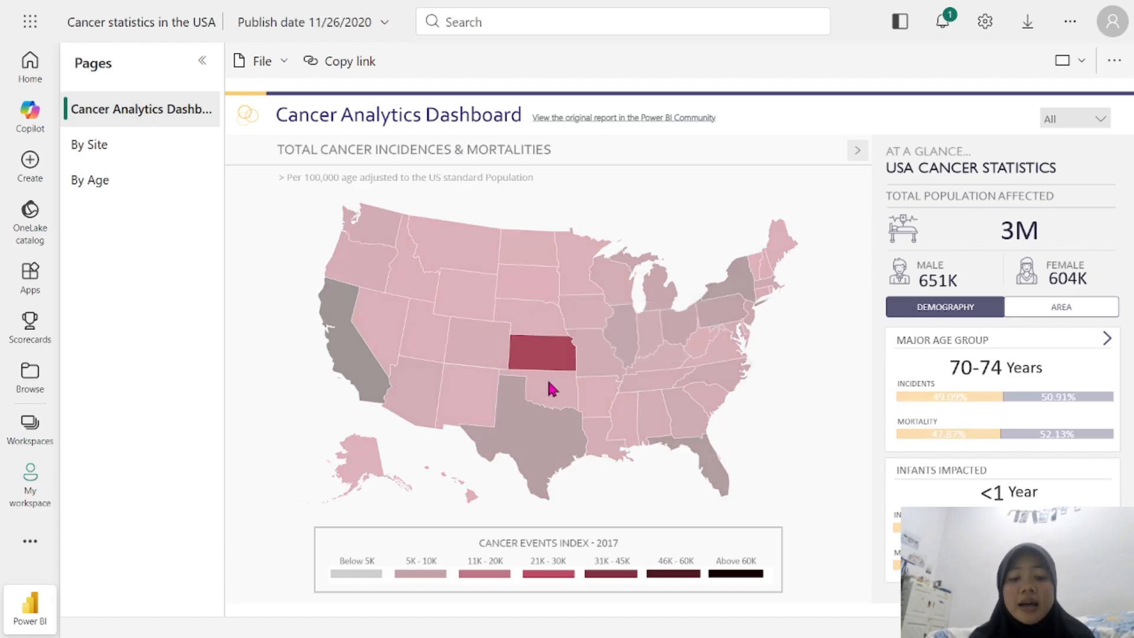
pyautogui.click(373, 386)
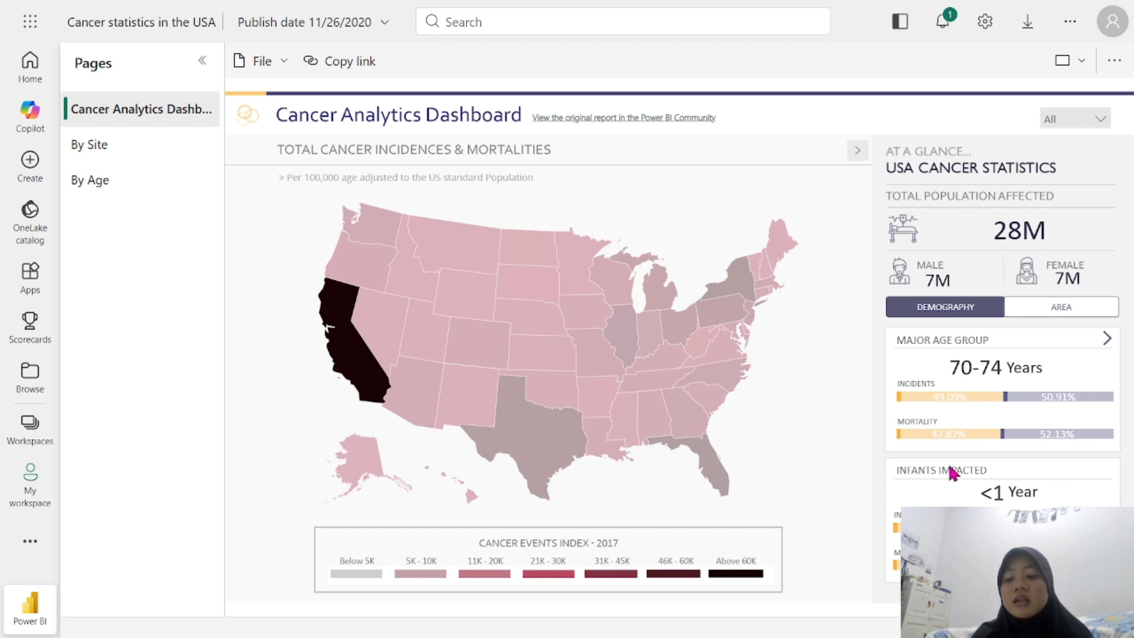
pyautogui.click(546, 451)
pyautogui.click(434, 266)
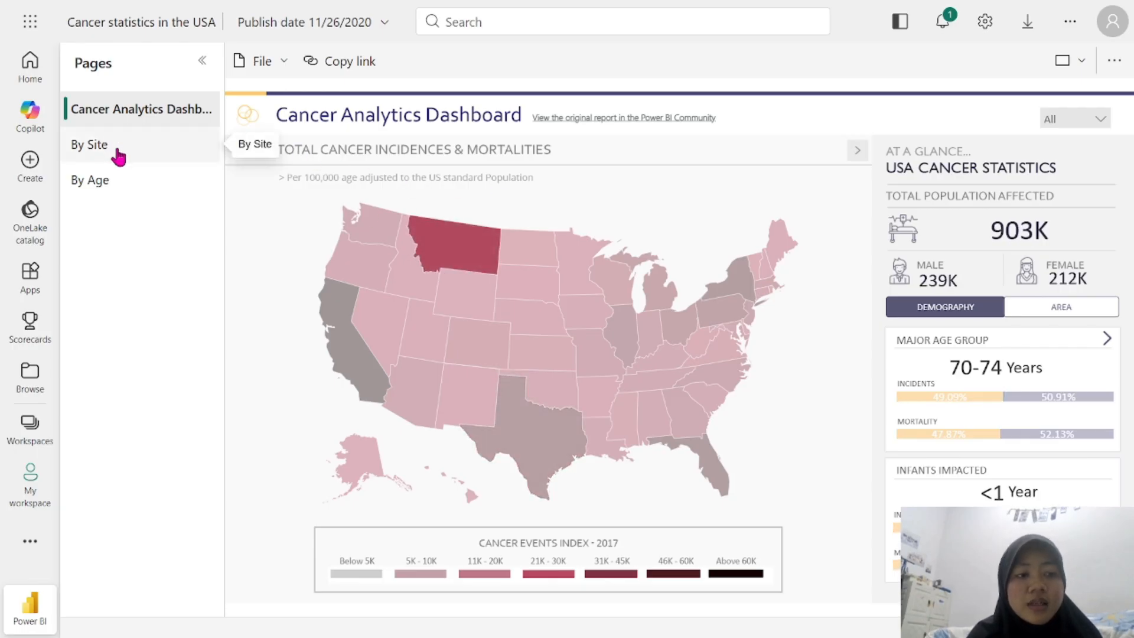
# View the report's By Site and By Age pages and return to the Cancer Analytics Dashboard page
pyautogui.click(119, 156)
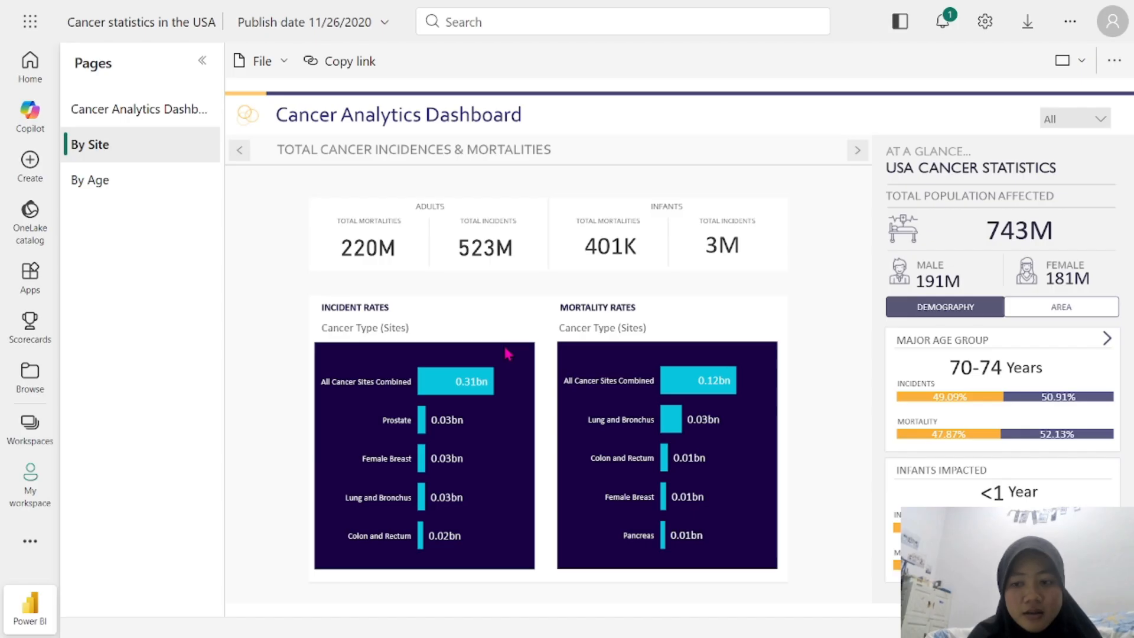
pyautogui.click(115, 187)
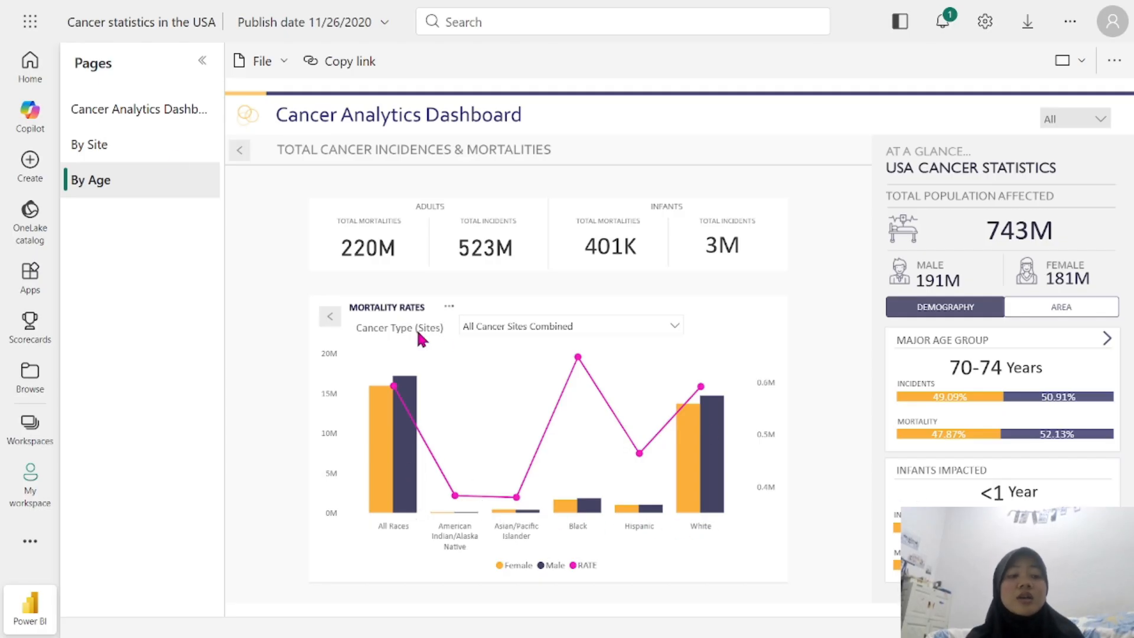
pyautogui.click(135, 125)
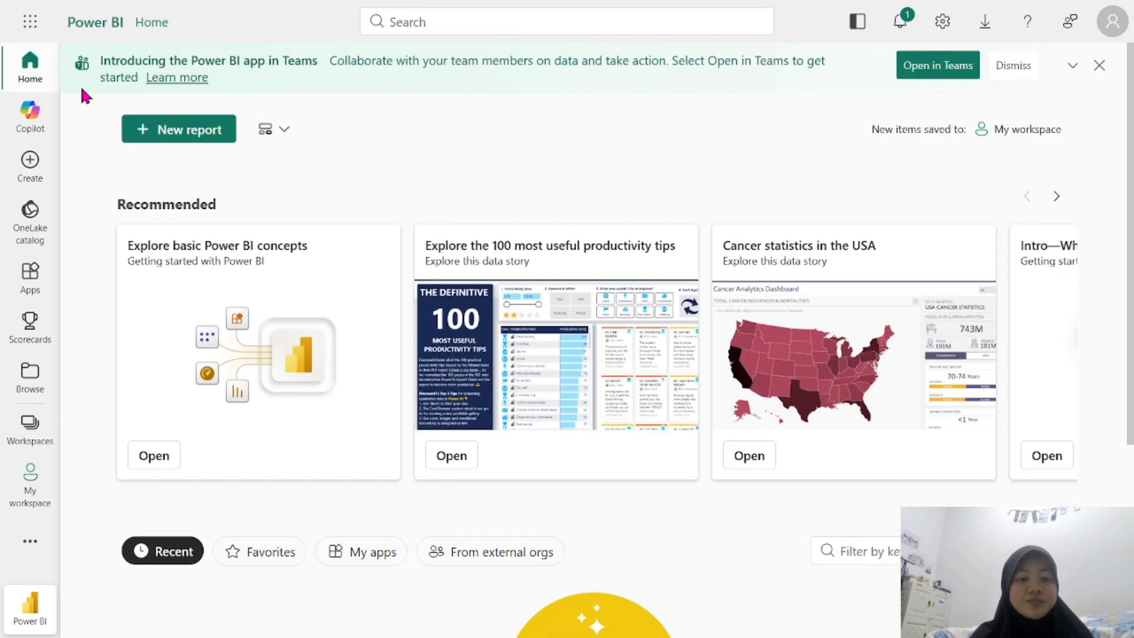
# Start creating a new report and open the Get Data source chooser
pyautogui.scroll(-5, 312, 265)
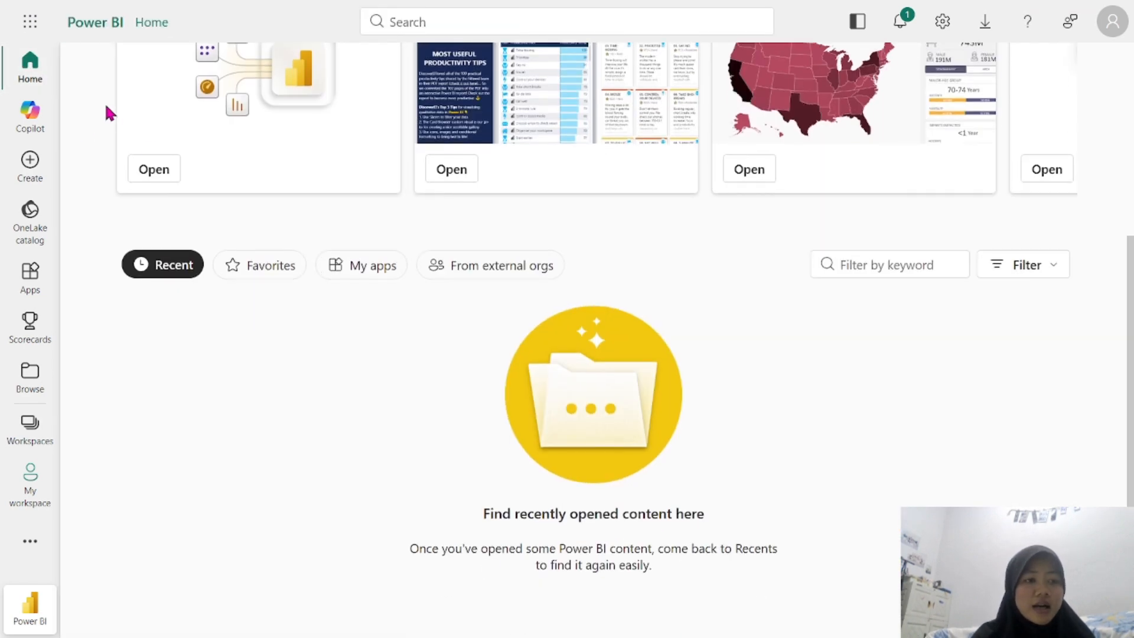
pyautogui.click(38, 168)
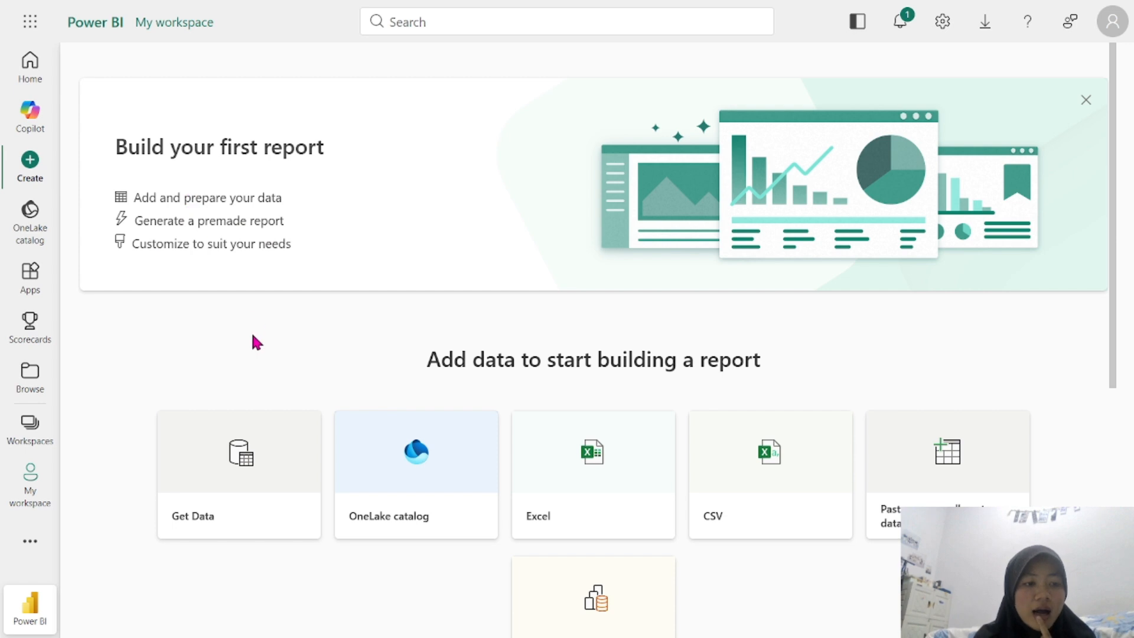
pyautogui.scroll(-1, 253, 339)
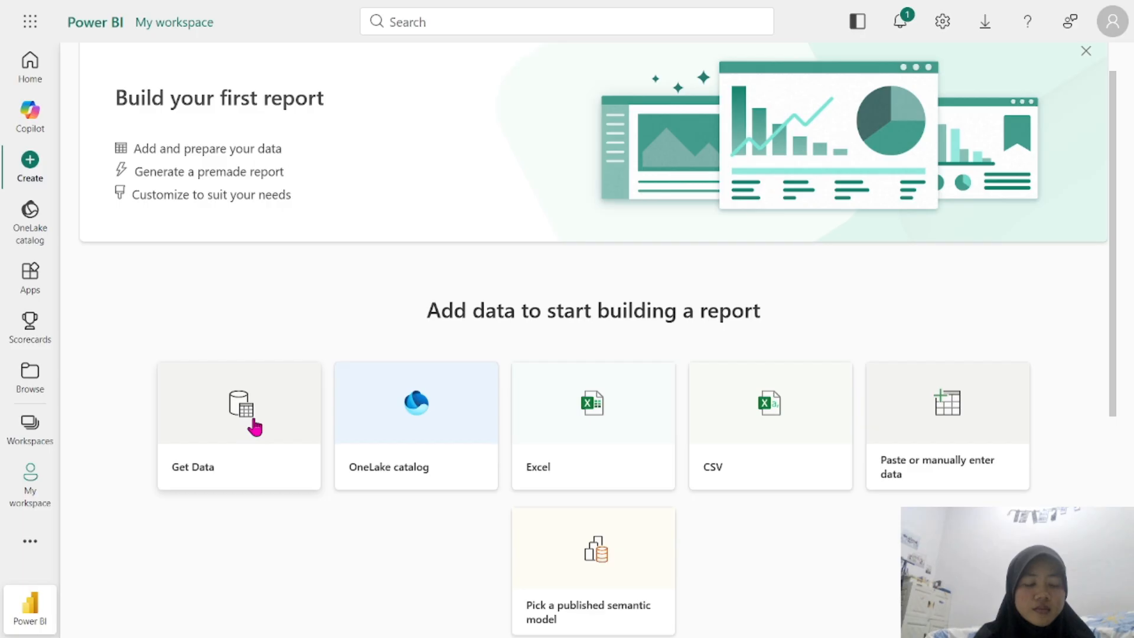
pyautogui.rightClick(251, 466)
pyautogui.click(219, 469)
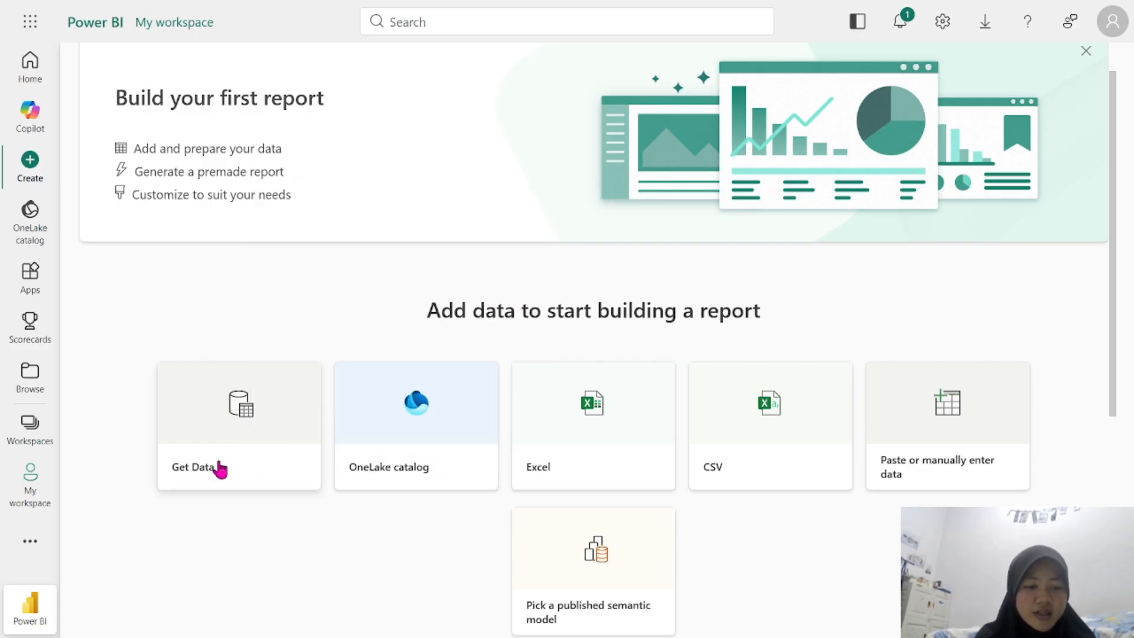
pyautogui.click(234, 429)
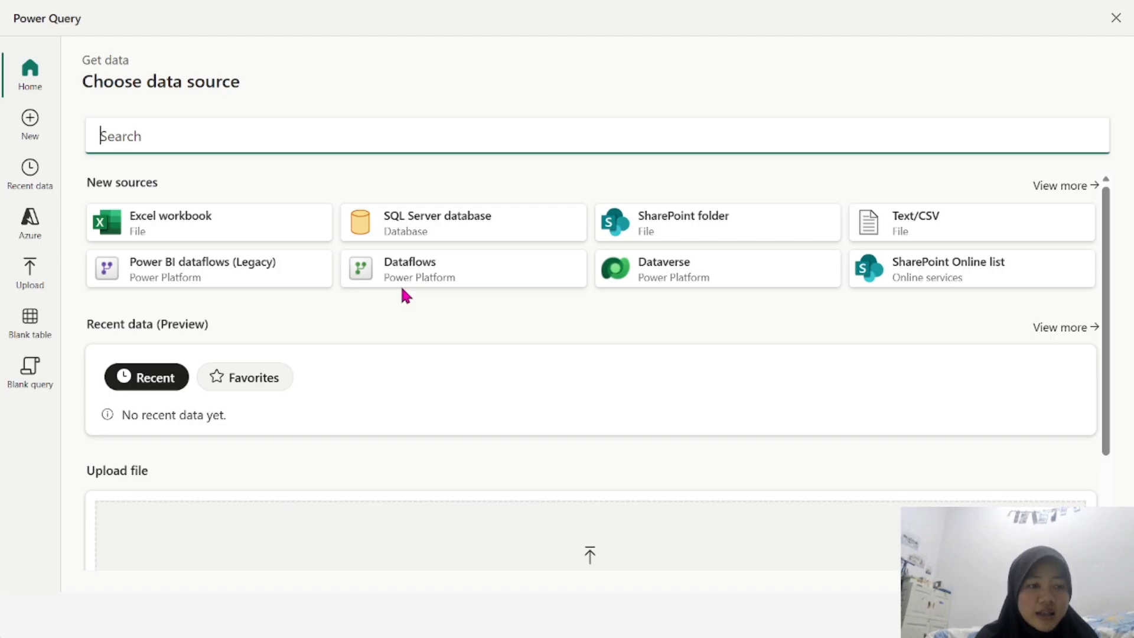
# Choose Excel workbook as the data source, upload "2.1 Sample - Superstore_table.xlsx" and connect to it
pyautogui.scroll(-3, 401, 378)
pyautogui.scroll(3, 402, 378)
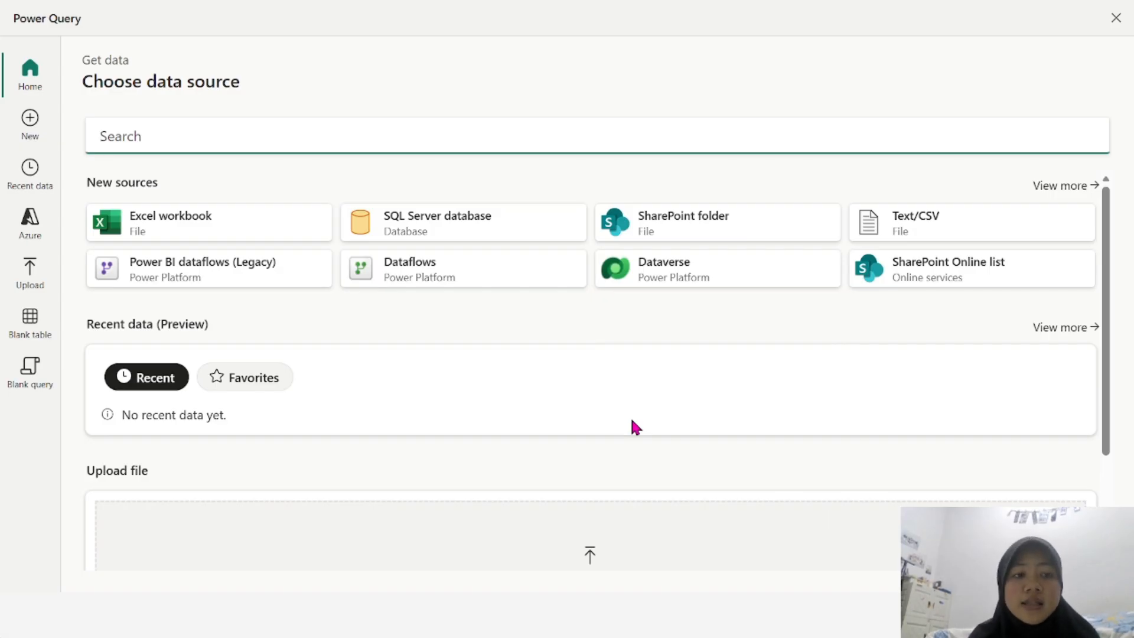
pyautogui.click(222, 227)
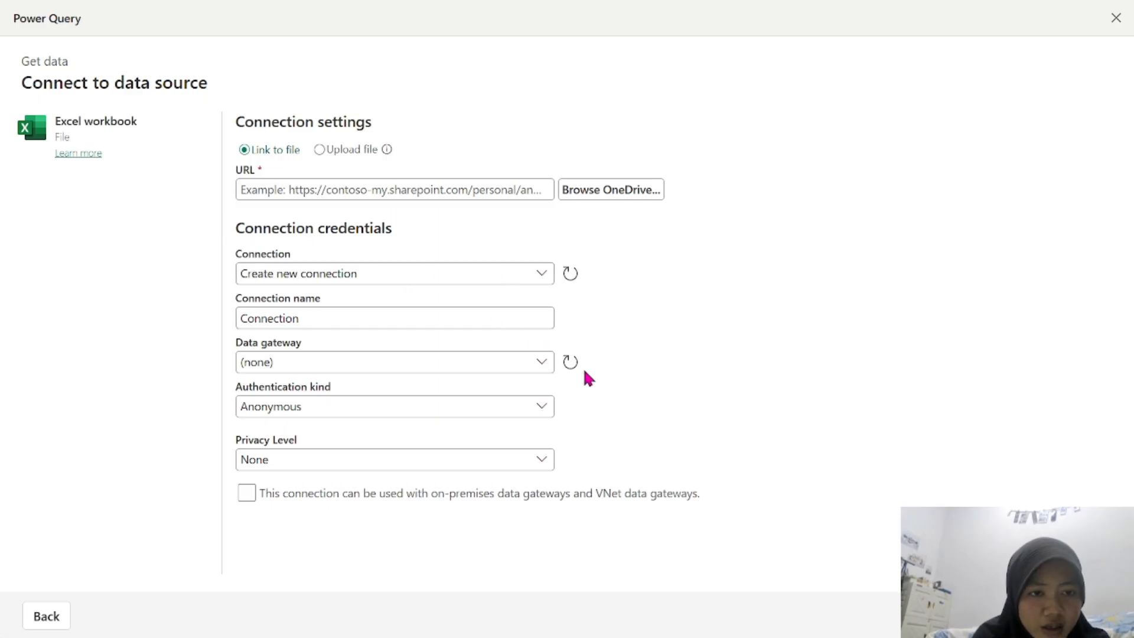
pyautogui.click(323, 155)
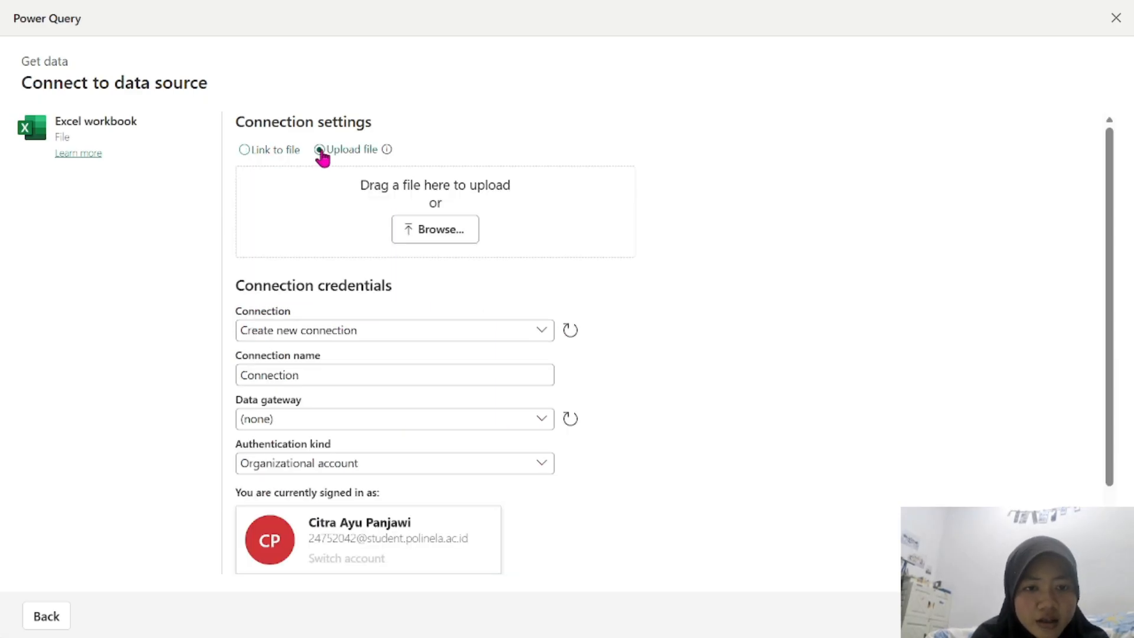
pyautogui.click(418, 230)
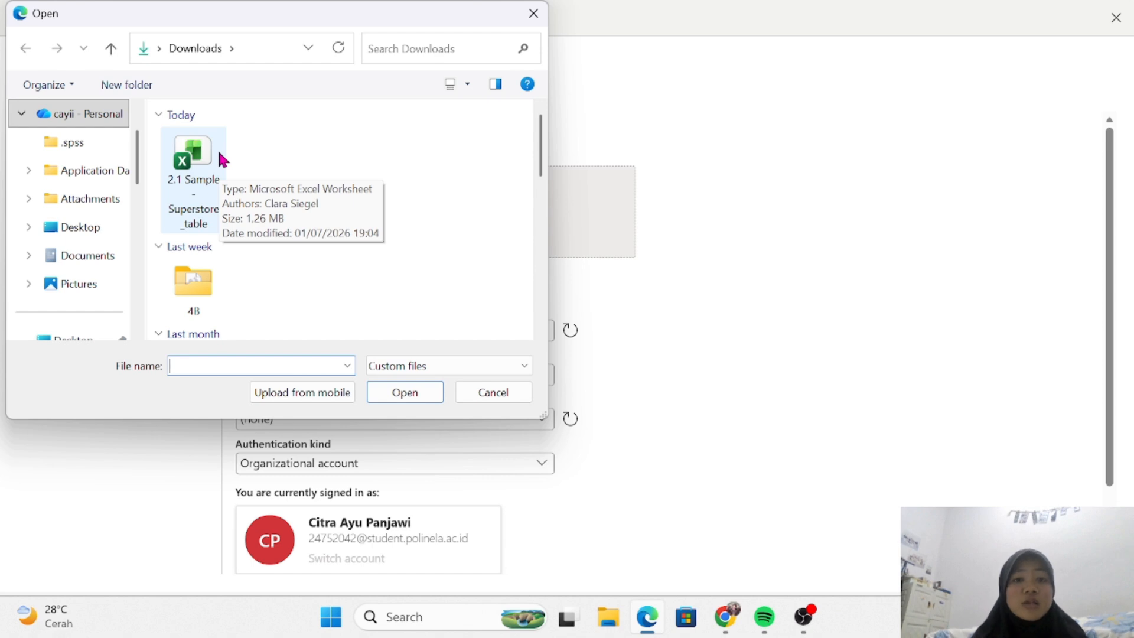
pyautogui.click(222, 158)
pyautogui.click(392, 397)
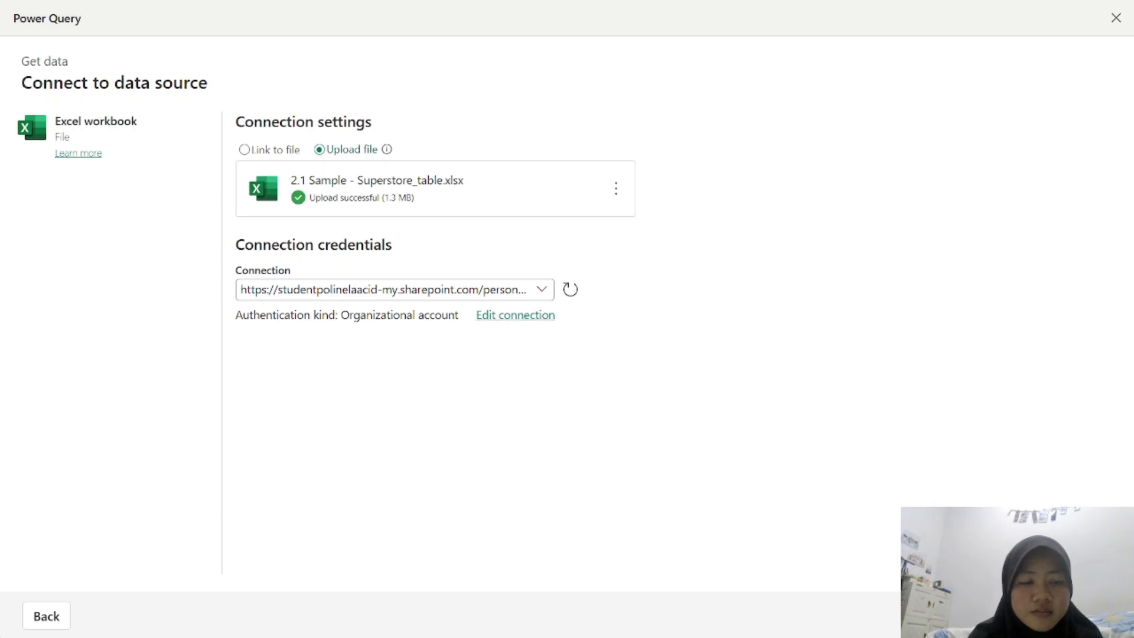
pyautogui.click(1088, 616)
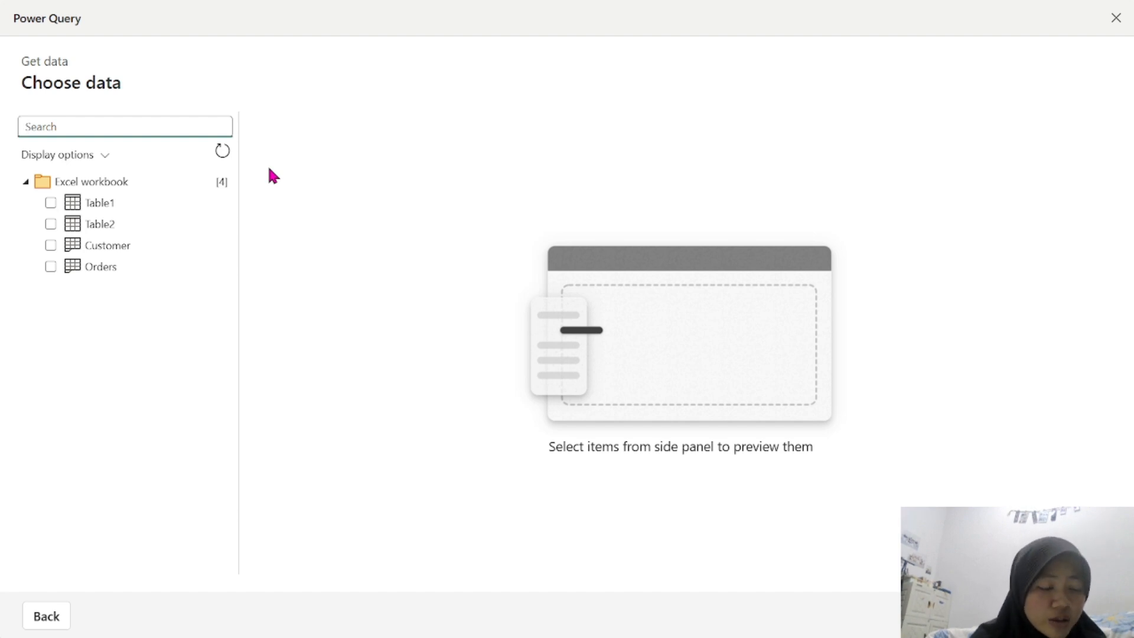
# Select the workbook's Customer and Orders sheets, preview the Customer data and load both into the Power Query editor
pyautogui.click(54, 252)
pyautogui.click(51, 247)
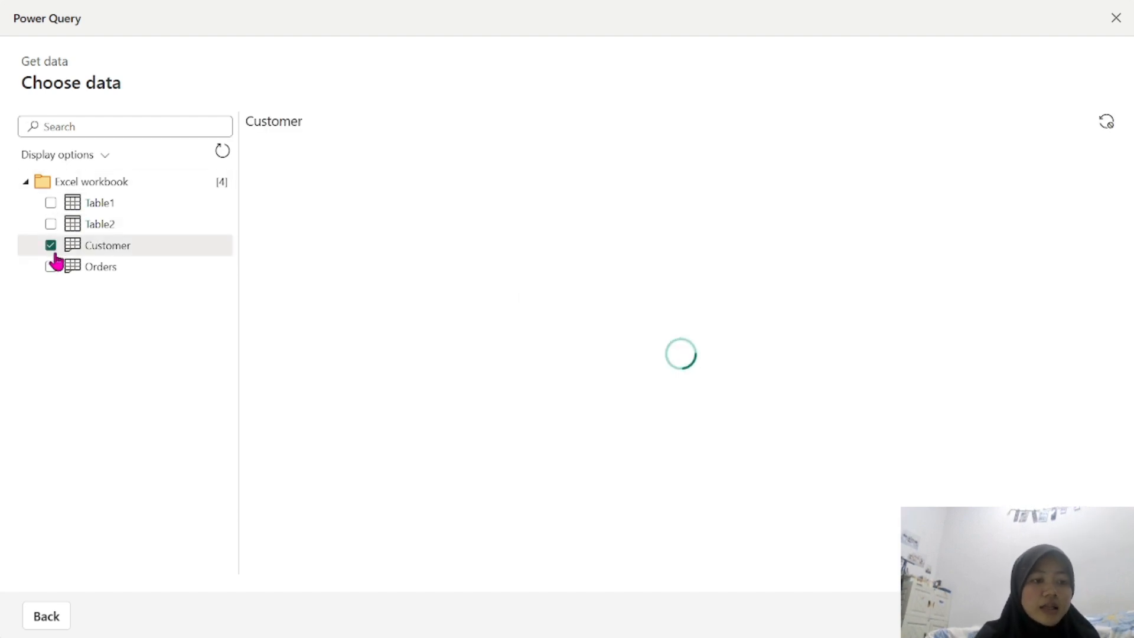
pyautogui.click(51, 268)
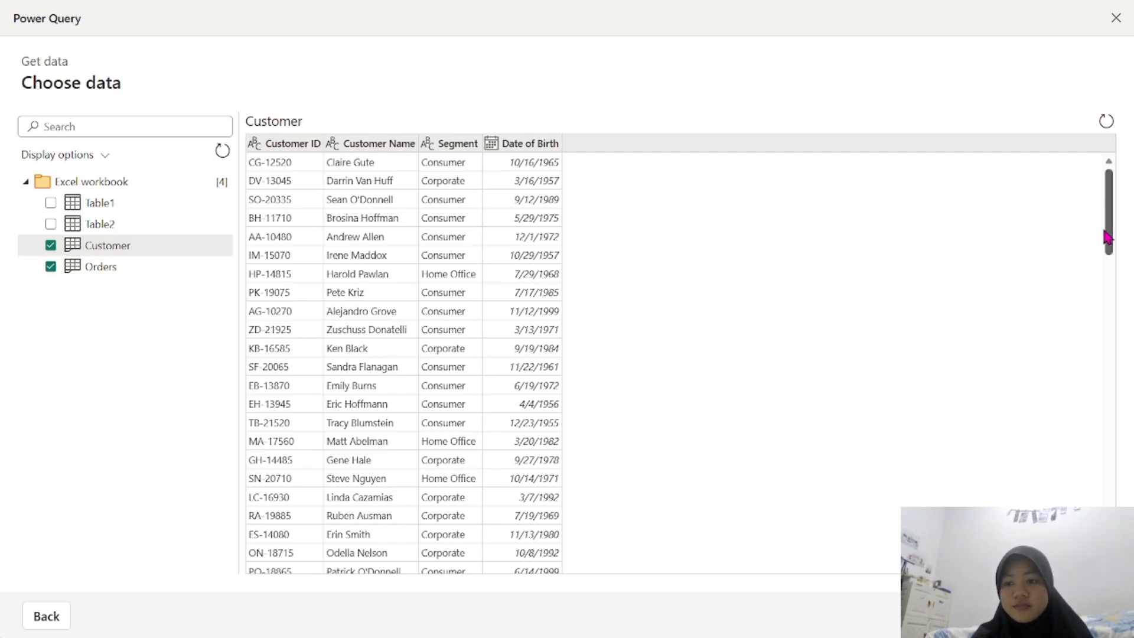
pyautogui.moveTo(1106, 240); pyautogui.dragTo(1086, 205)
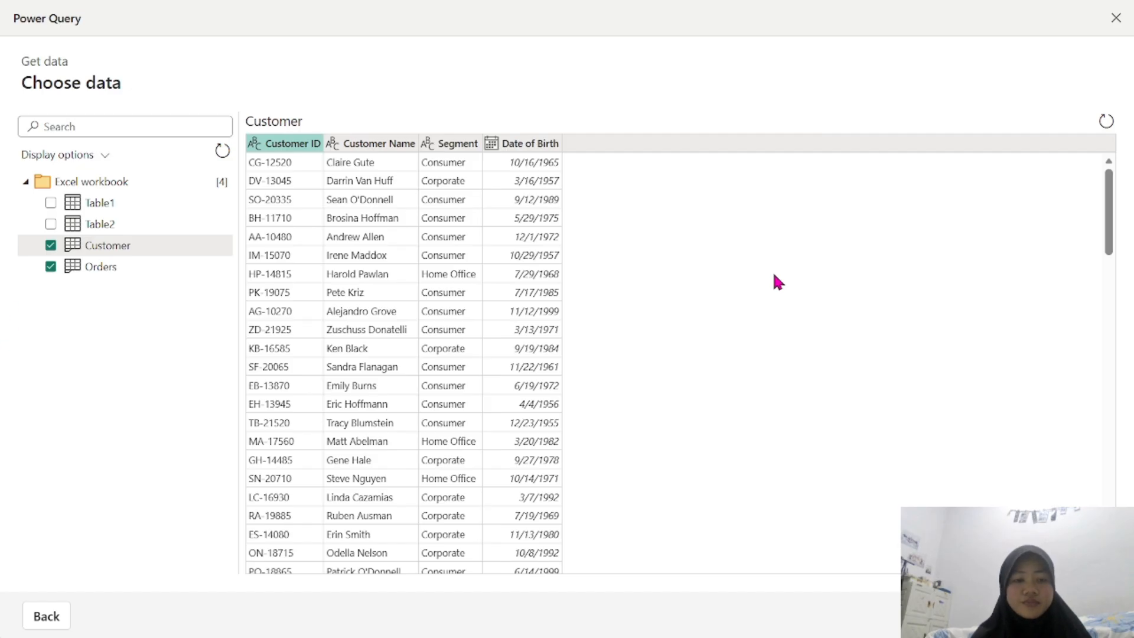
pyautogui.scroll(-1, 774, 274)
pyautogui.scroll(1, 774, 275)
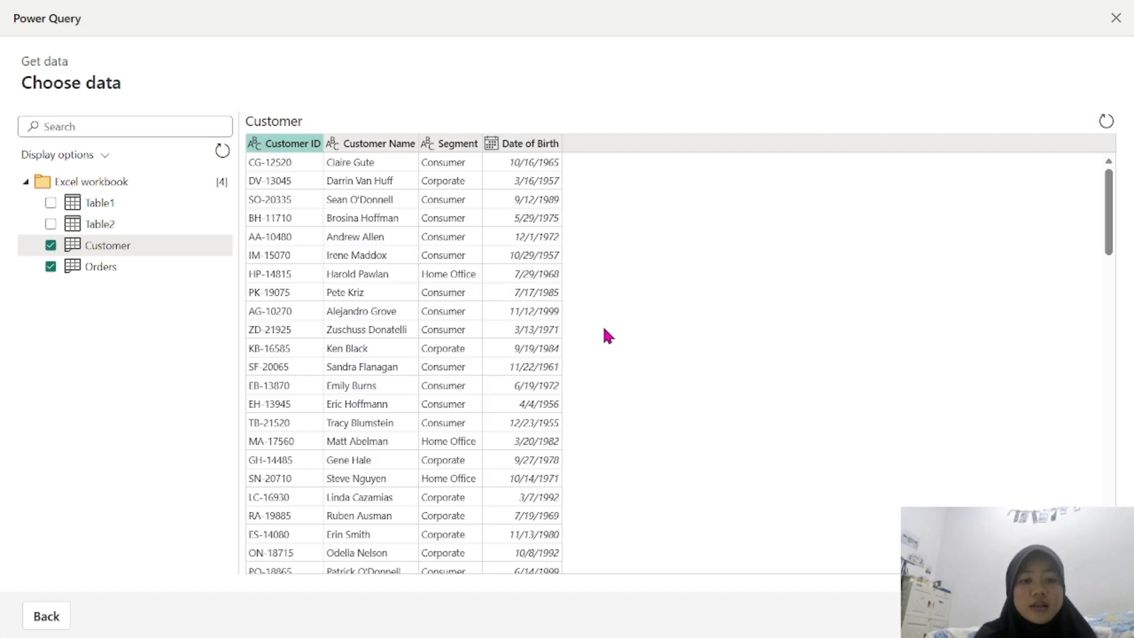
pyautogui.scroll(-10, 626, 360)
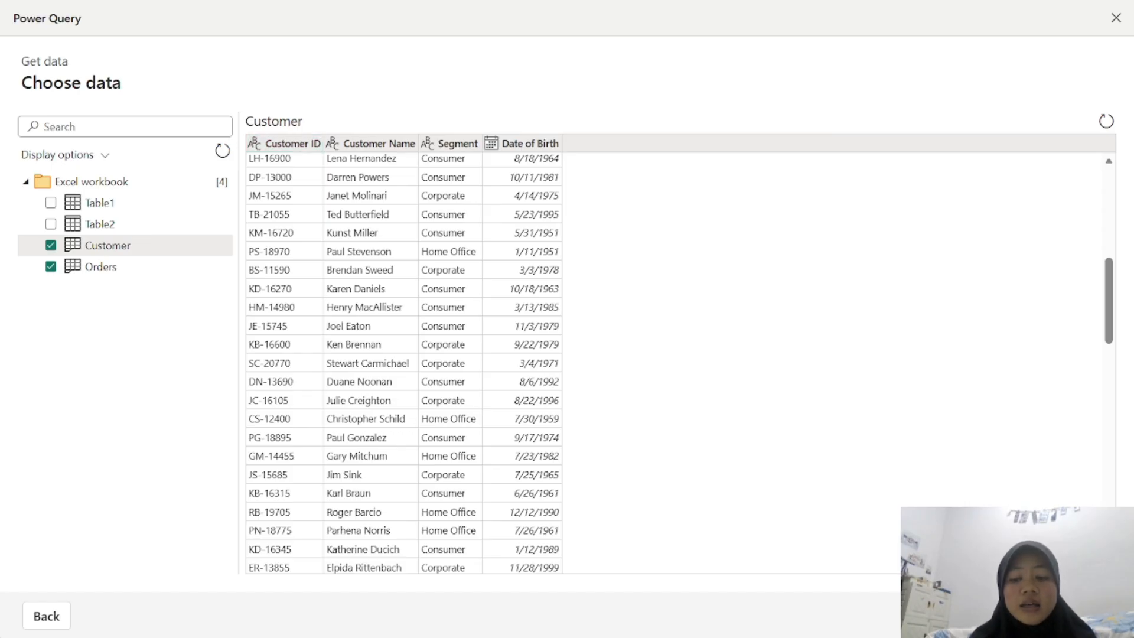
pyautogui.click(1065, 617)
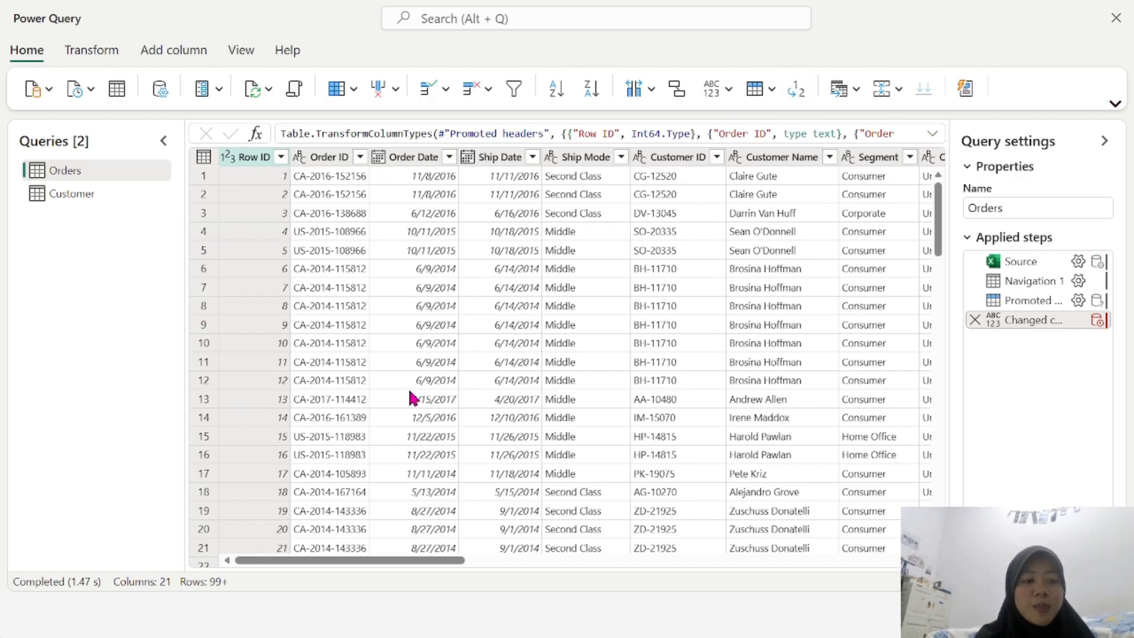
# View the Customer query's data and return to the Orders query
pyautogui.click(122, 200)
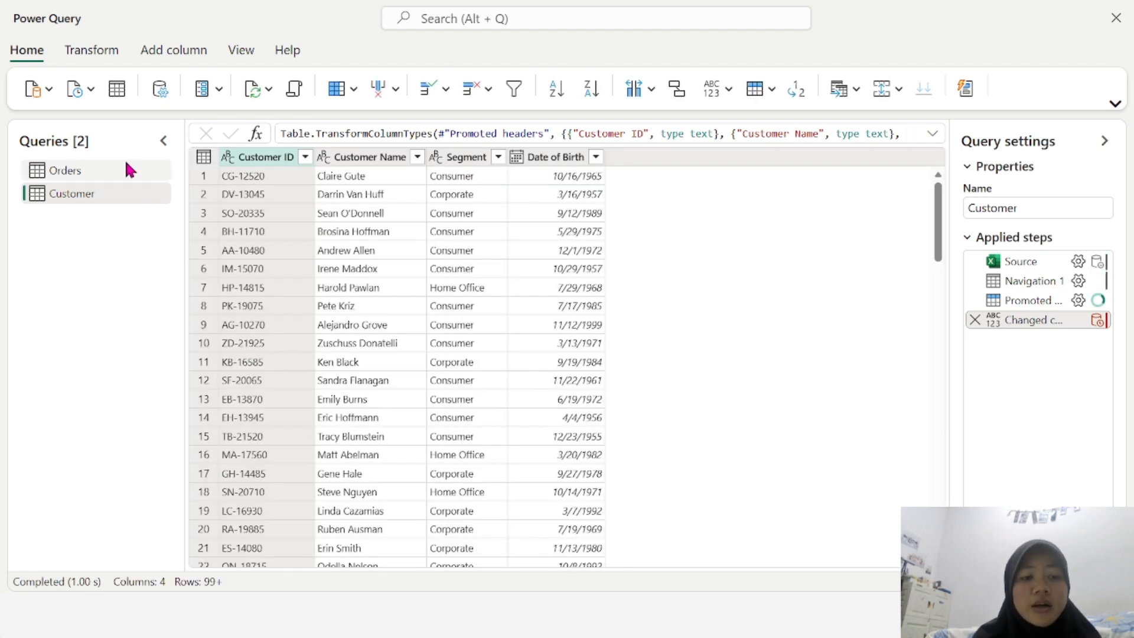
pyautogui.click(126, 164)
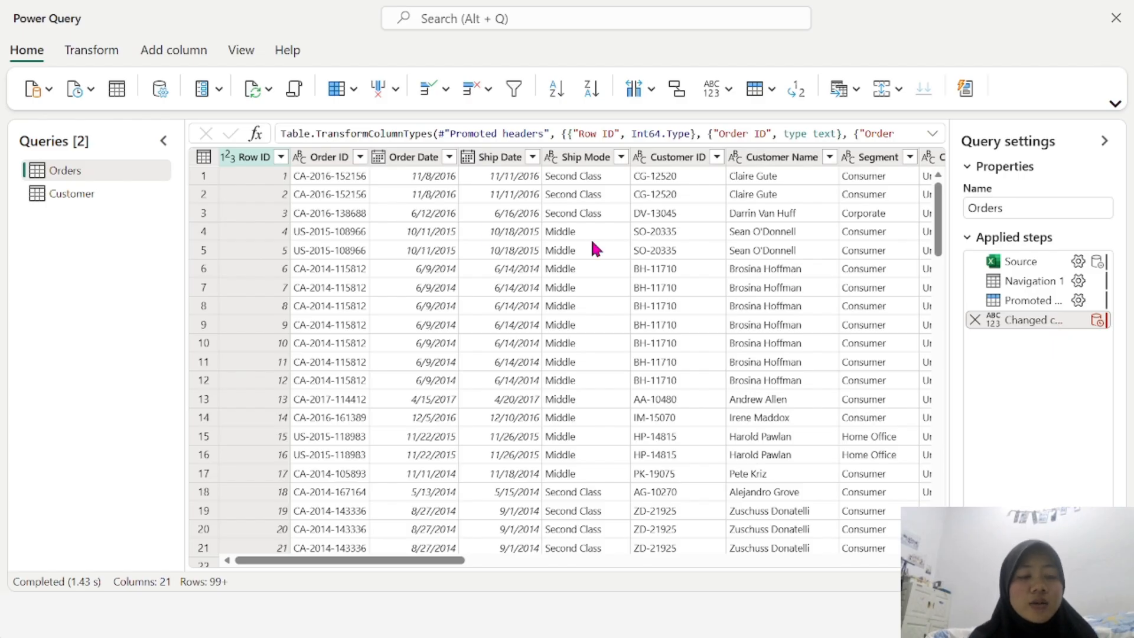
pyautogui.click(93, 52)
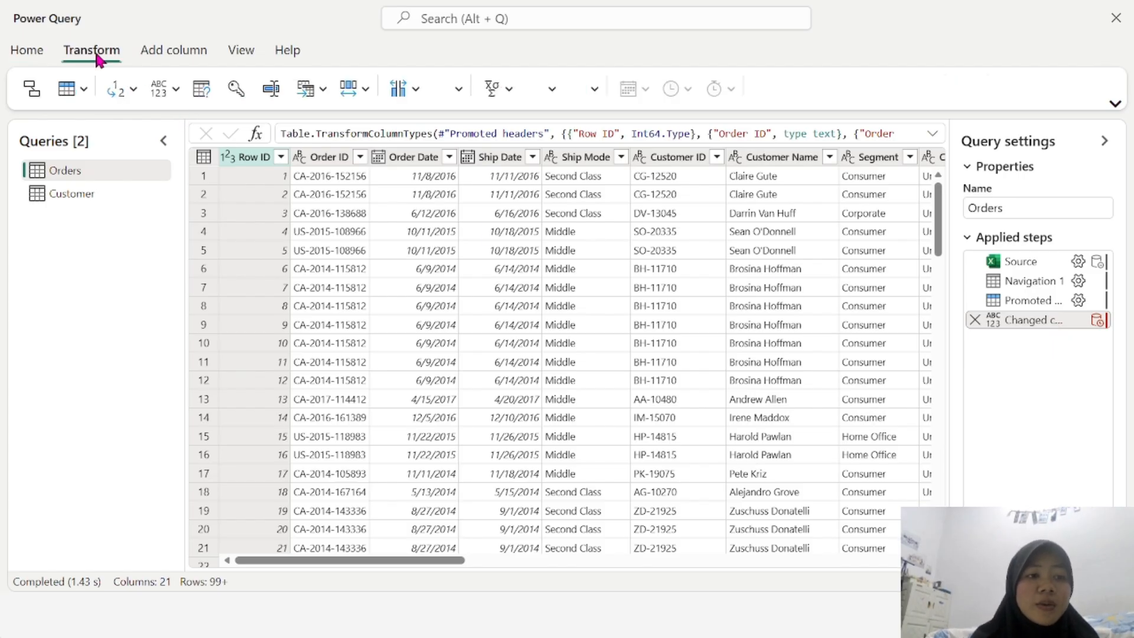
pyautogui.click(24, 50)
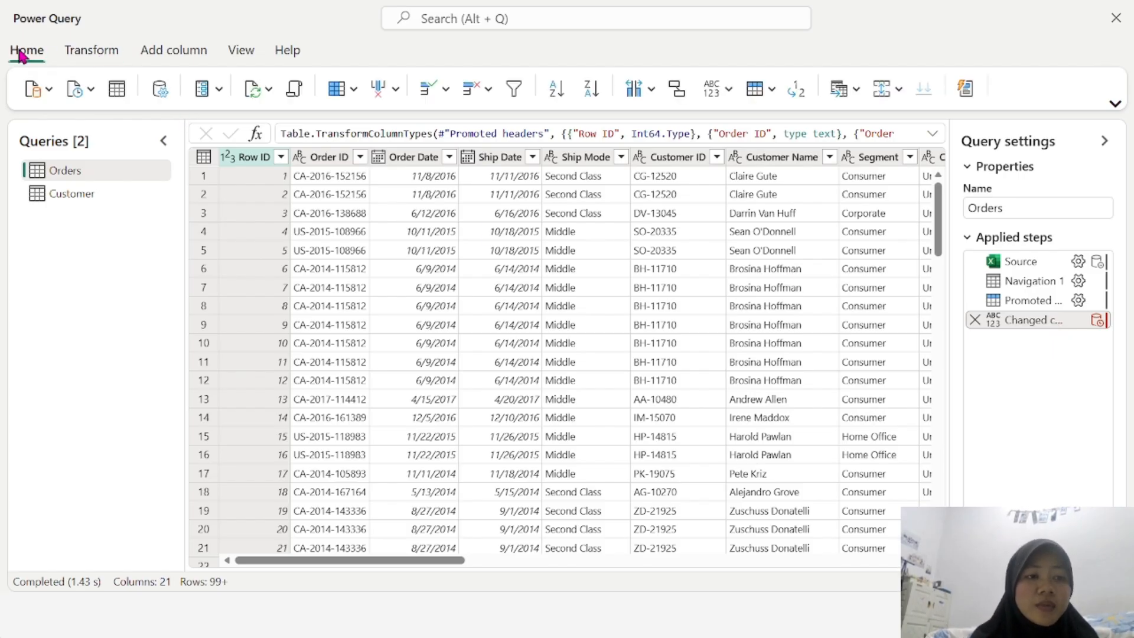
pyautogui.click(239, 51)
pyautogui.click(278, 51)
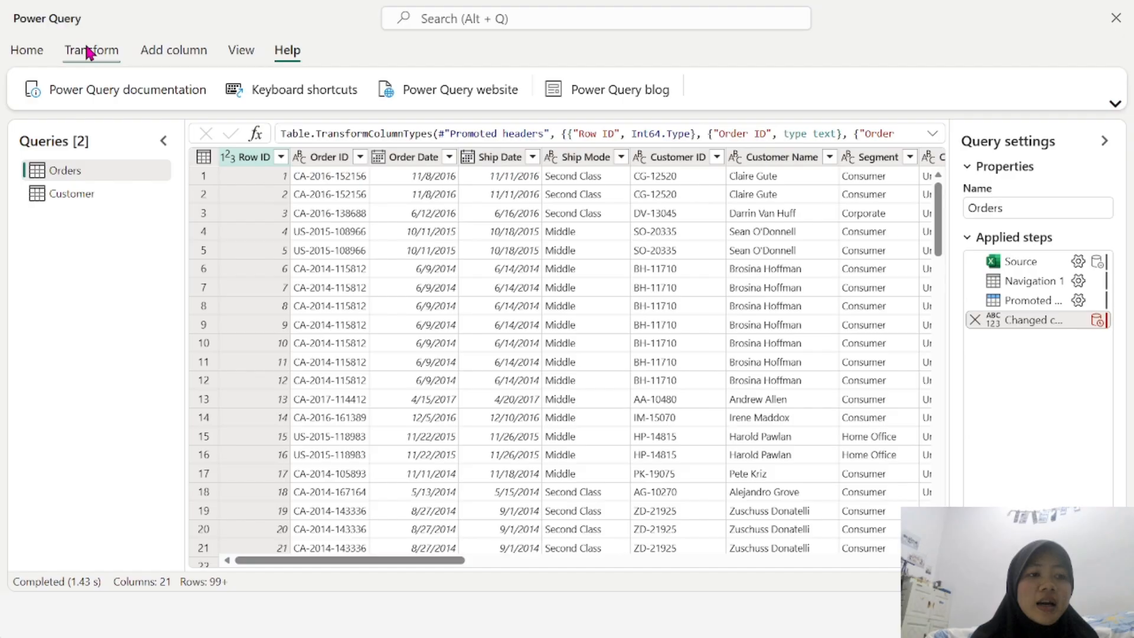
pyautogui.click(23, 54)
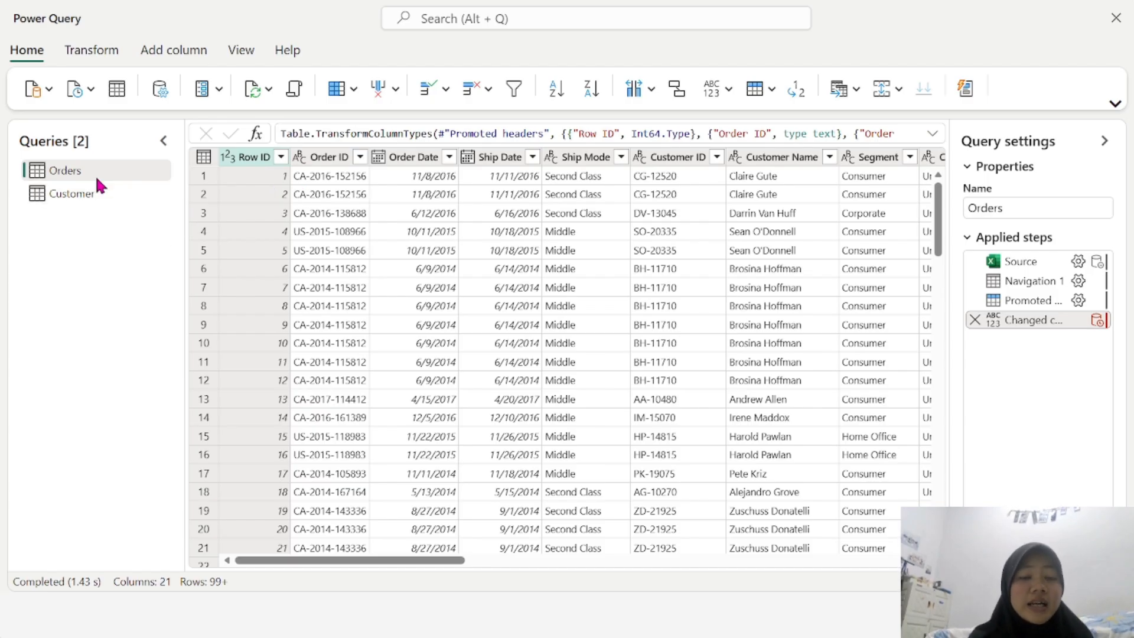
# Rename the Orders query as Order_Transaction
pyautogui.click(1010, 209)
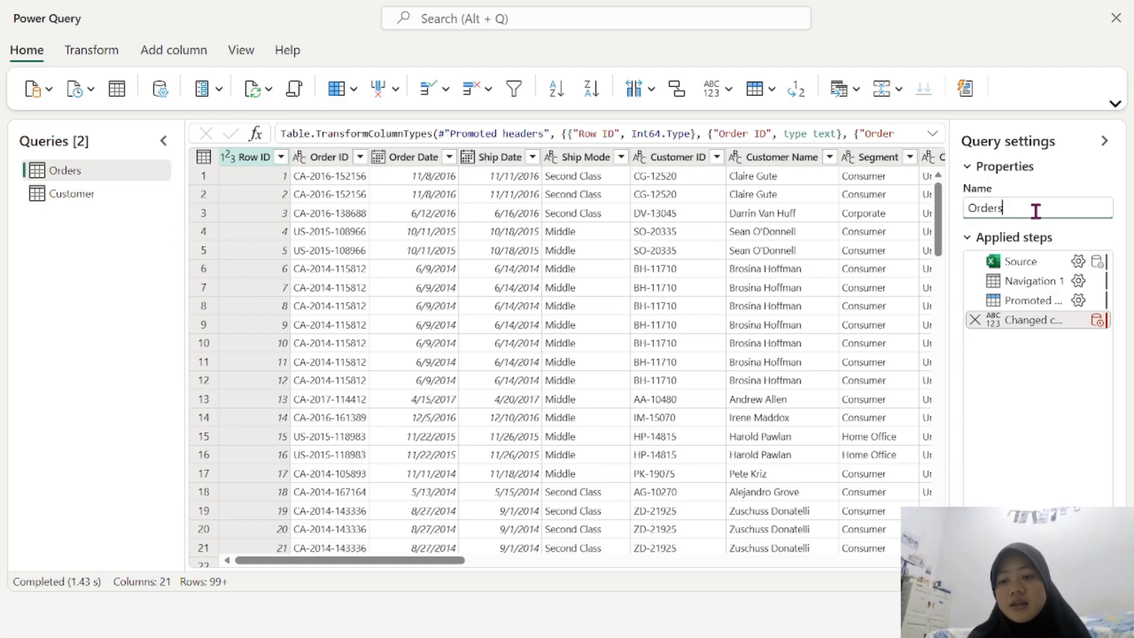
pyautogui.press('BackSpace')
pyautogui.press('BackSpace')
pyautogui.press('BackSpace')
pyautogui.press('BackSpace')
pyautogui.press('BackSpace')
pyautogui.press('BackSpace')
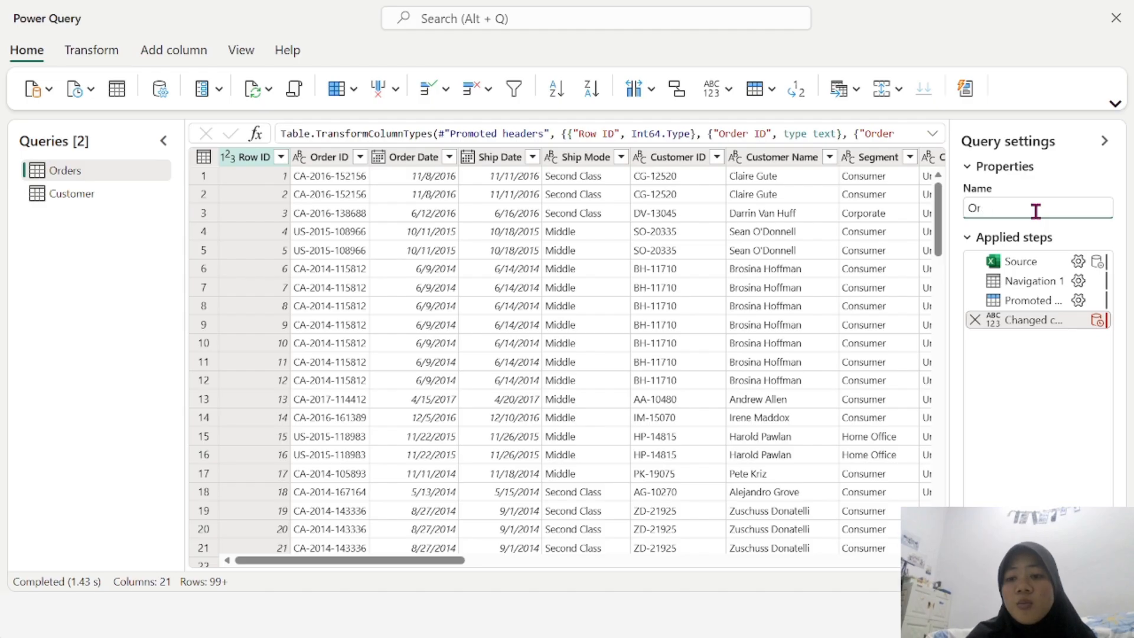
pyautogui.write('O')
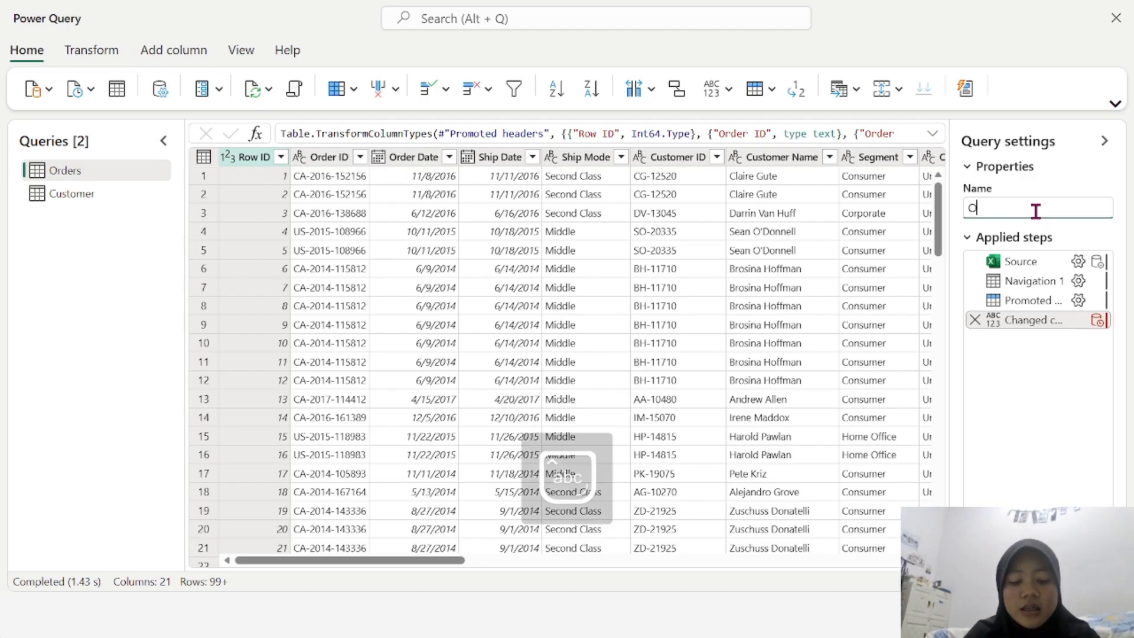
pyautogui.write('rder')
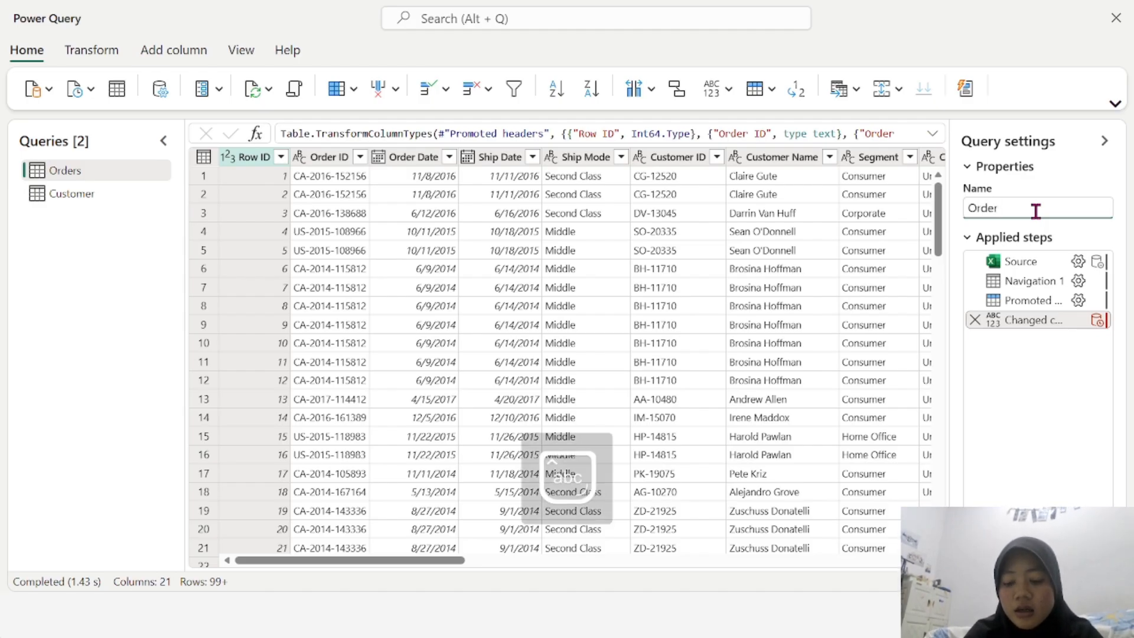
pyautogui.write('_Tr')
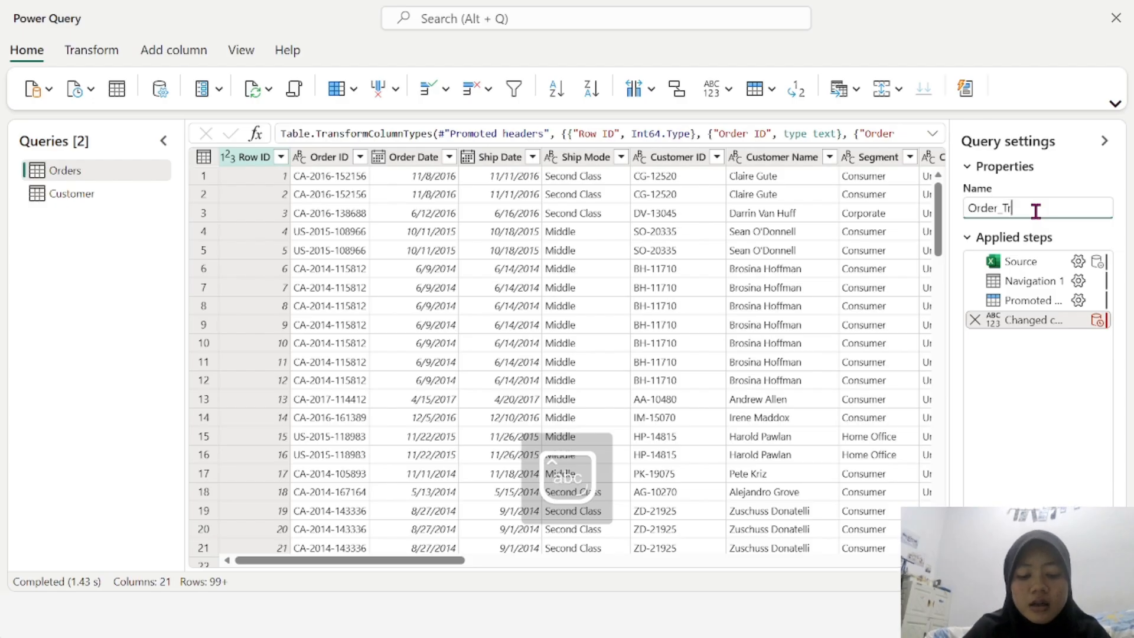
pyautogui.write('ansaksi')
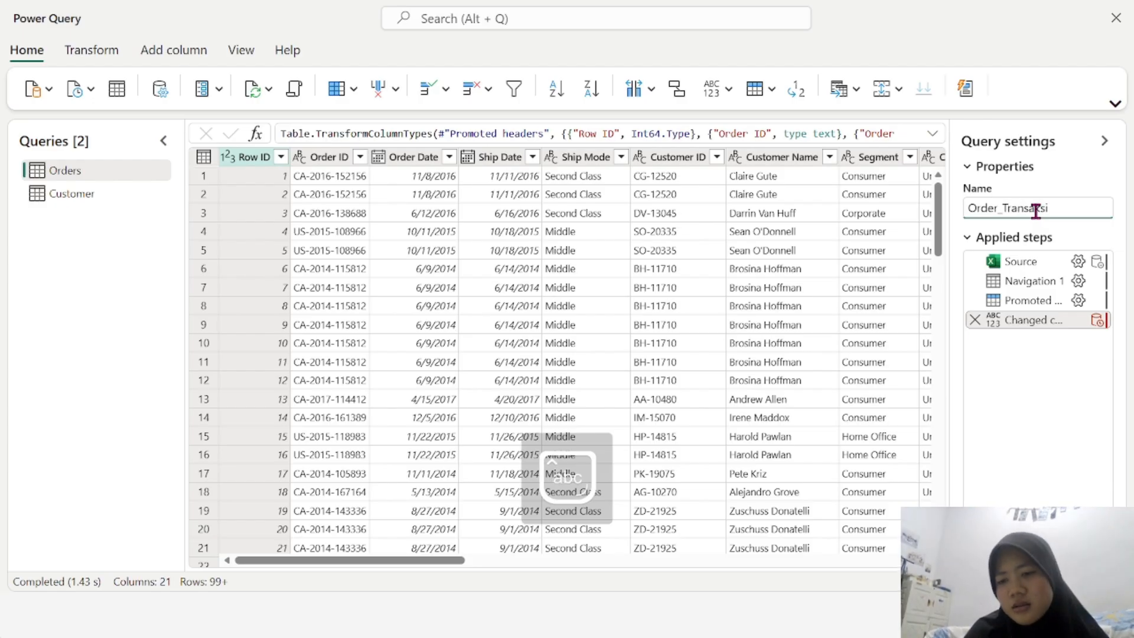
pyautogui.press('BackSpace')
pyautogui.press('BackSpace')
pyautogui.press('BackSpace')
pyautogui.press('BackSpace')
pyautogui.press('BackSpace')
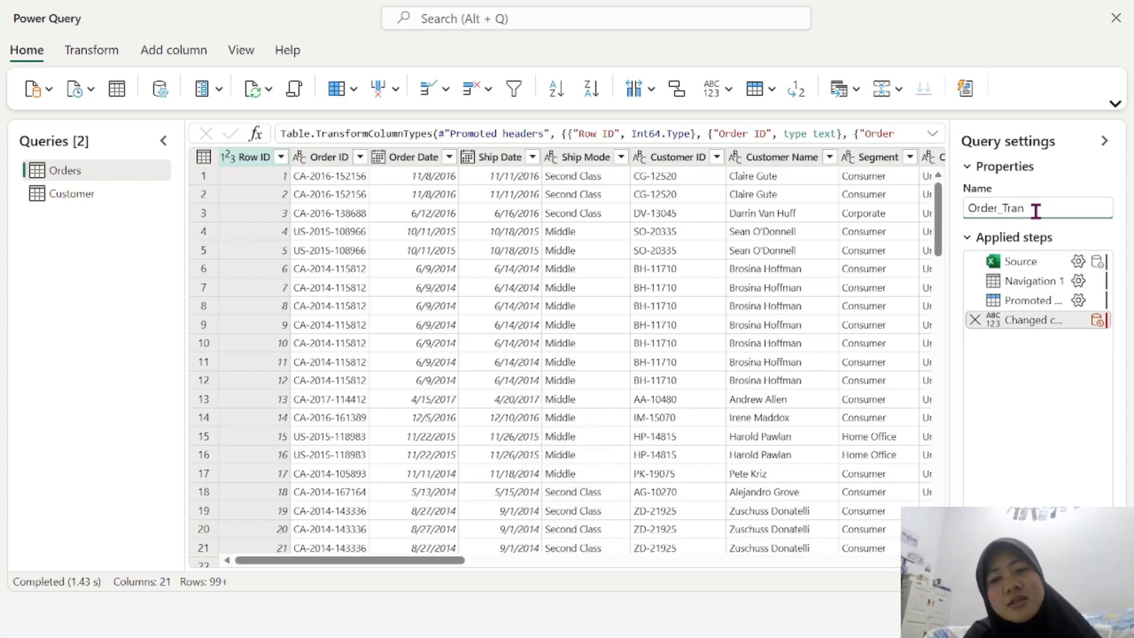
pyautogui.write('sacti')
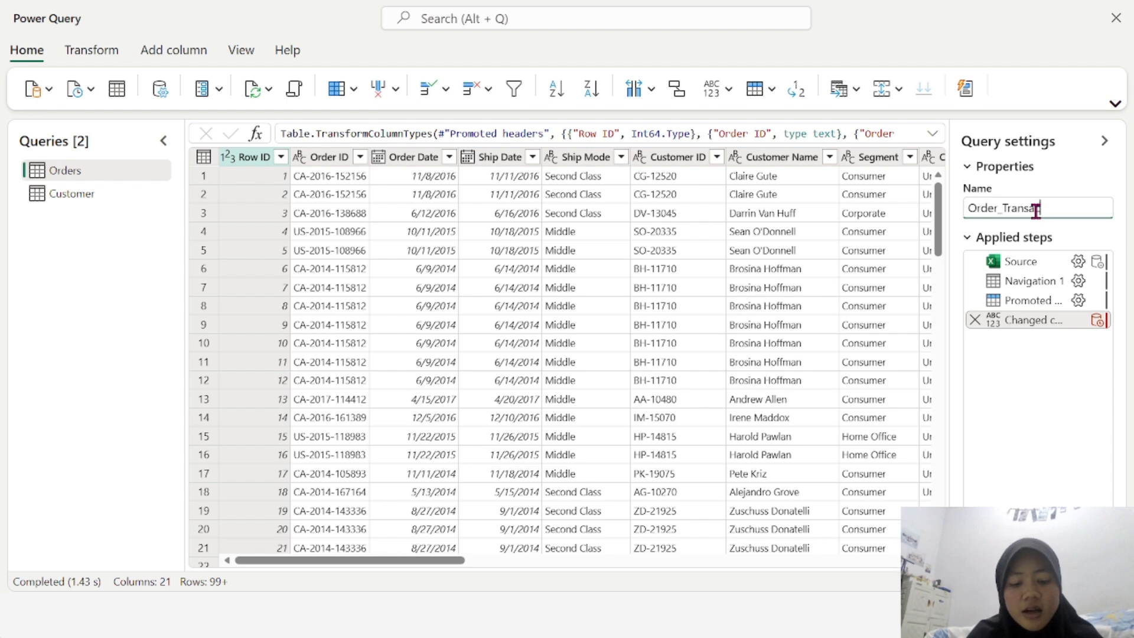
pyautogui.write('on')
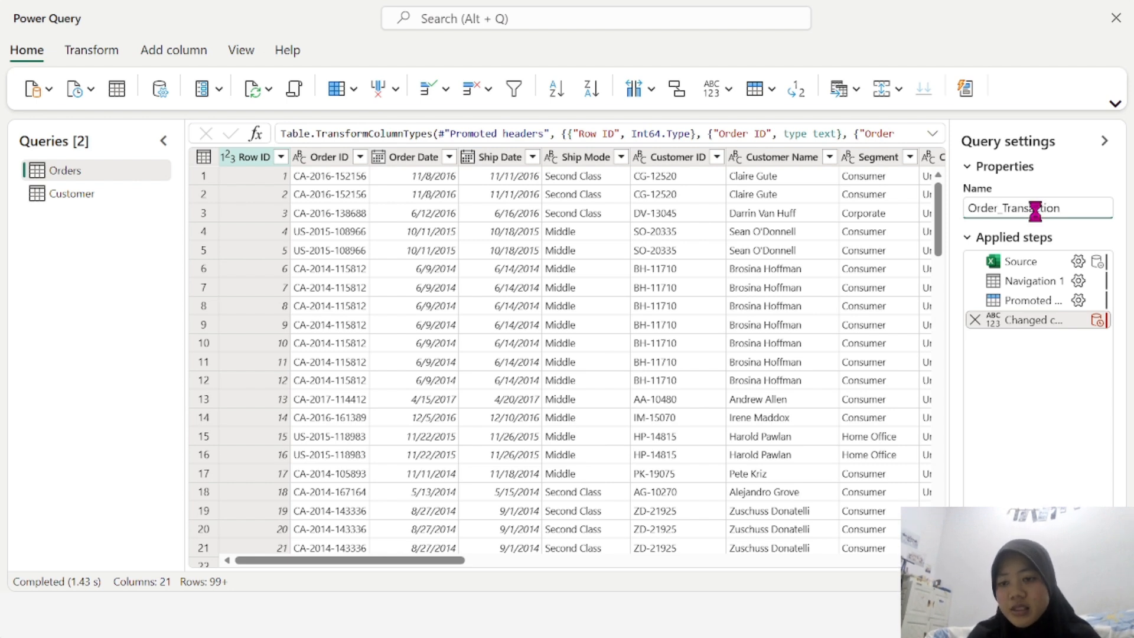
pyautogui.press('Return')
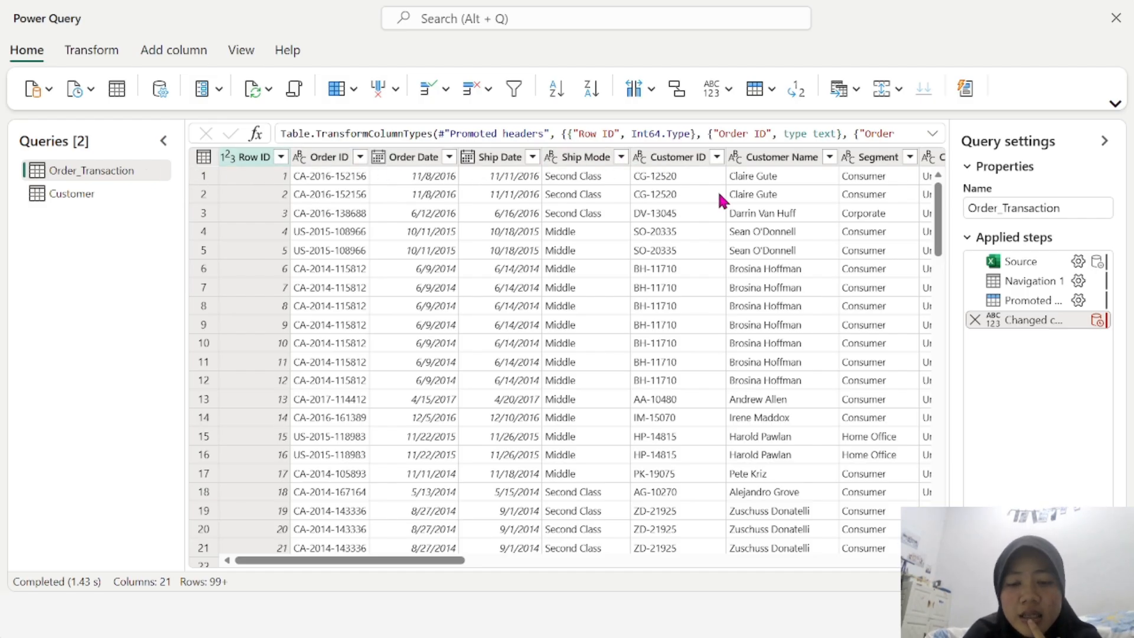
# Rename the Customer Name column of the Order_Transaction query as Customer_Name
pyautogui.hscroll(2, 721, 197)
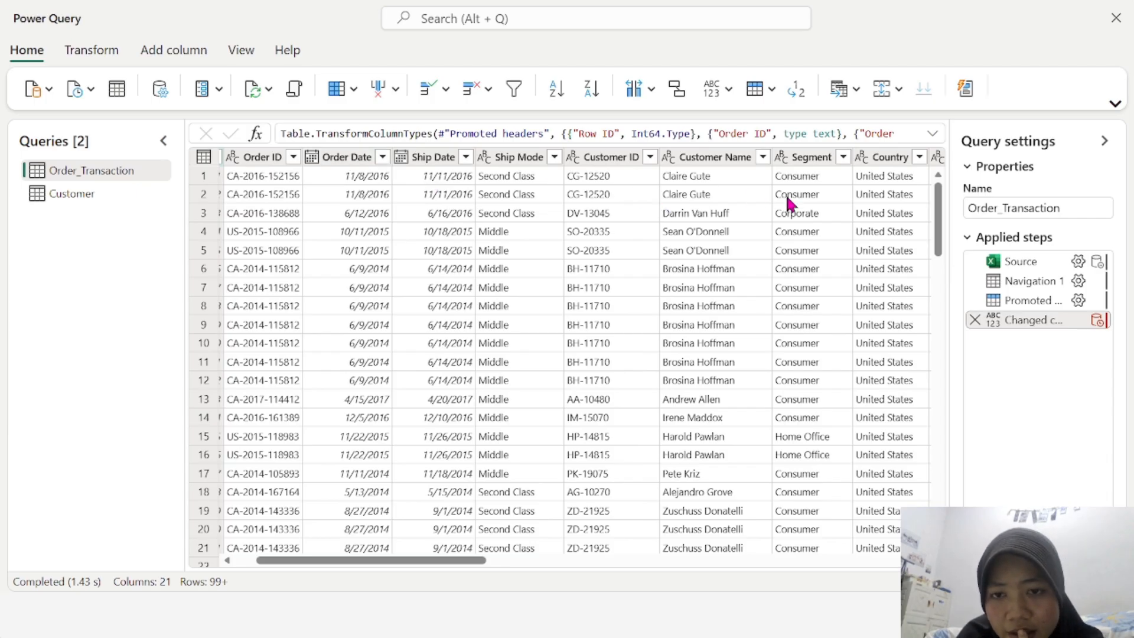
pyautogui.hscroll(6, 786, 199)
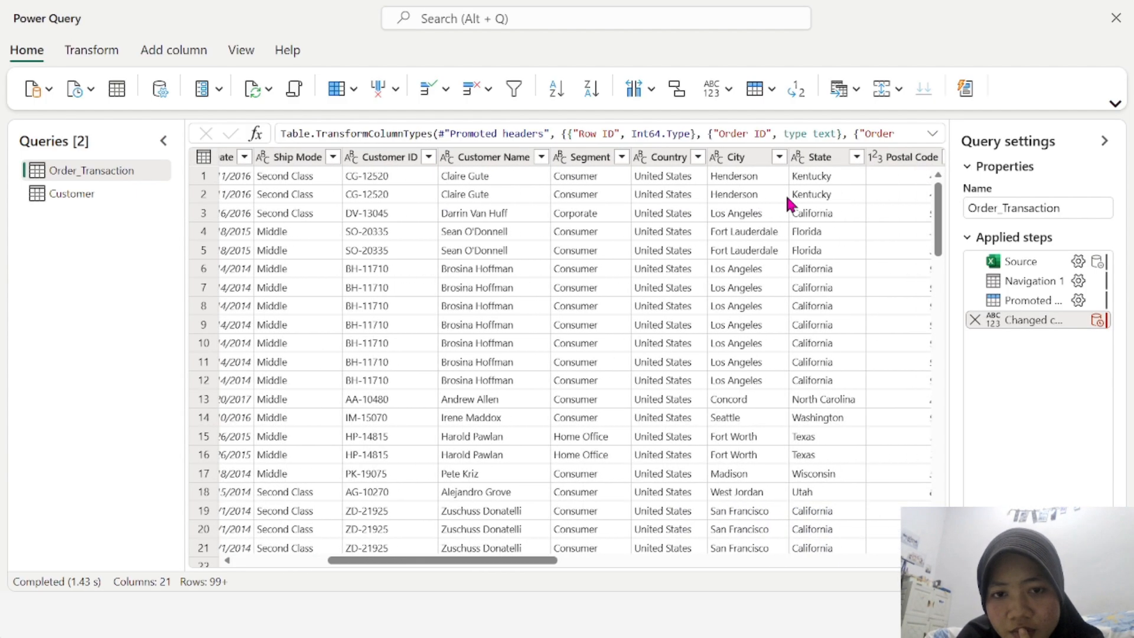
pyautogui.click(583, 157)
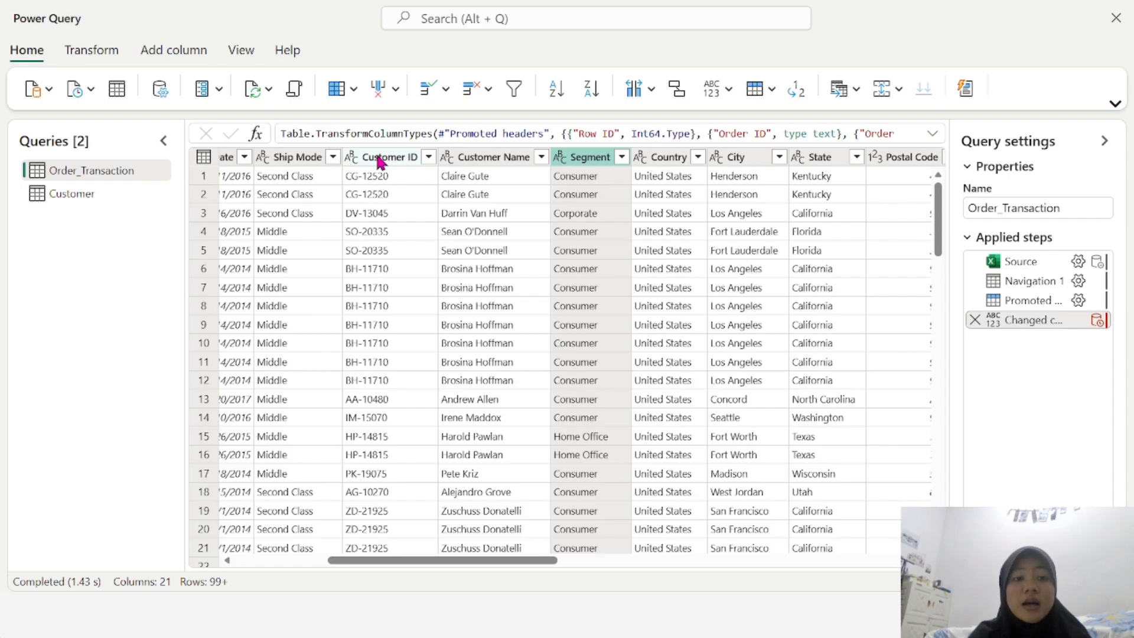
pyautogui.click(492, 159)
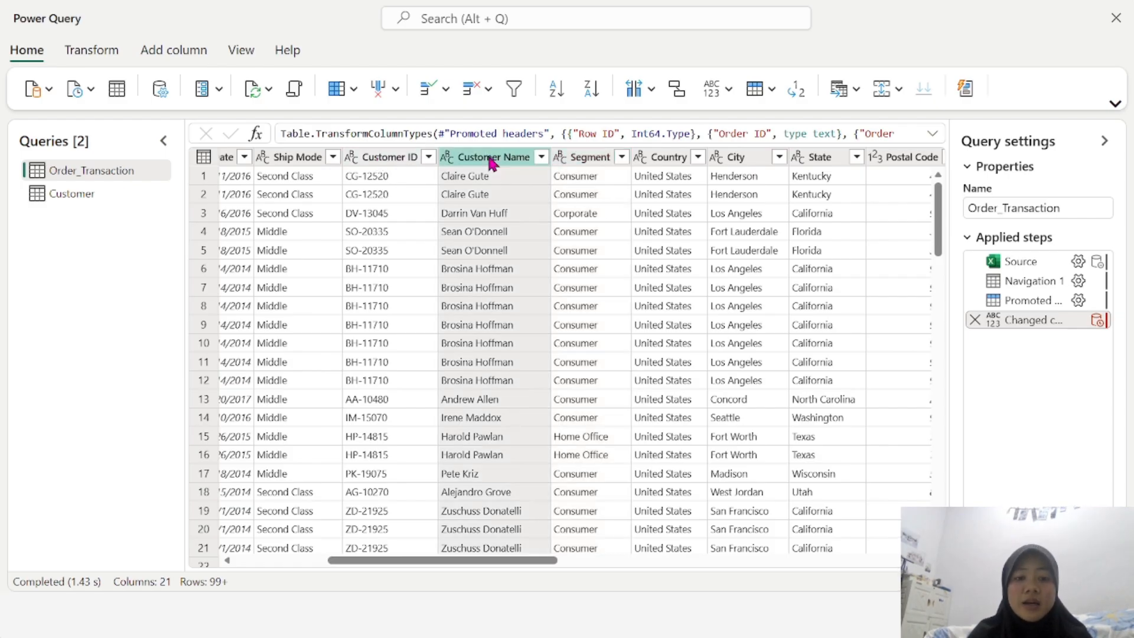
pyautogui.doubleClick(491, 158)
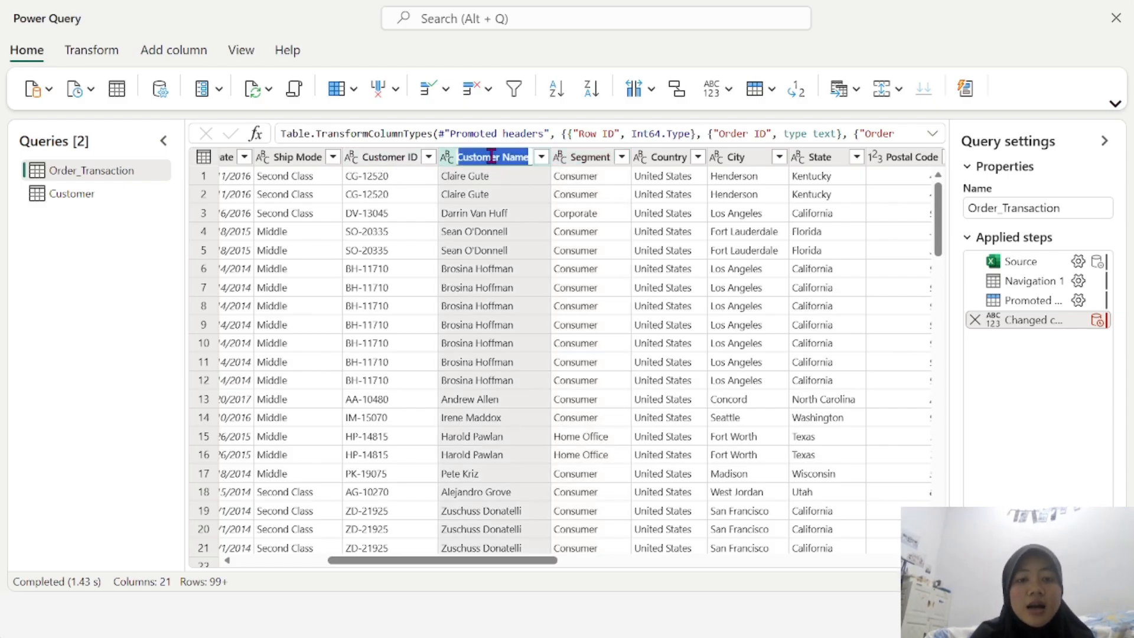
pyautogui.click(526, 157)
pyautogui.press('BackSpace')
pyautogui.press('BackSpace')
pyautogui.press('BackSpace')
pyautogui.press('BackSpace')
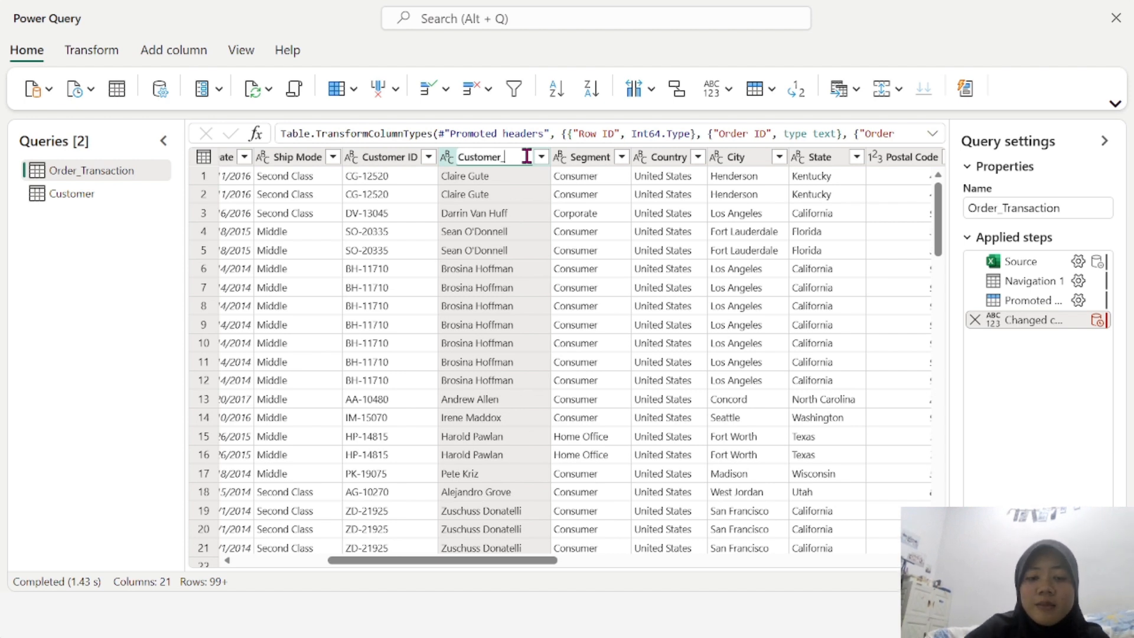
pyautogui.press('capslock')
pyautogui.write('N')
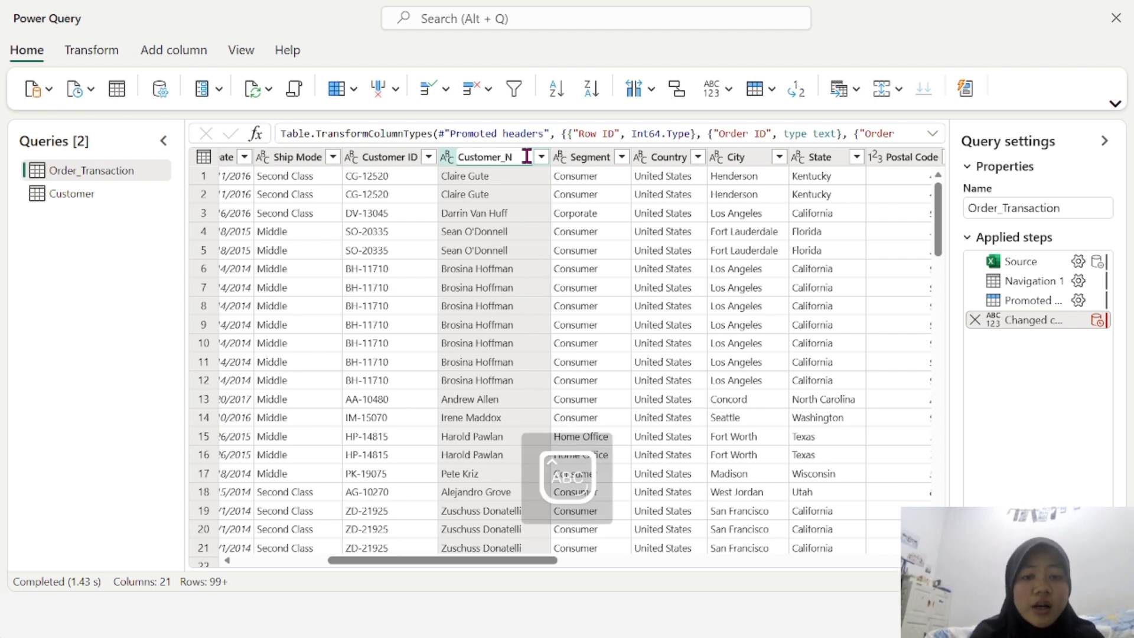
pyautogui.press('capslock')
pyautogui.write('ame')
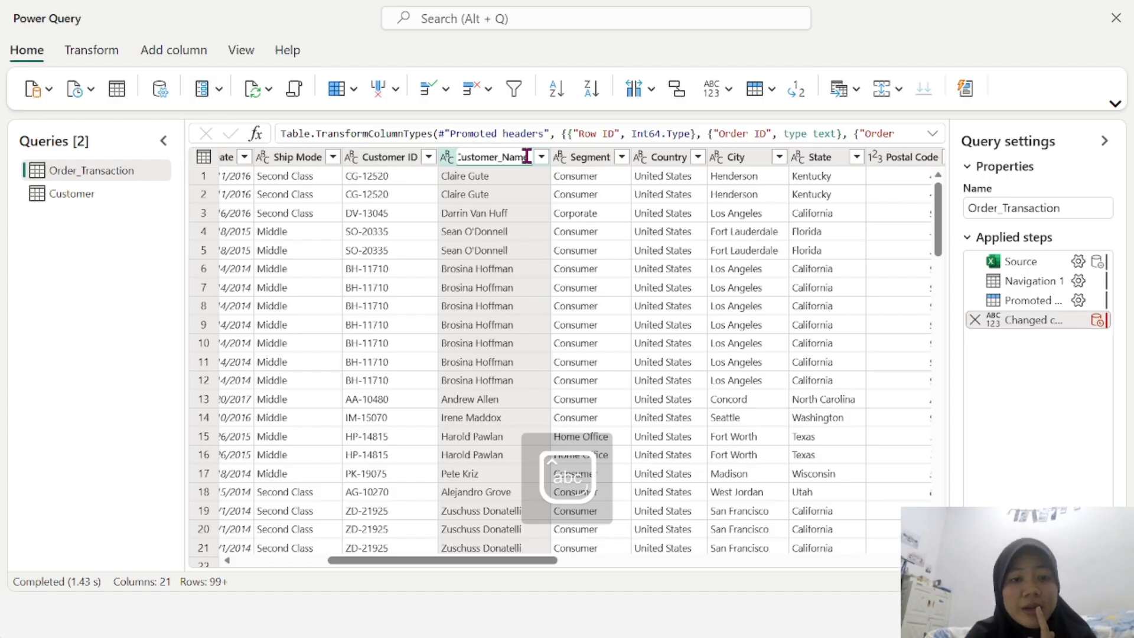
pyautogui.press('Return')
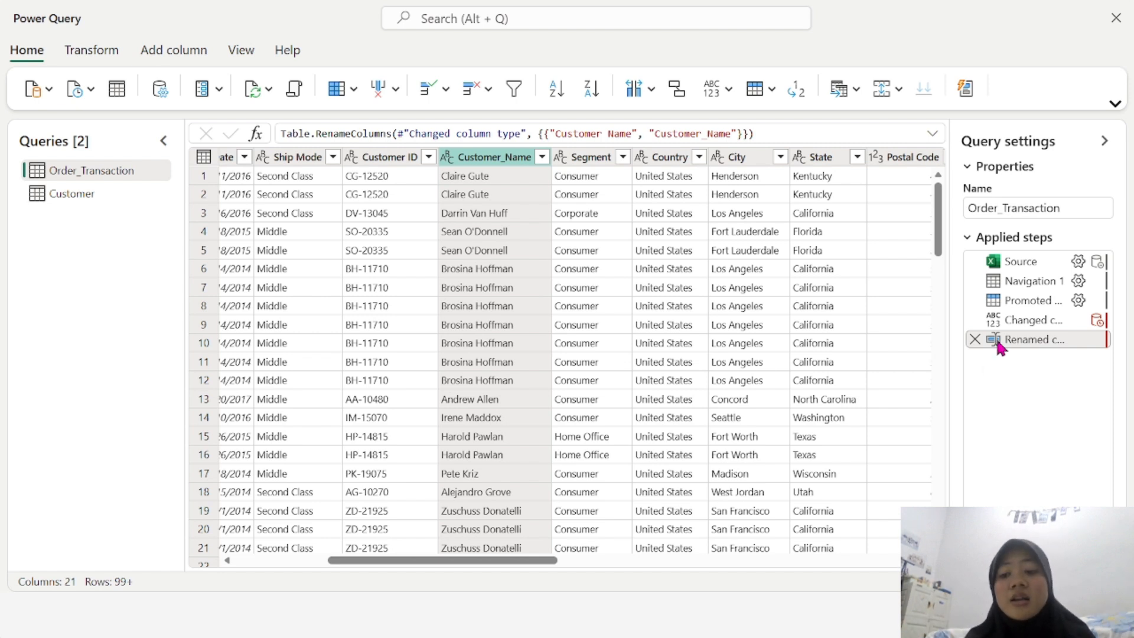
# Delete the column-renaming step from the Order_Transaction query's applied steps
pyautogui.moveTo(991, 345)
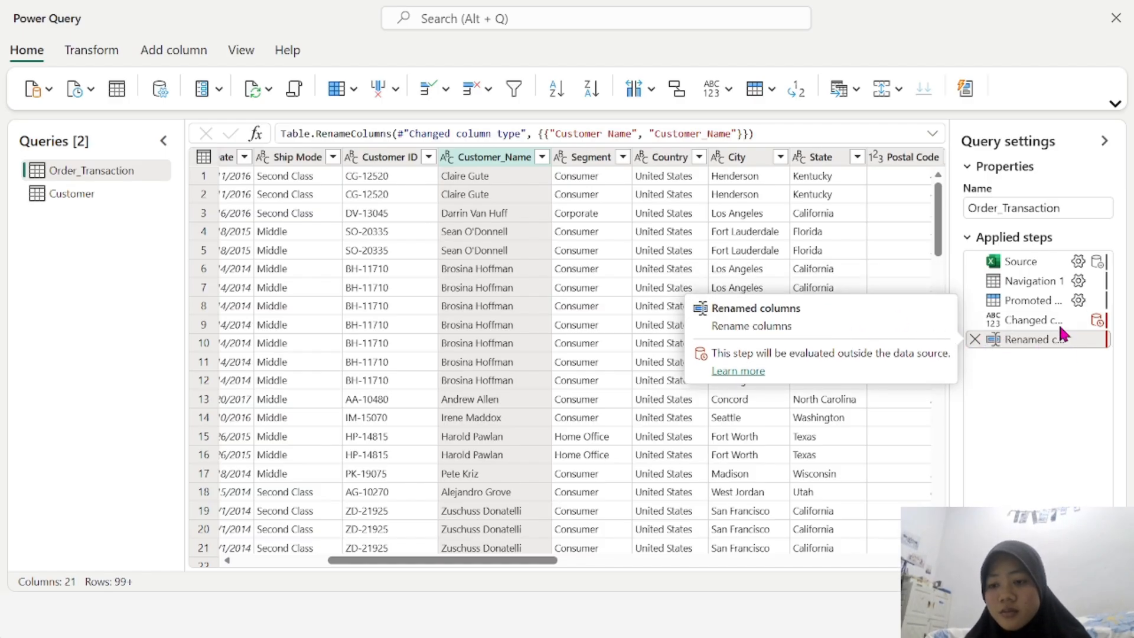
pyautogui.click(975, 341)
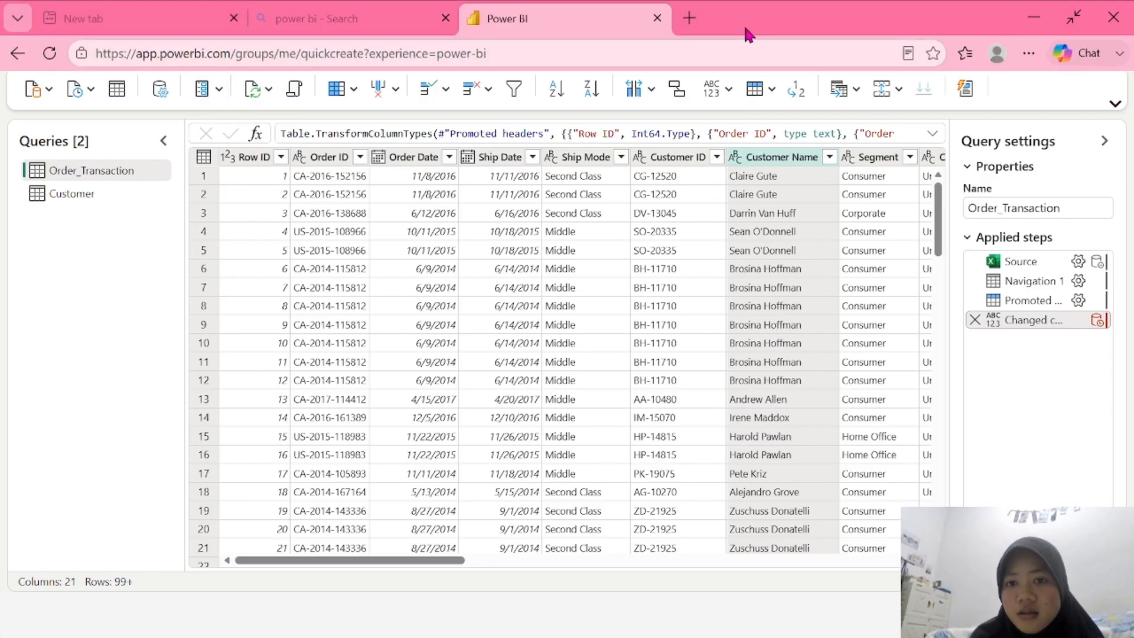
# Leave the browser's full-screen mode and turn it back on
pyautogui.click(1070, 23)
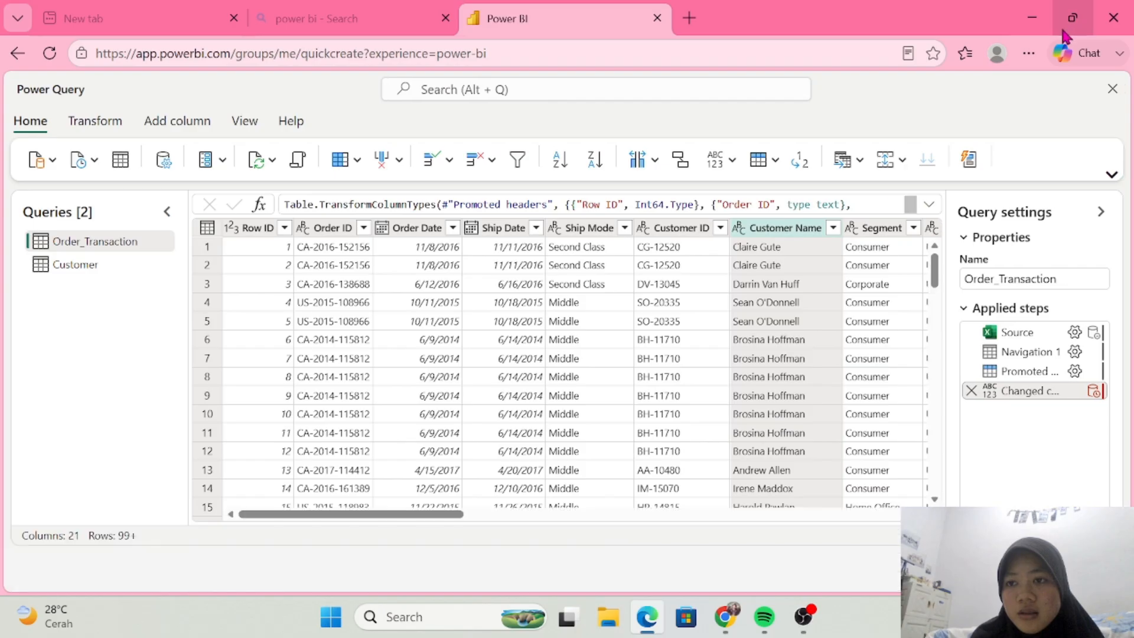
pyautogui.click(1029, 53)
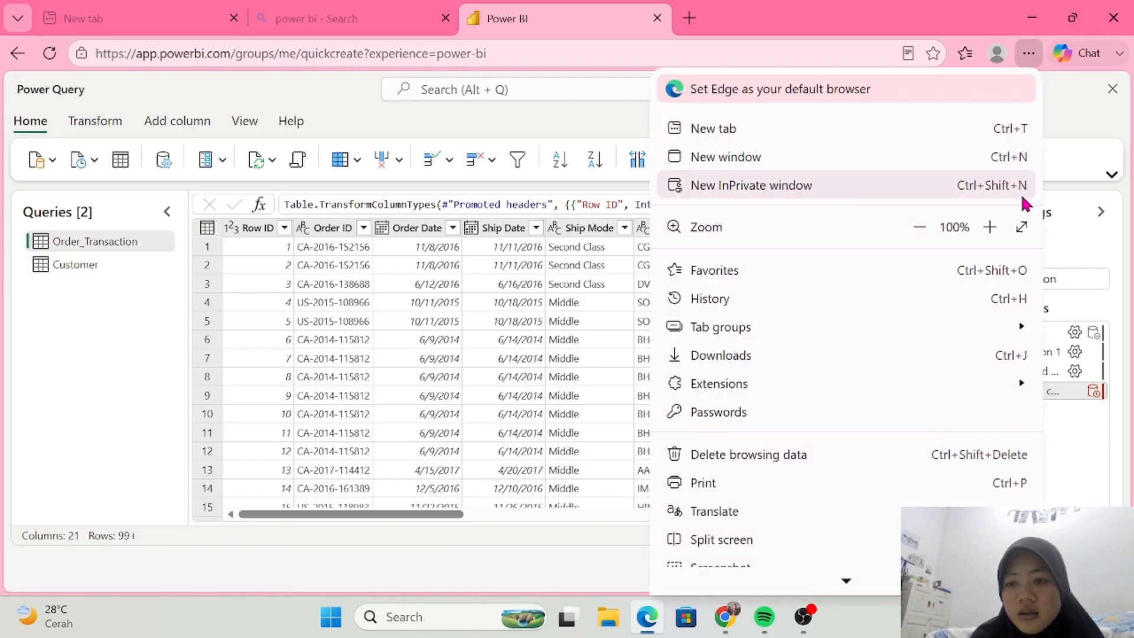
pyautogui.click(1022, 227)
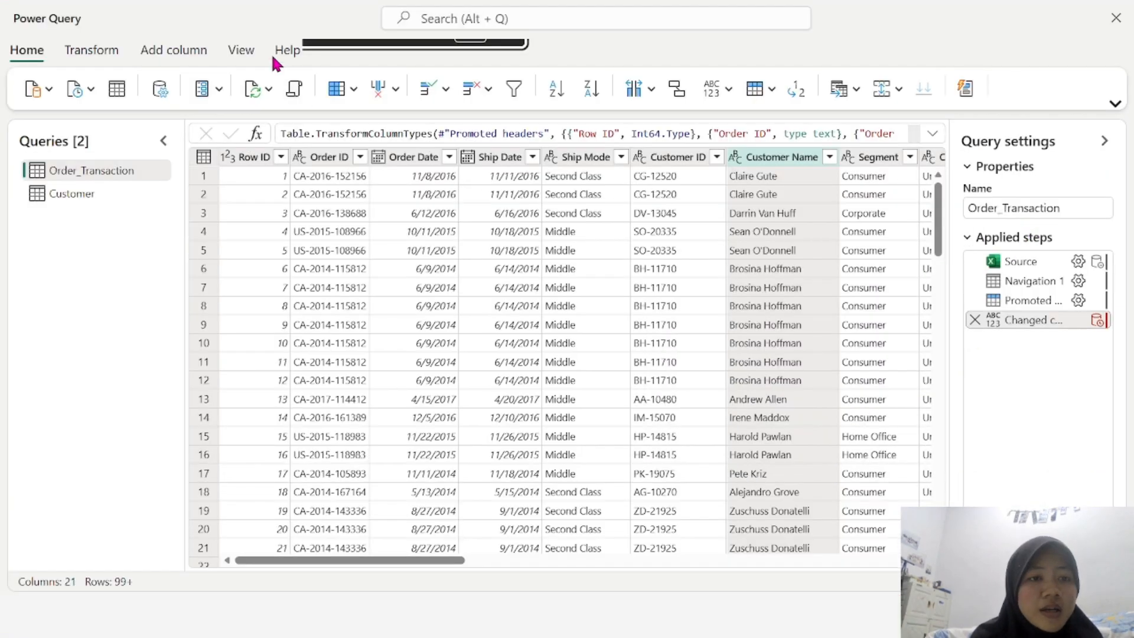
# Review the display options offered for the diagram view, script and data view
pyautogui.click(242, 52)
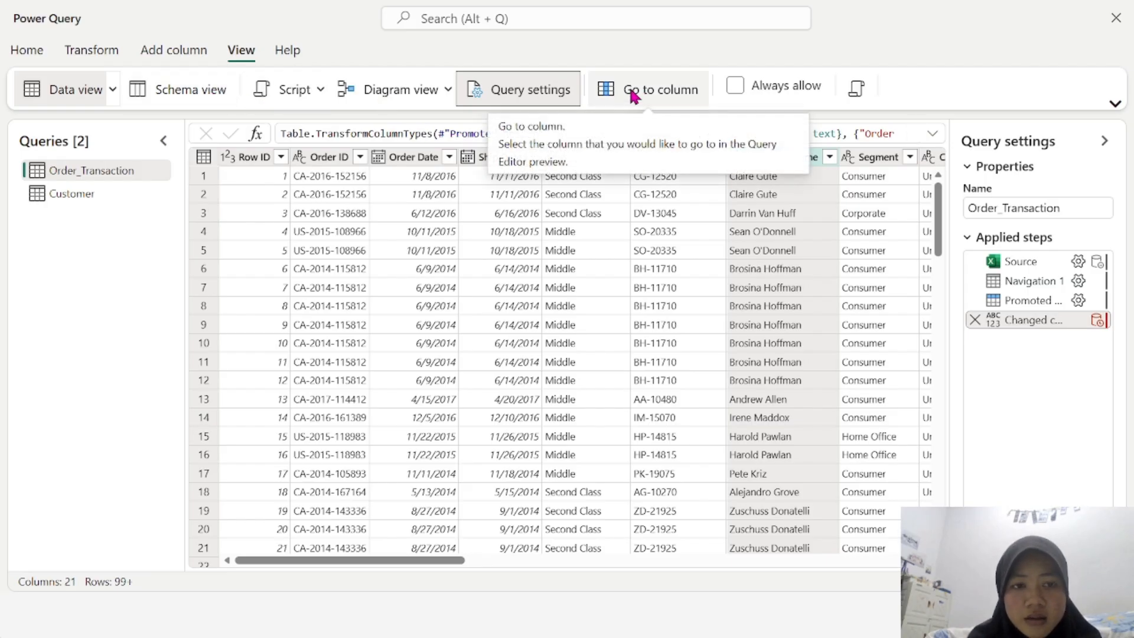
pyautogui.click(447, 91)
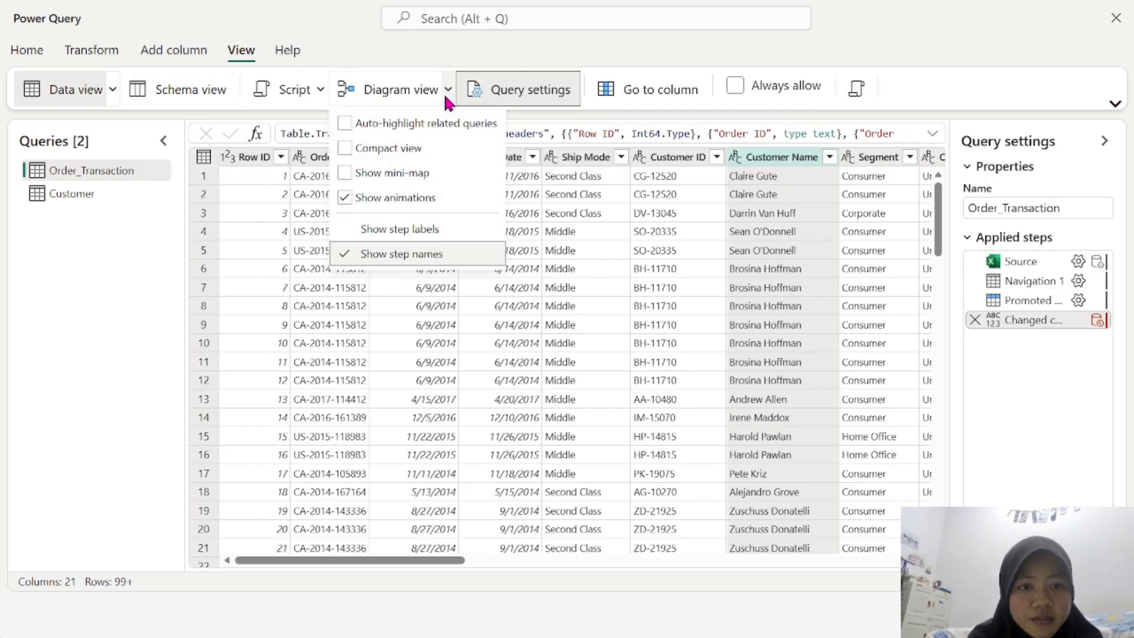
pyautogui.click(444, 91)
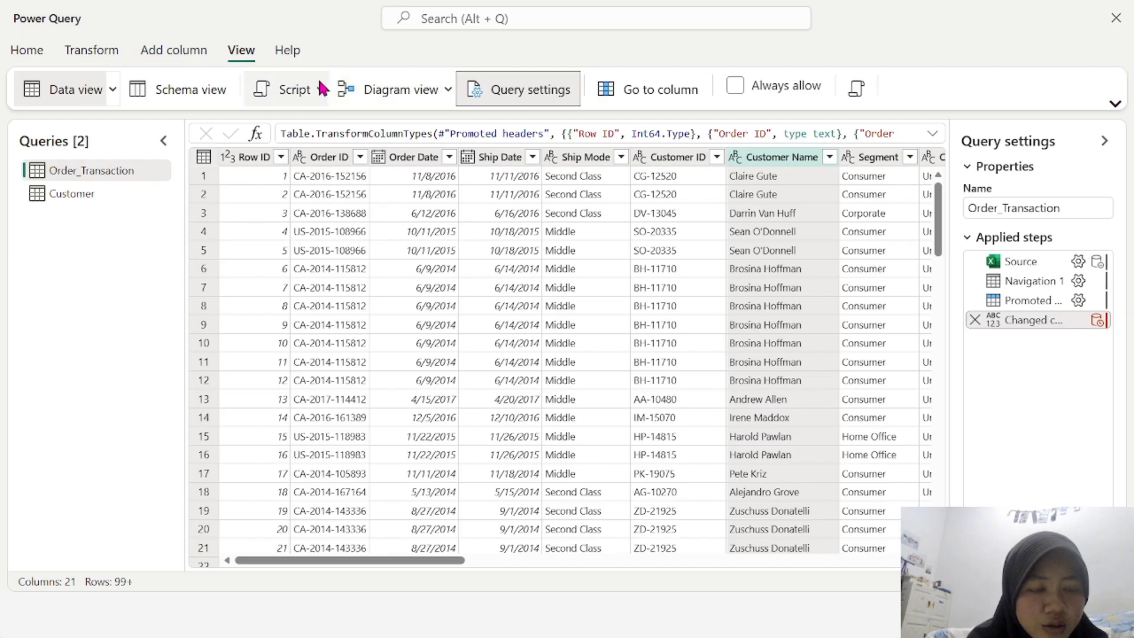
pyautogui.click(321, 89)
pyautogui.click(323, 90)
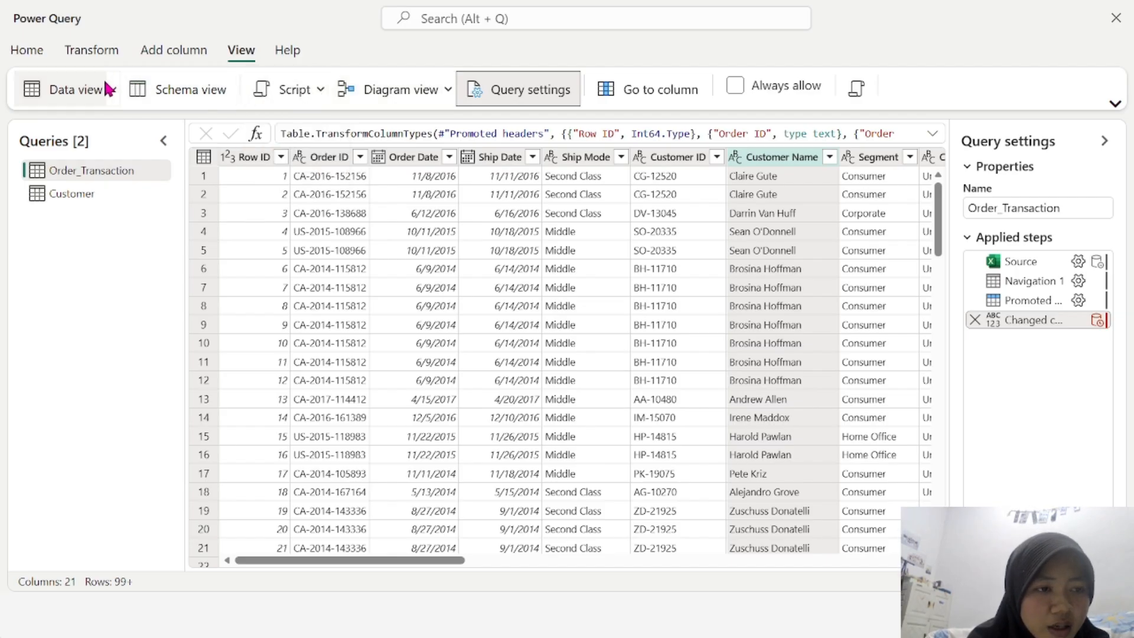
pyautogui.click(113, 92)
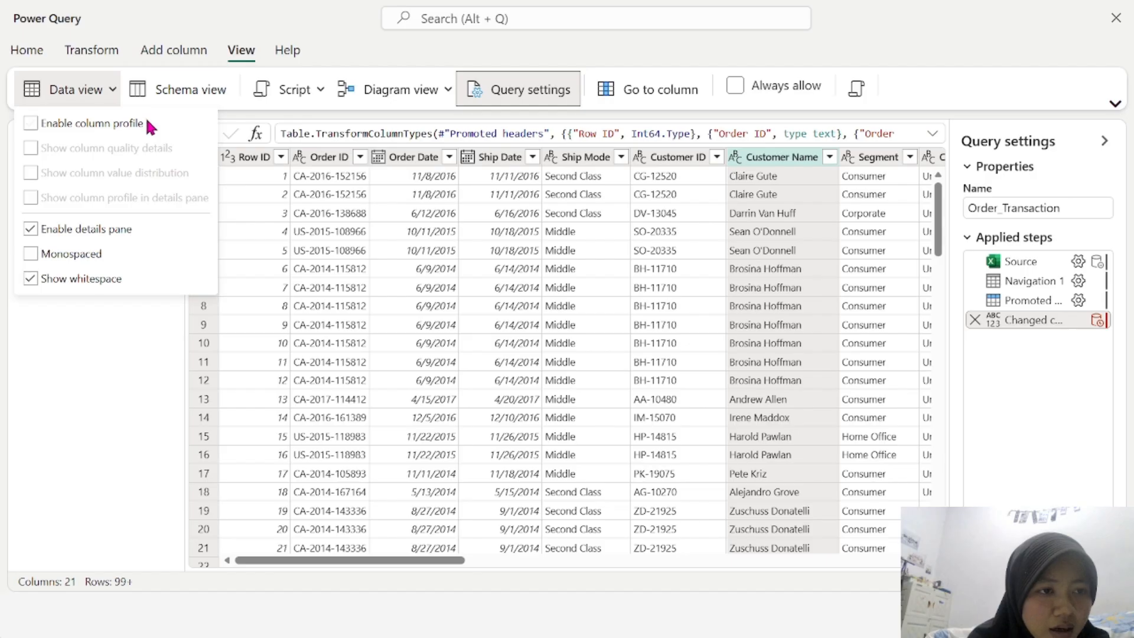
# Turn Always allow parameterization on and off again, and hide and reshow the query settings pane
pyautogui.click(738, 87)
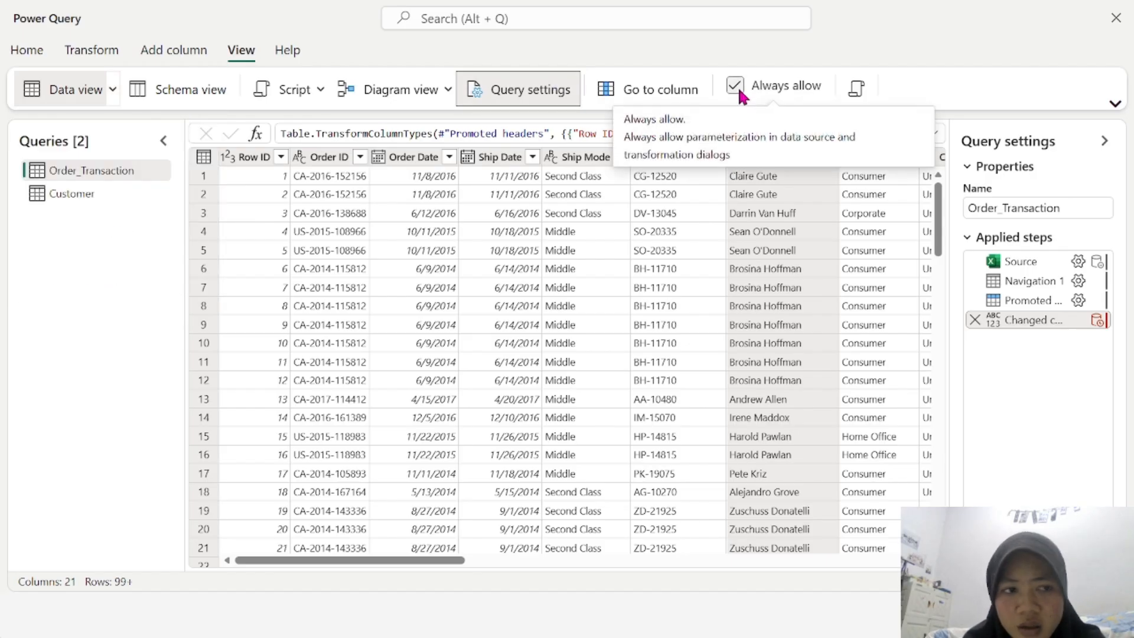
pyautogui.click(782, 93)
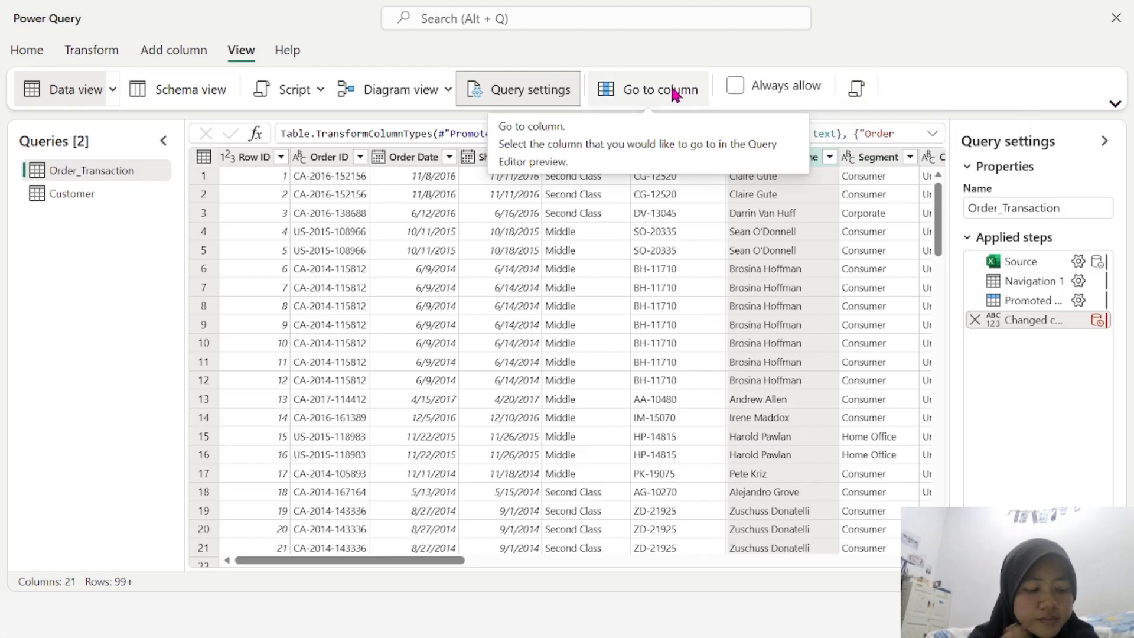
pyautogui.click(506, 85)
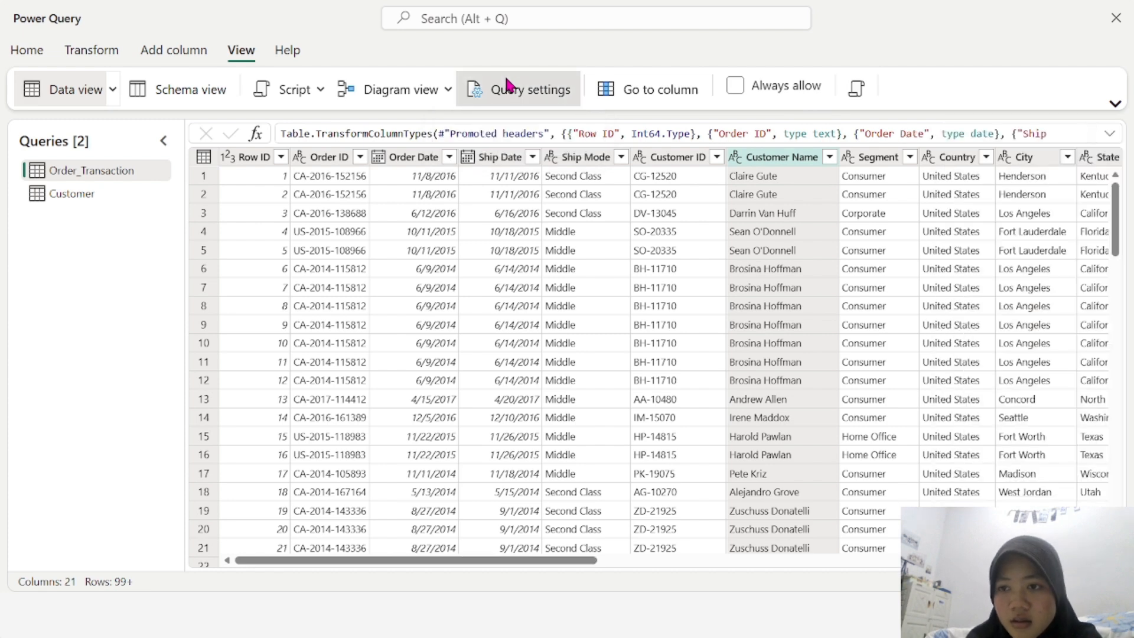
pyautogui.click(506, 85)
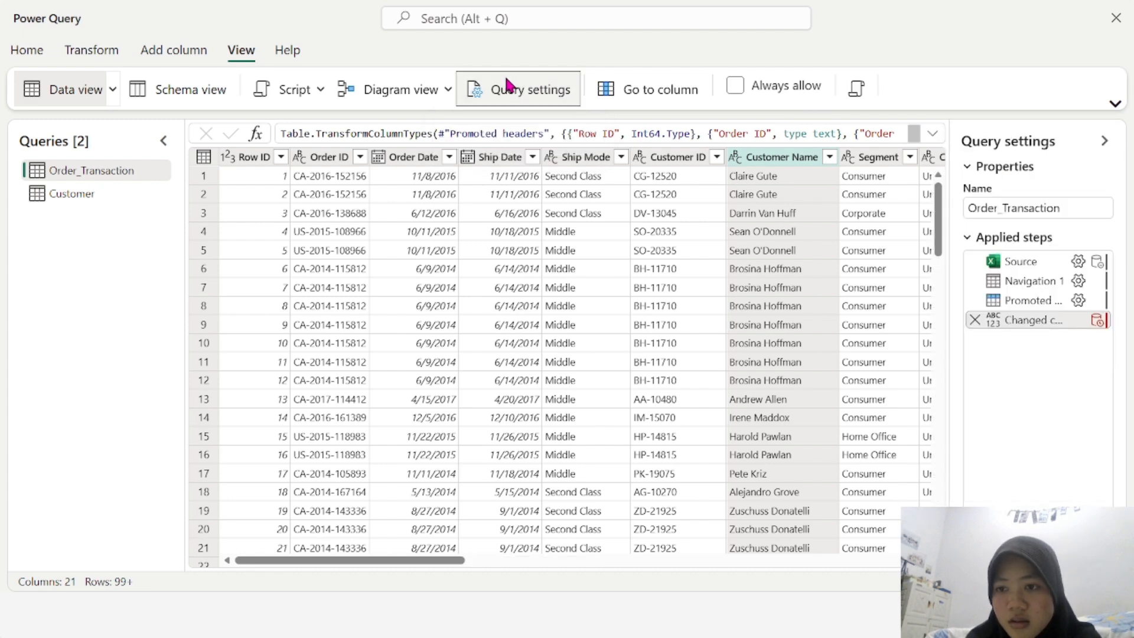
# Preview Order_Transaction in diagram view, as a query script and in schema view, returning to data view with the step script
pyautogui.click(423, 90)
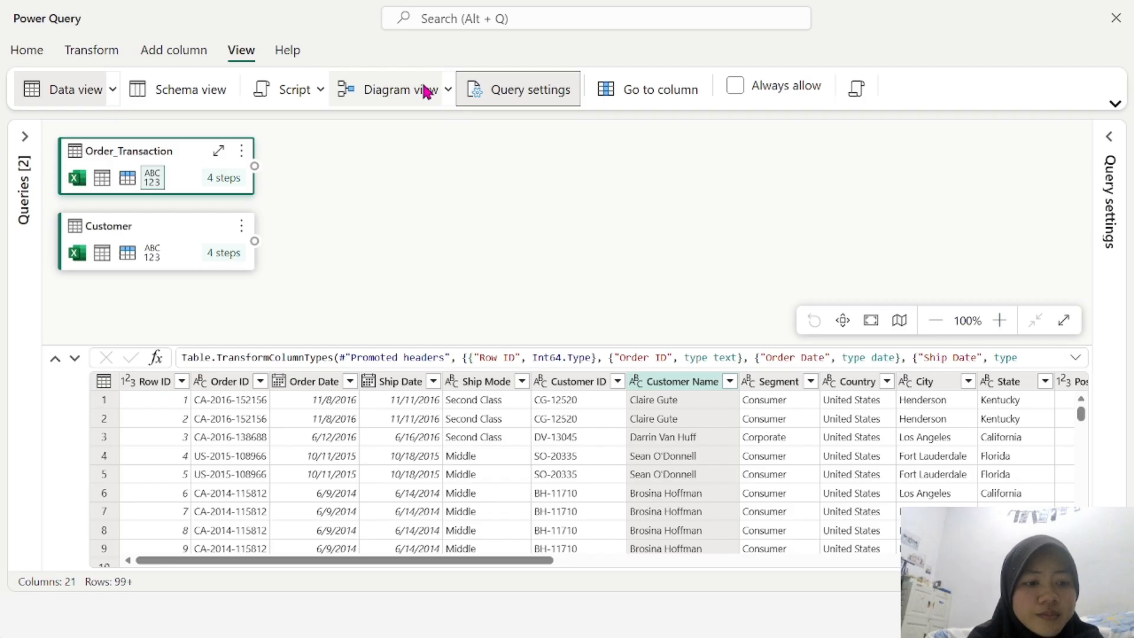
pyautogui.click(423, 90)
pyautogui.click(319, 91)
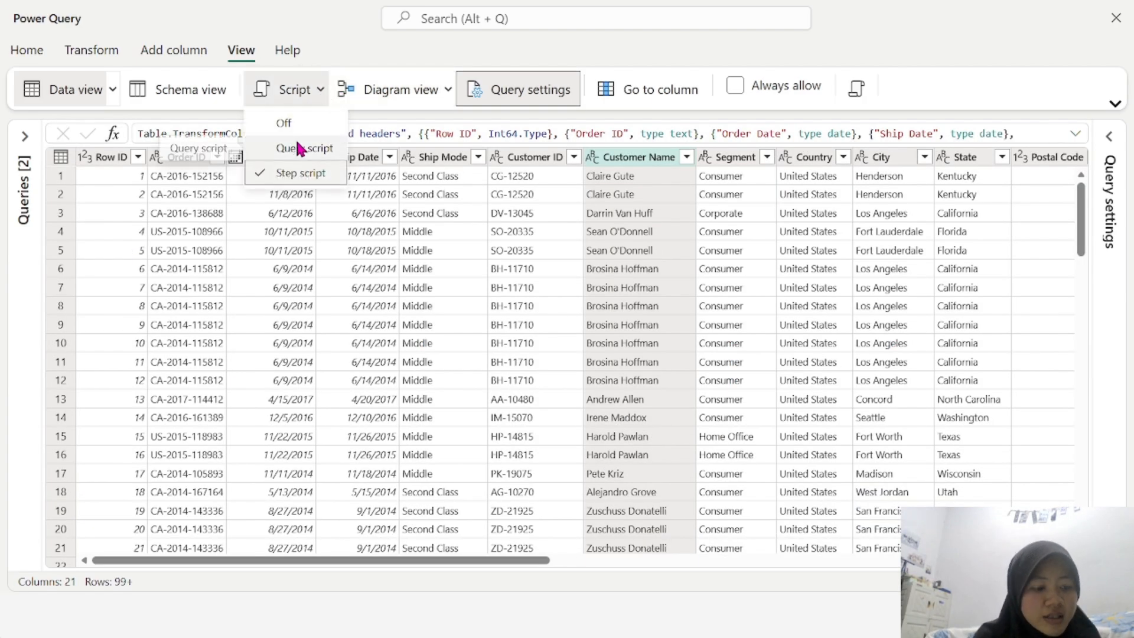
pyautogui.click(299, 148)
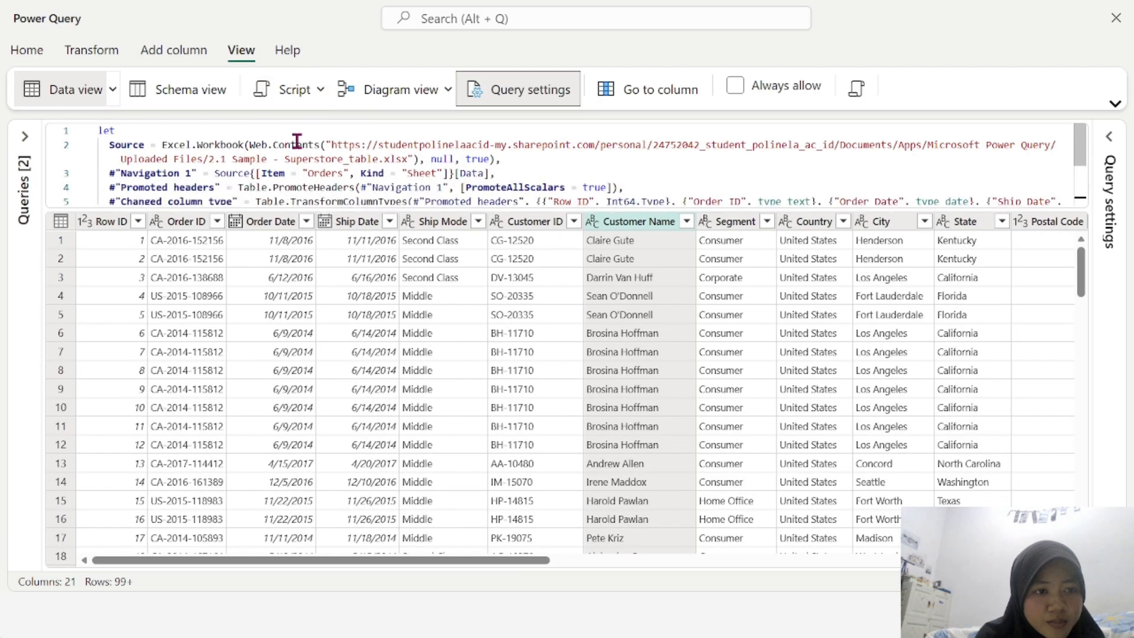
pyautogui.click(316, 90)
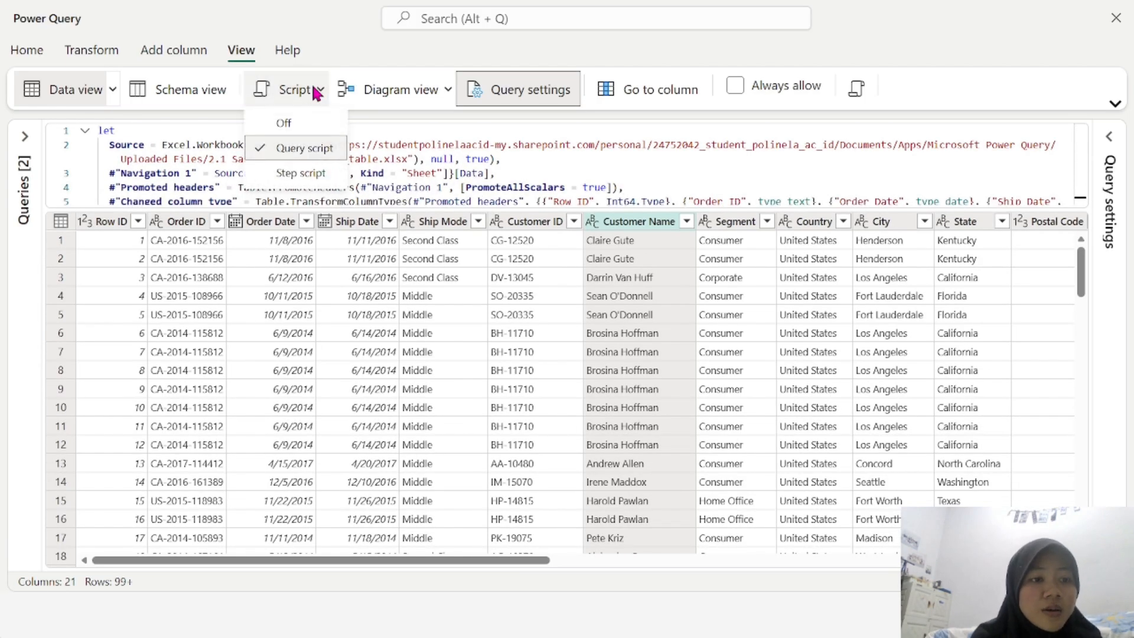
pyautogui.click(306, 175)
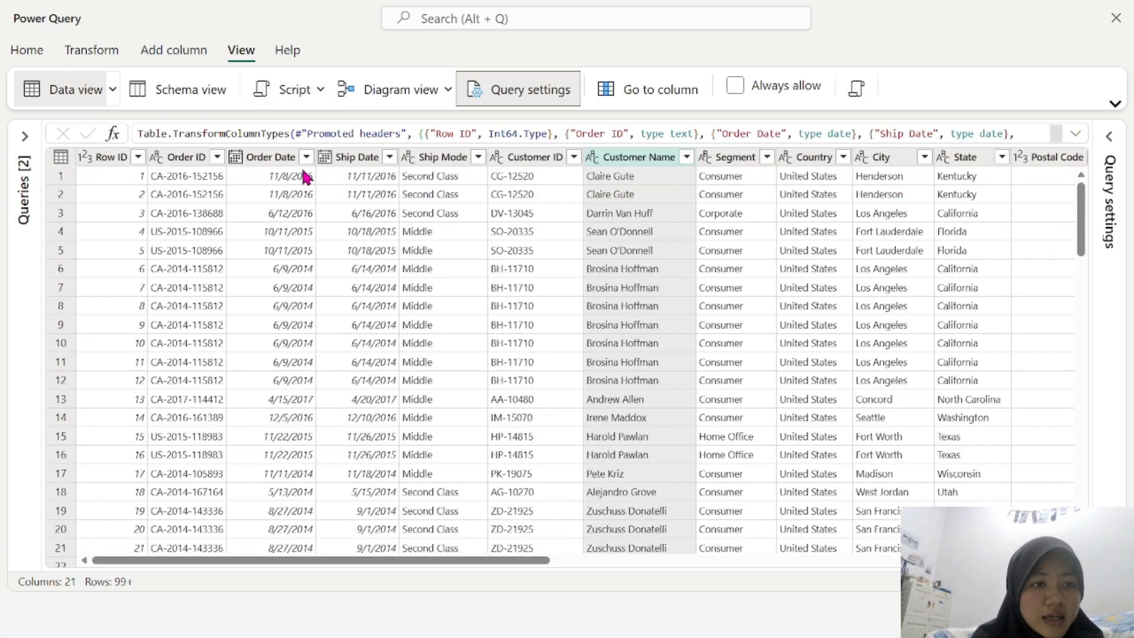
pyautogui.click(216, 98)
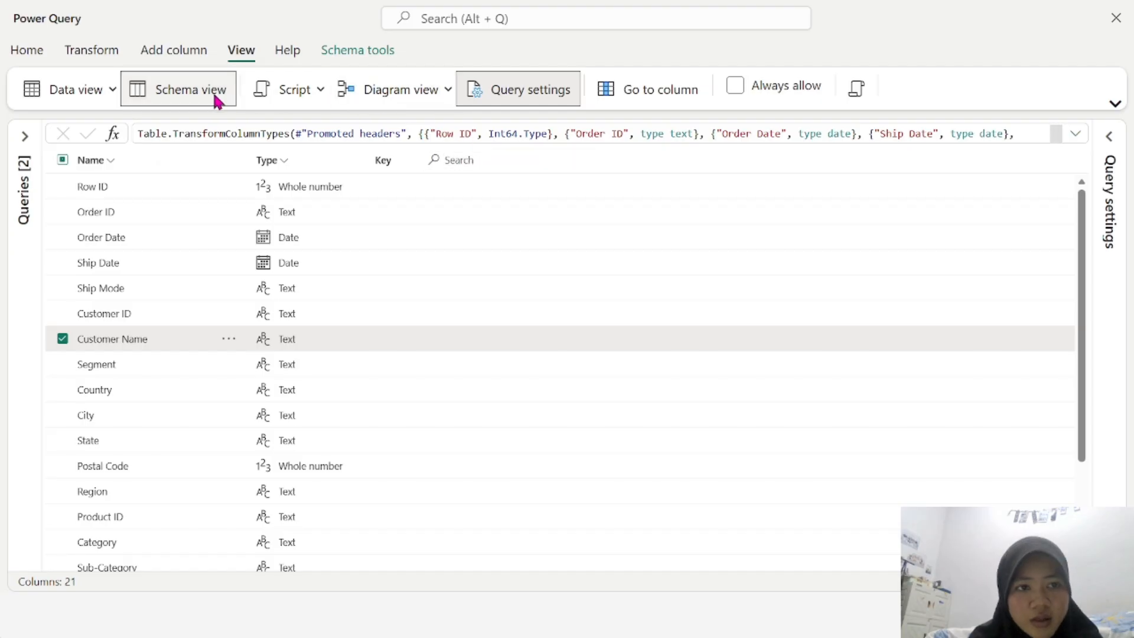
pyautogui.click(53, 92)
# Enable the column profile in the data view and show the column quality details
pyautogui.click(112, 89)
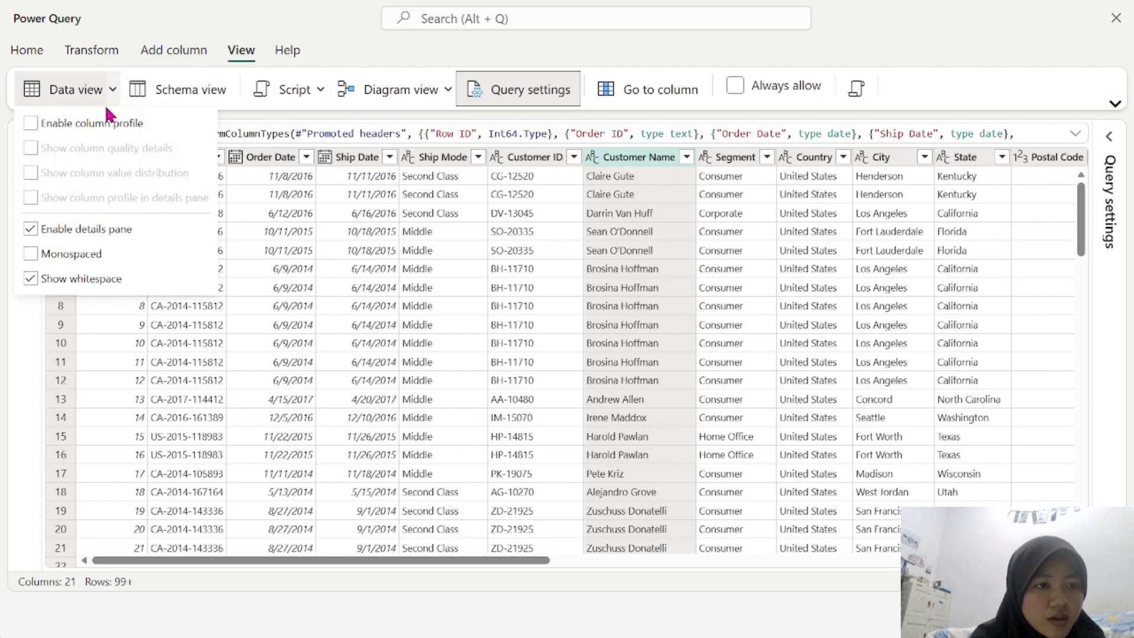
pyautogui.click(96, 119)
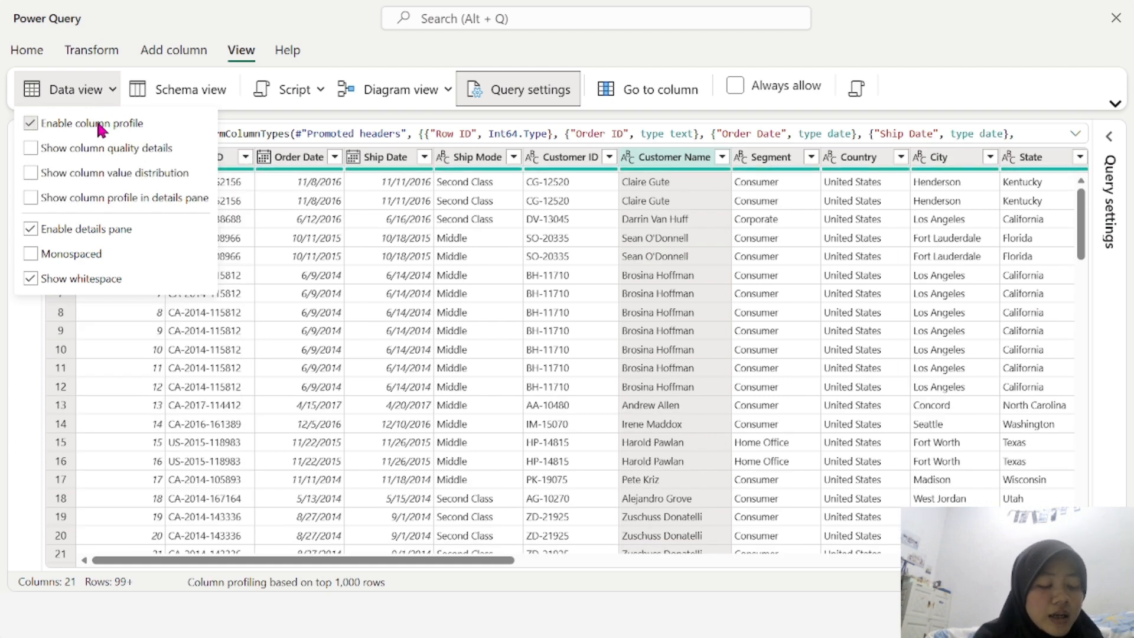
pyautogui.click(28, 147)
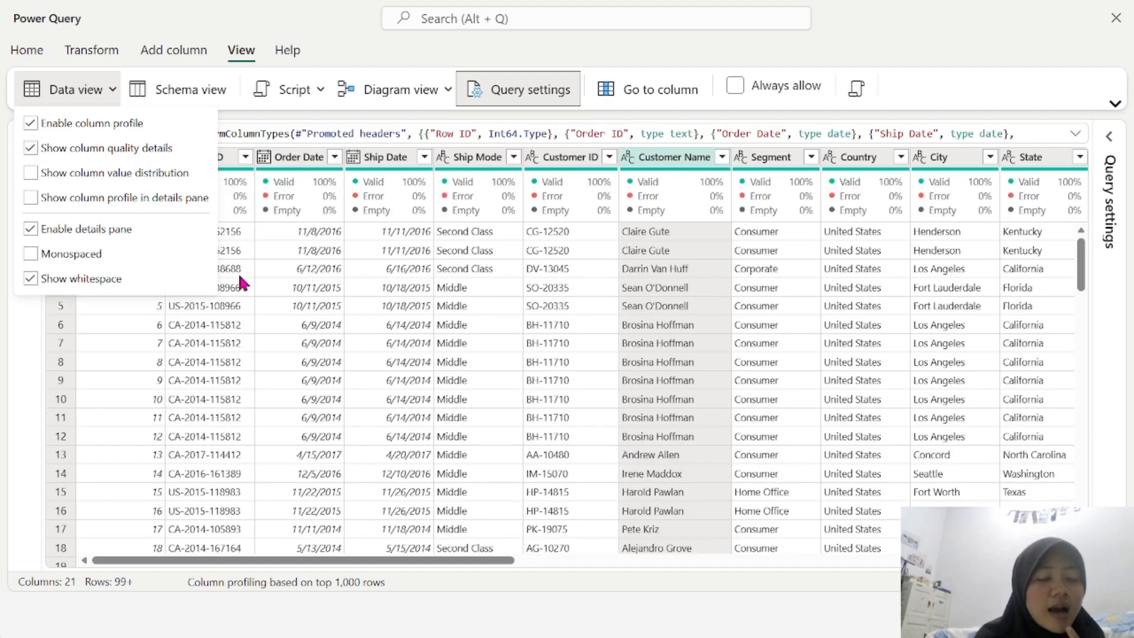
pyautogui.click(277, 322)
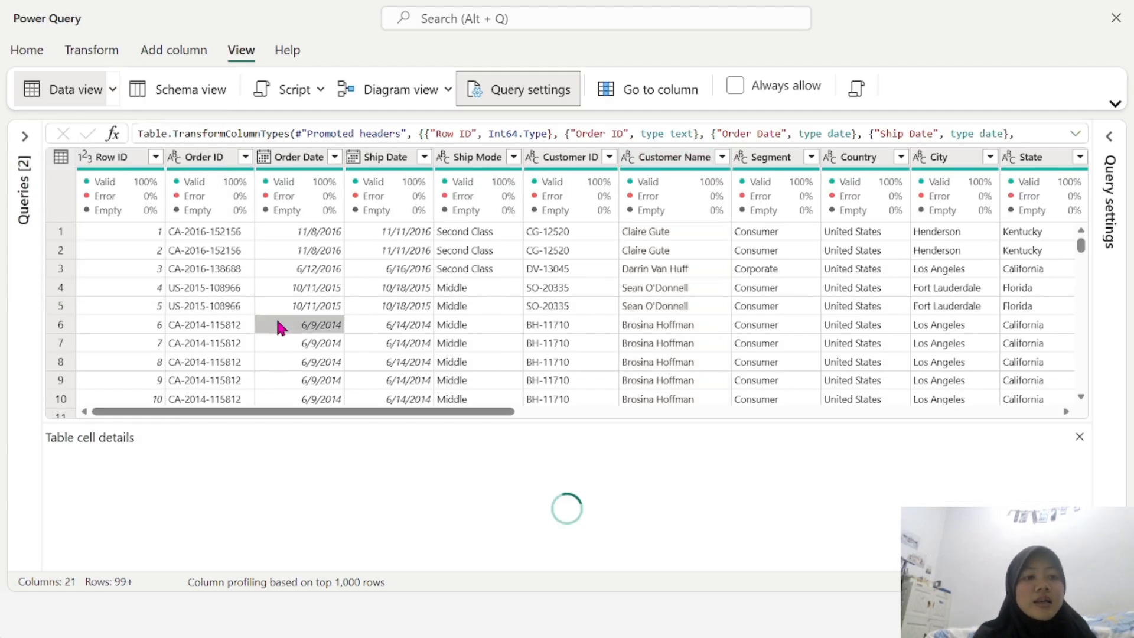
# Examine the column quality details across the Order_Transaction columns and for the Customer query
pyautogui.click(133, 164)
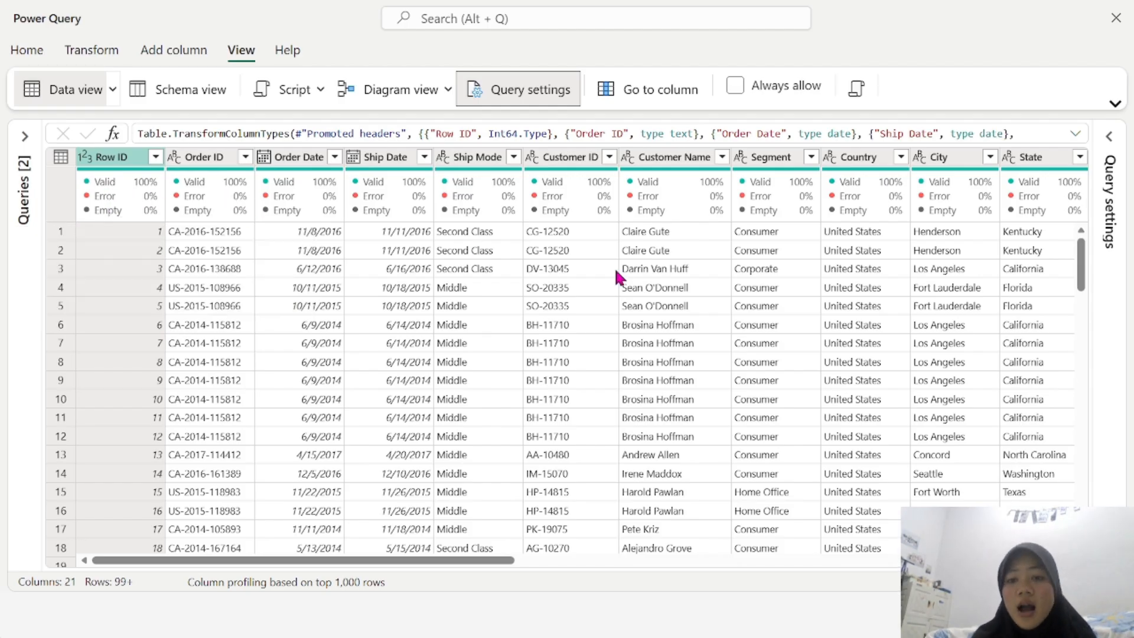
pyautogui.hscroll(10, 729, 296)
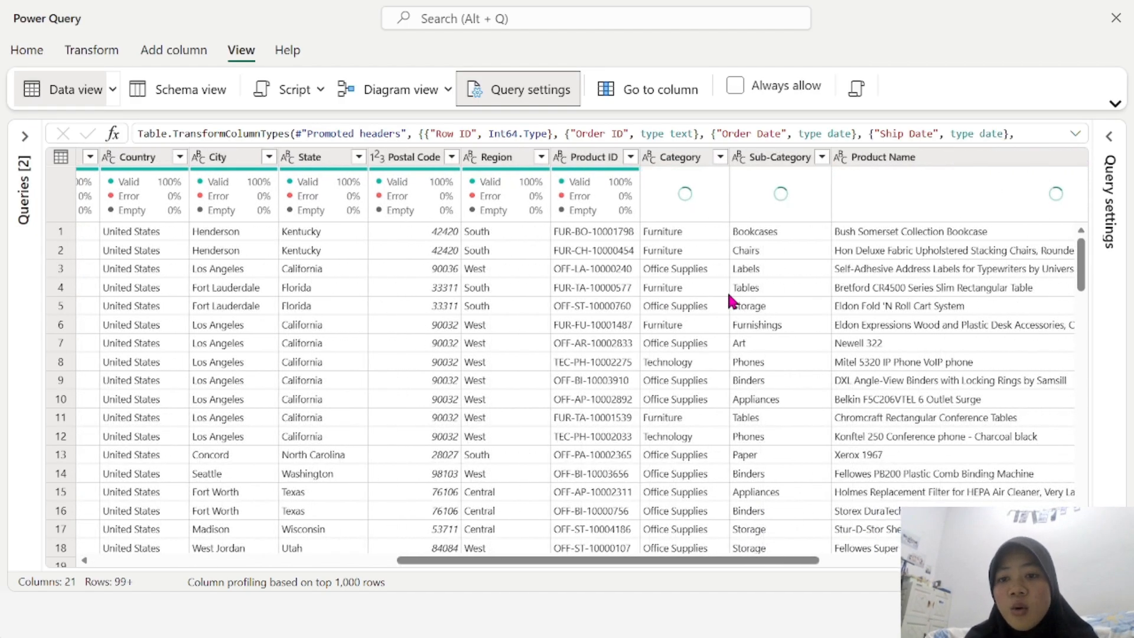
pyautogui.hscroll(-5, 731, 298)
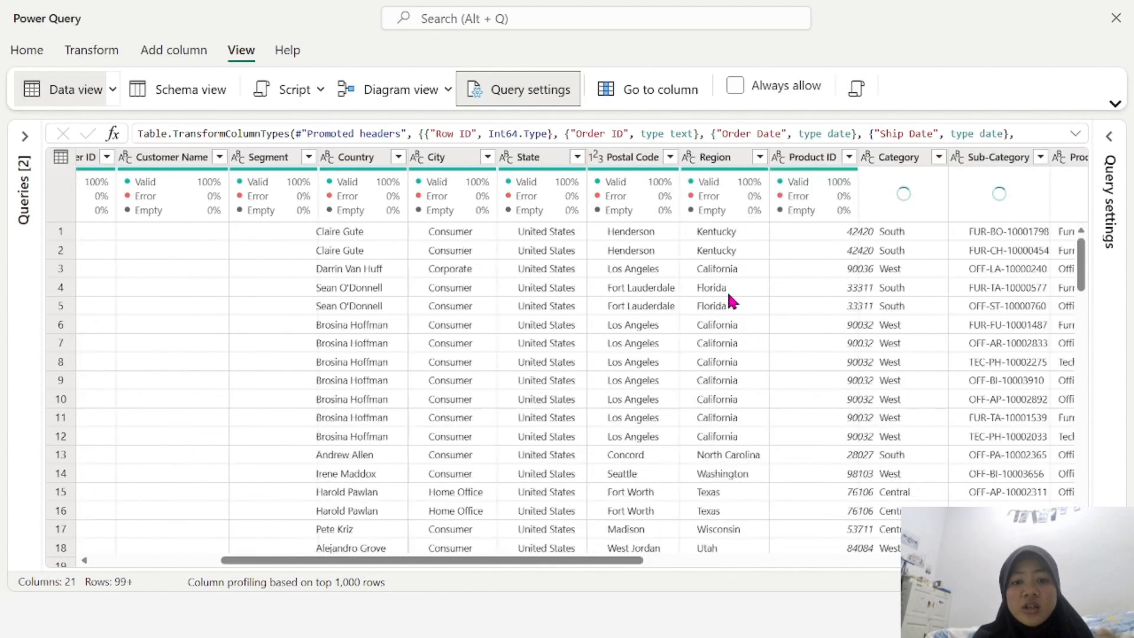
pyautogui.hscroll(-3, 728, 297)
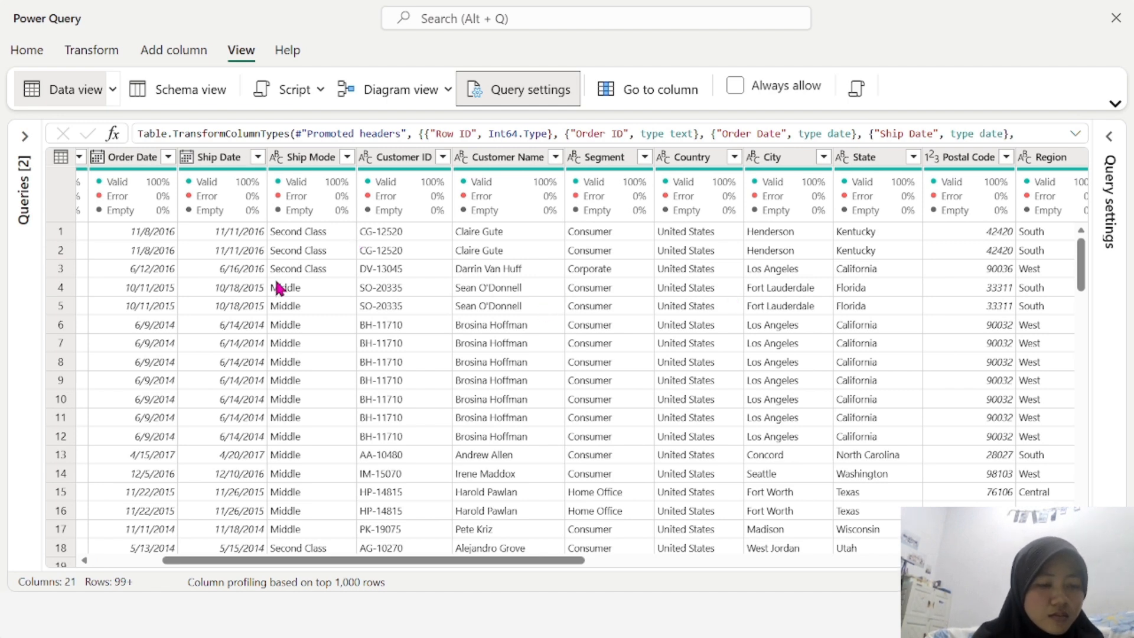
pyautogui.hscroll(-3, 279, 287)
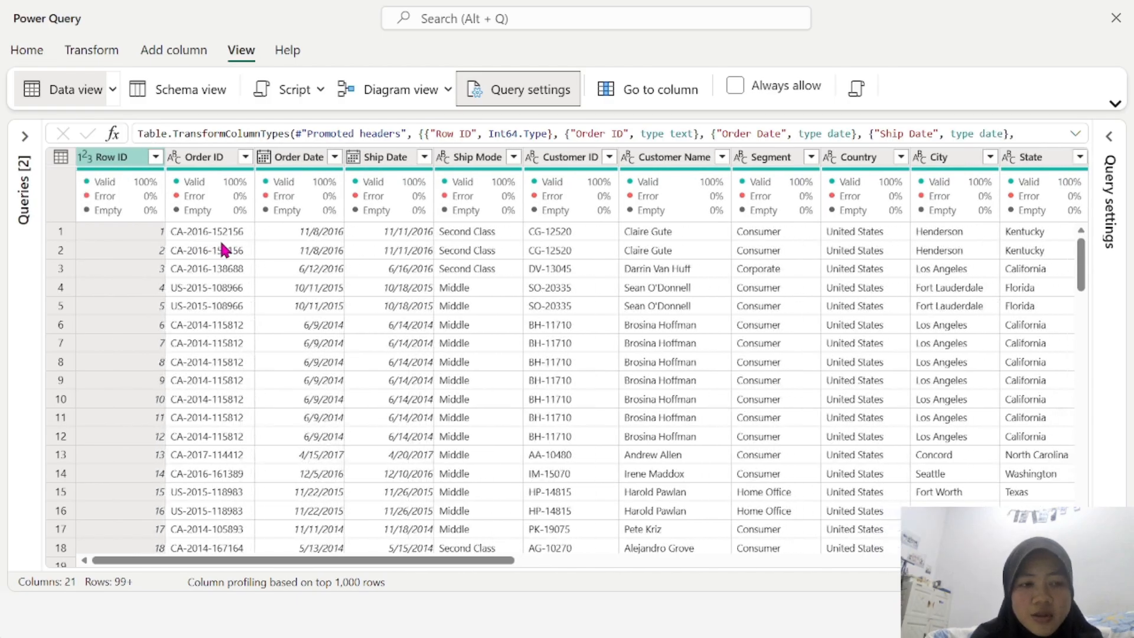
pyautogui.click(25, 139)
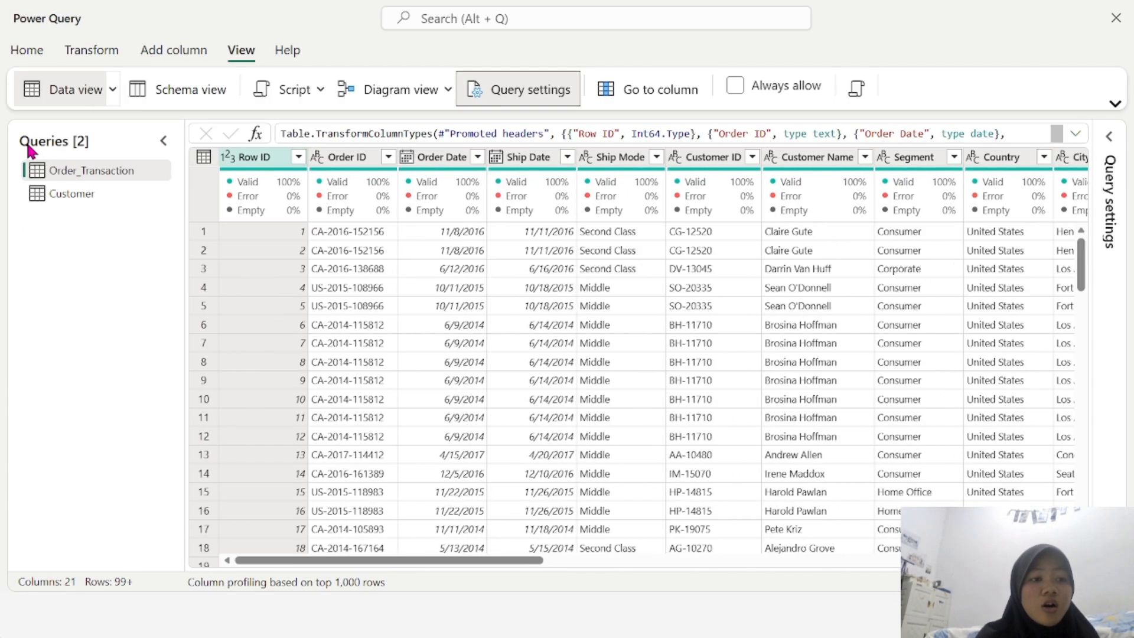
pyautogui.click(81, 194)
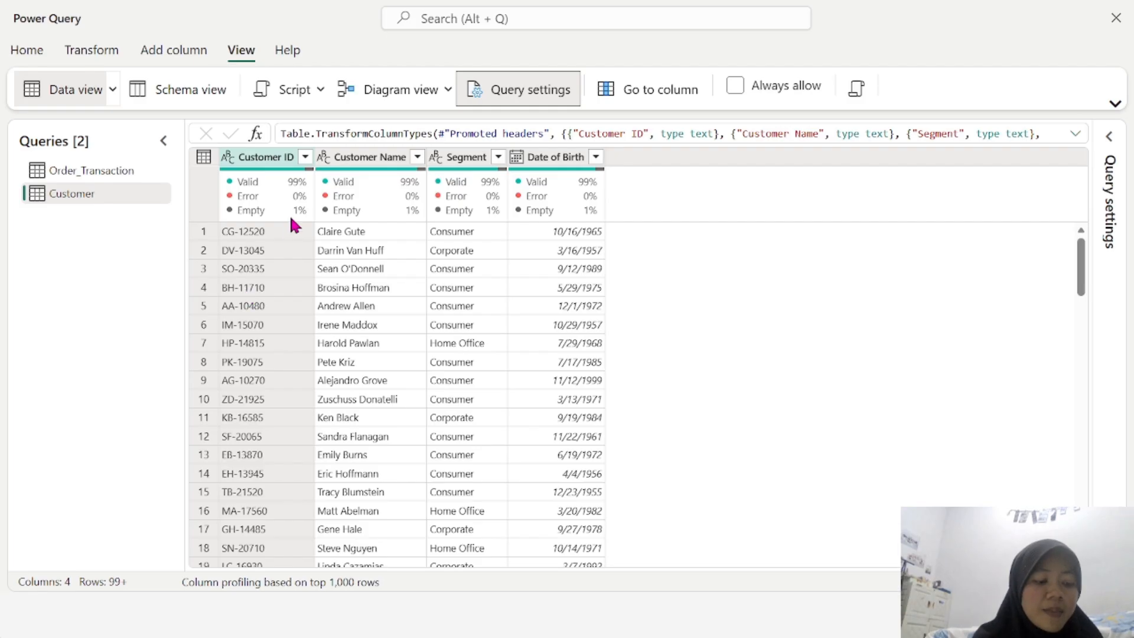
# Review the merge, header-row, data type and Group by options for the Customer query's Customer ID column
pyautogui.click(25, 50)
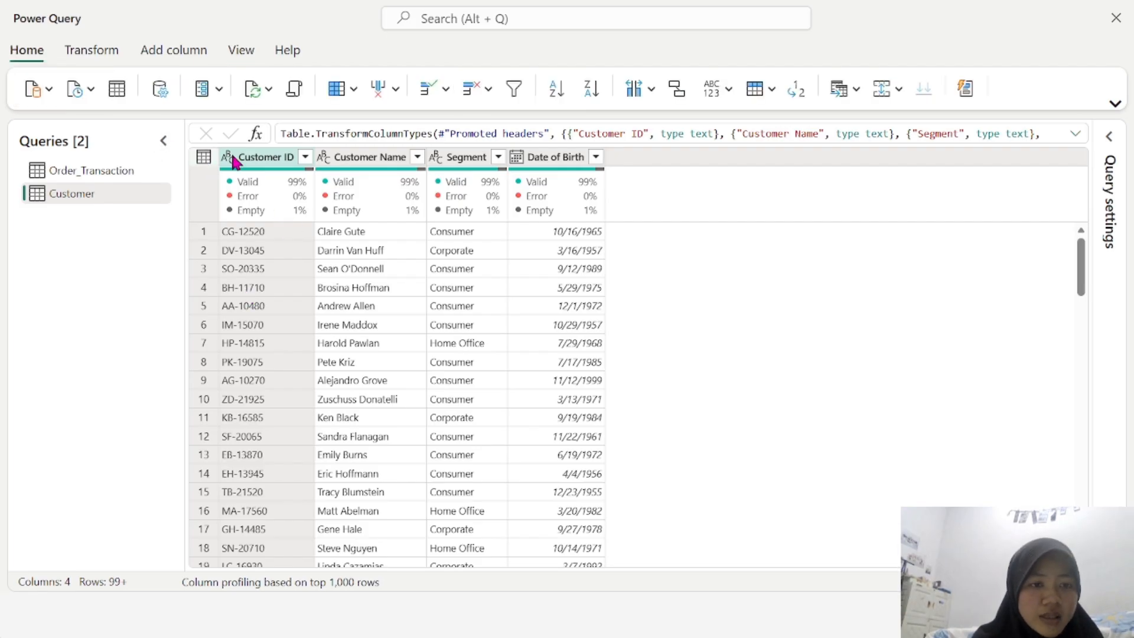
pyautogui.click(254, 158)
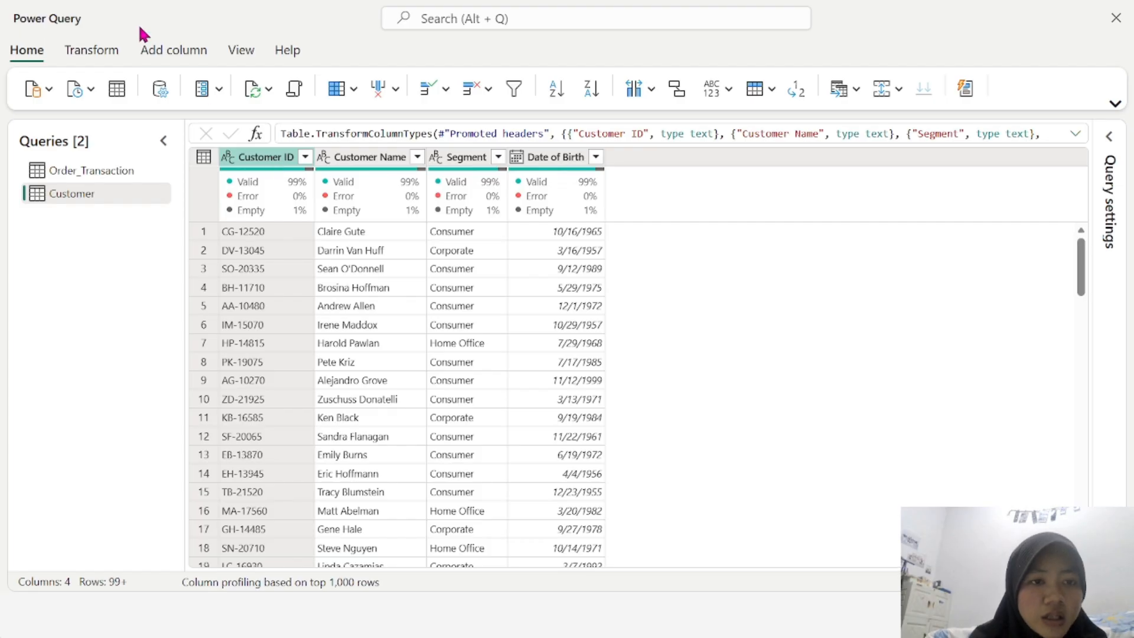
pyautogui.click(897, 90)
pyautogui.click(897, 90)
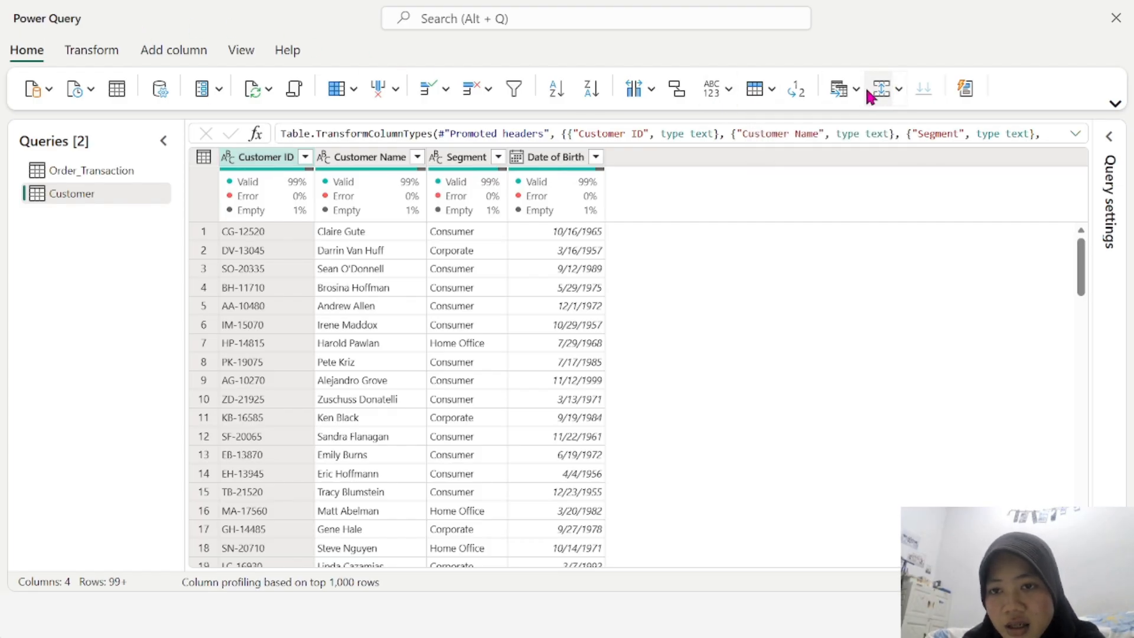
pyautogui.click(858, 89)
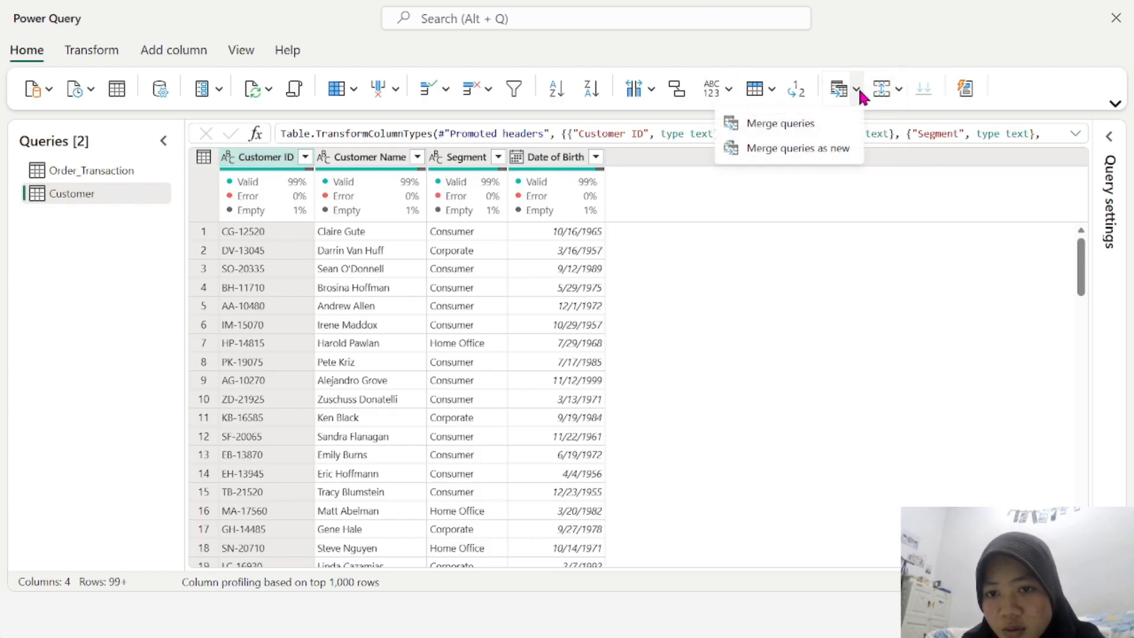
pyautogui.click(770, 89)
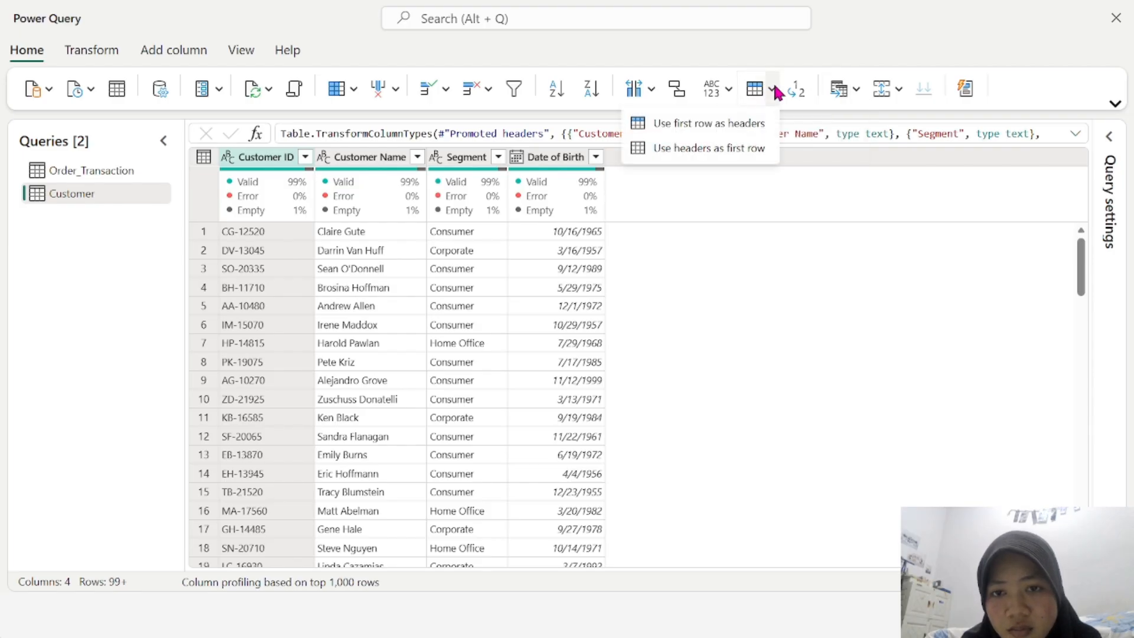
pyautogui.click(731, 91)
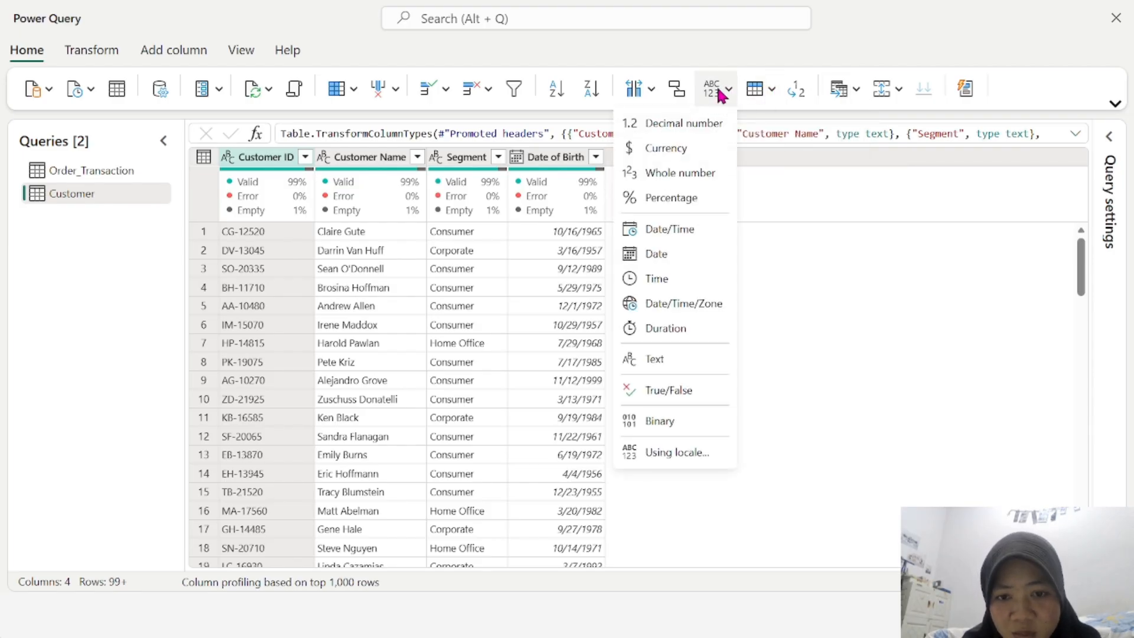
pyautogui.click(683, 93)
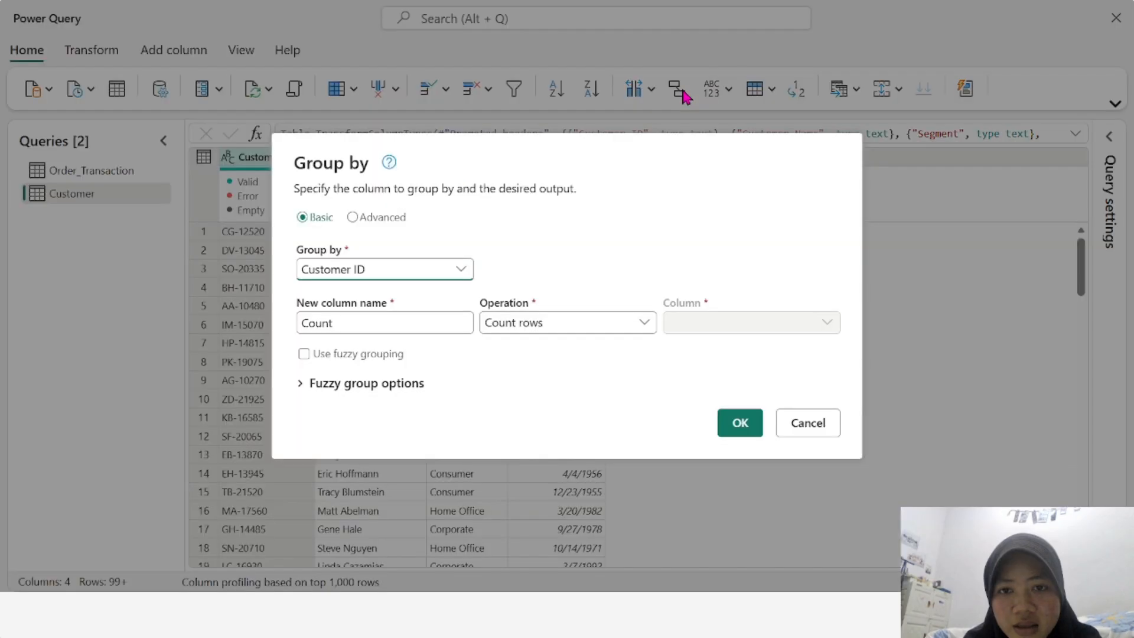
pyautogui.click(804, 424)
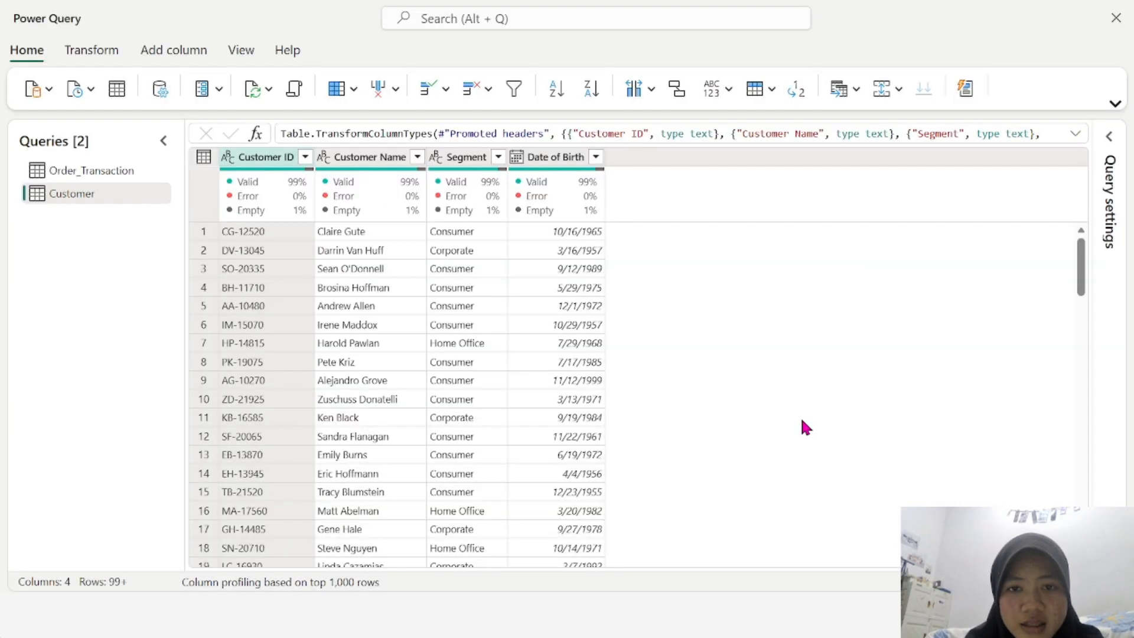
# Review the options for splitting columns, removing or keeping rows and removing columns in the Customer query
pyautogui.click(653, 90)
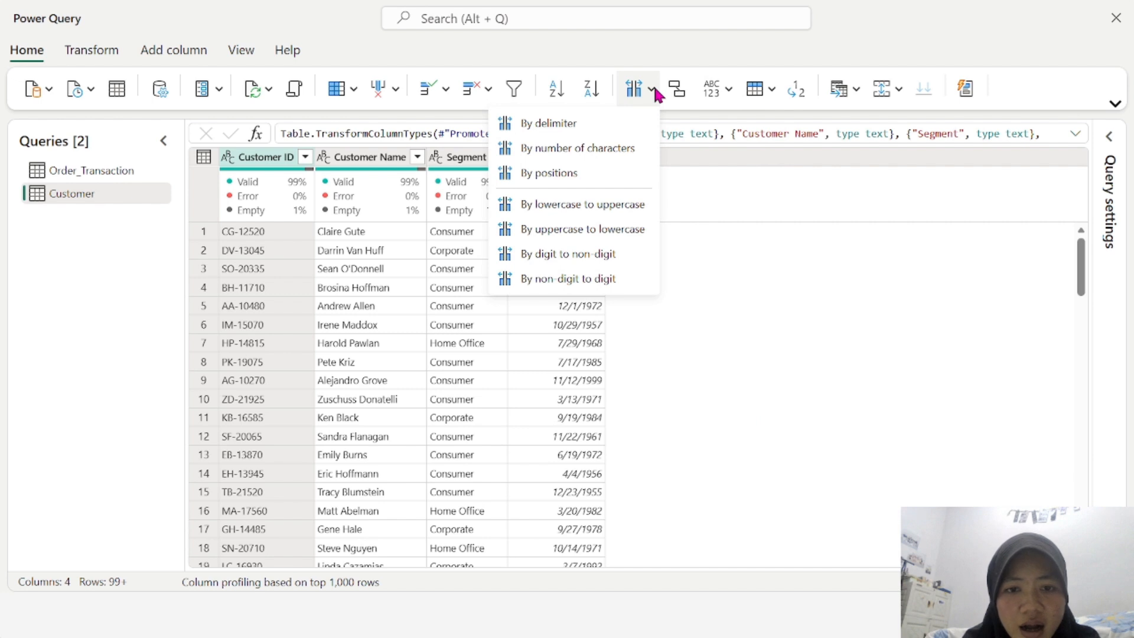
pyautogui.click(653, 86)
pyautogui.click(493, 86)
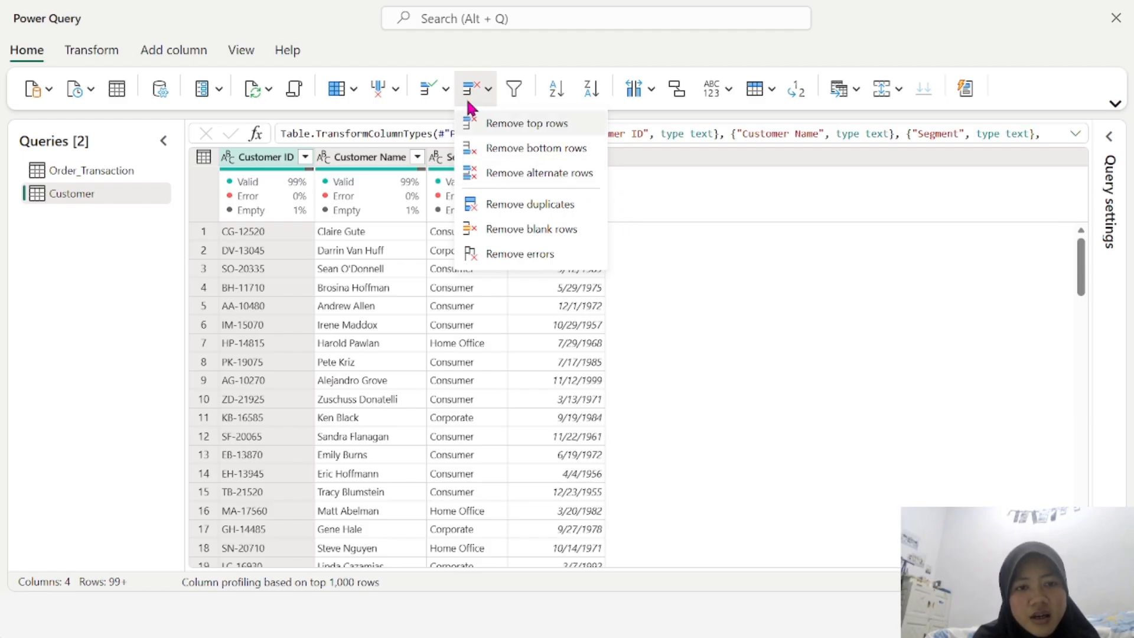
pyautogui.click(447, 91)
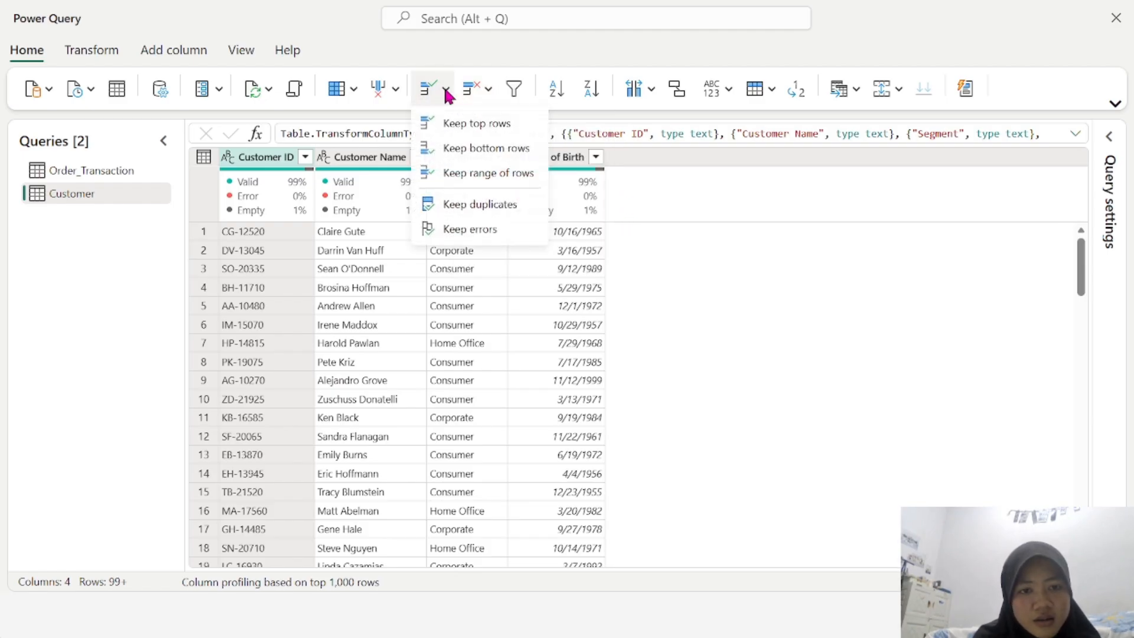
pyautogui.click(395, 95)
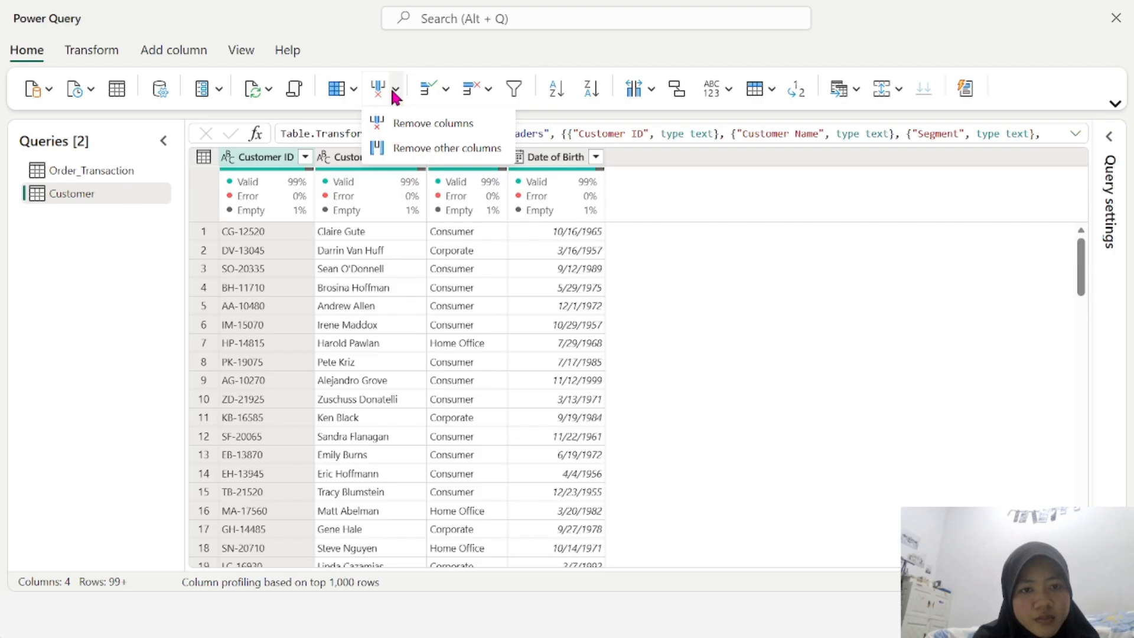
# Remove all blank rows from the Customer query
pyautogui.click(489, 90)
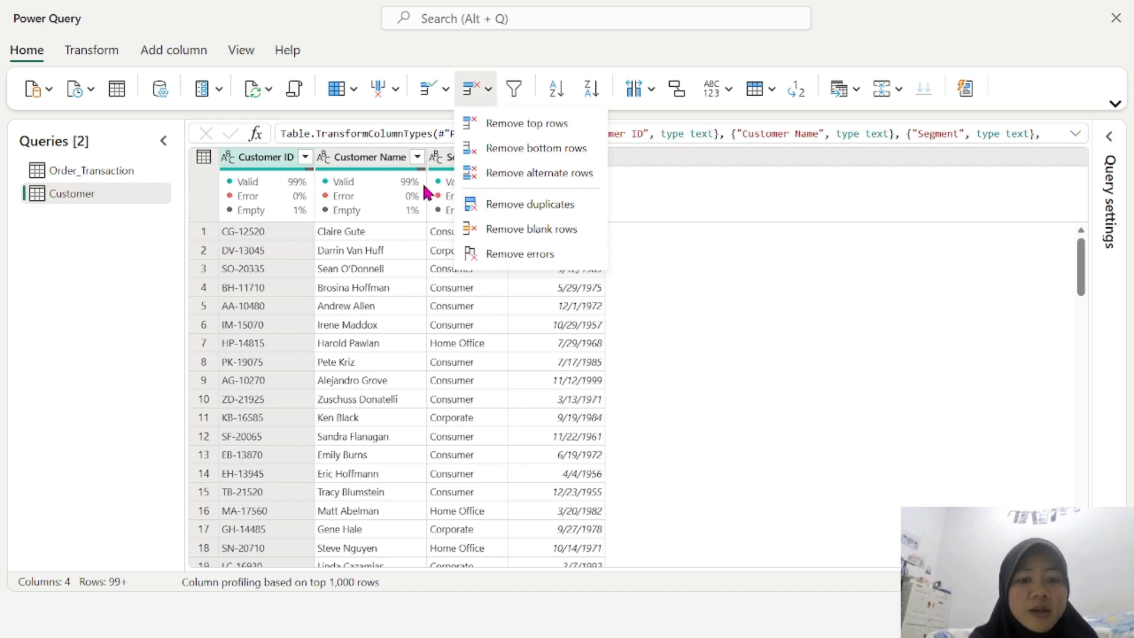
pyautogui.click(495, 228)
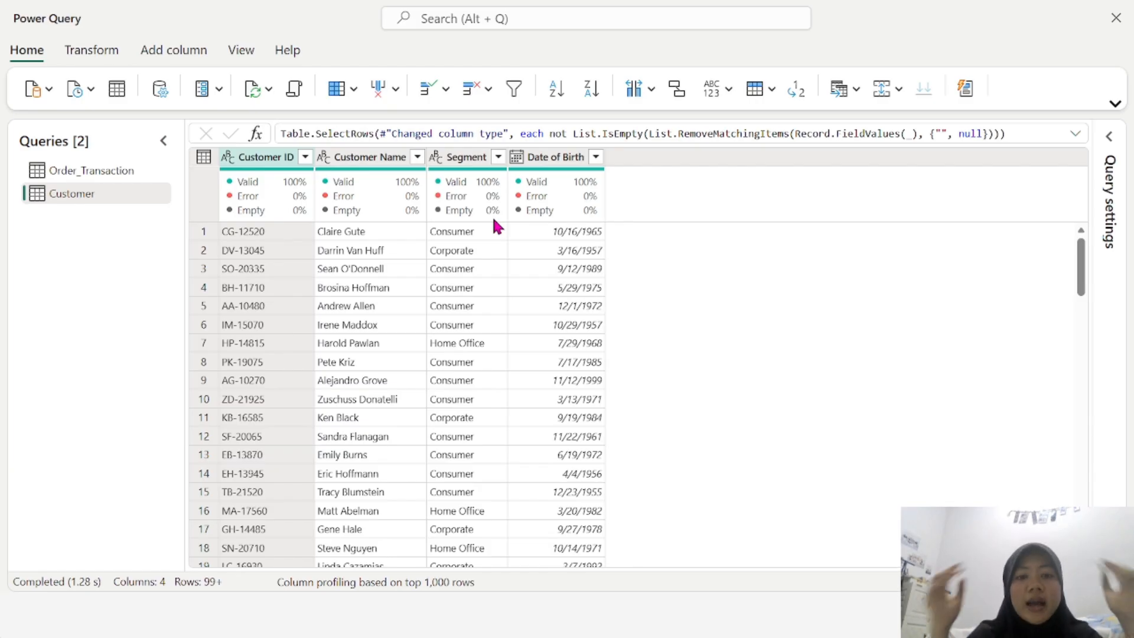
pyautogui.click(495, 90)
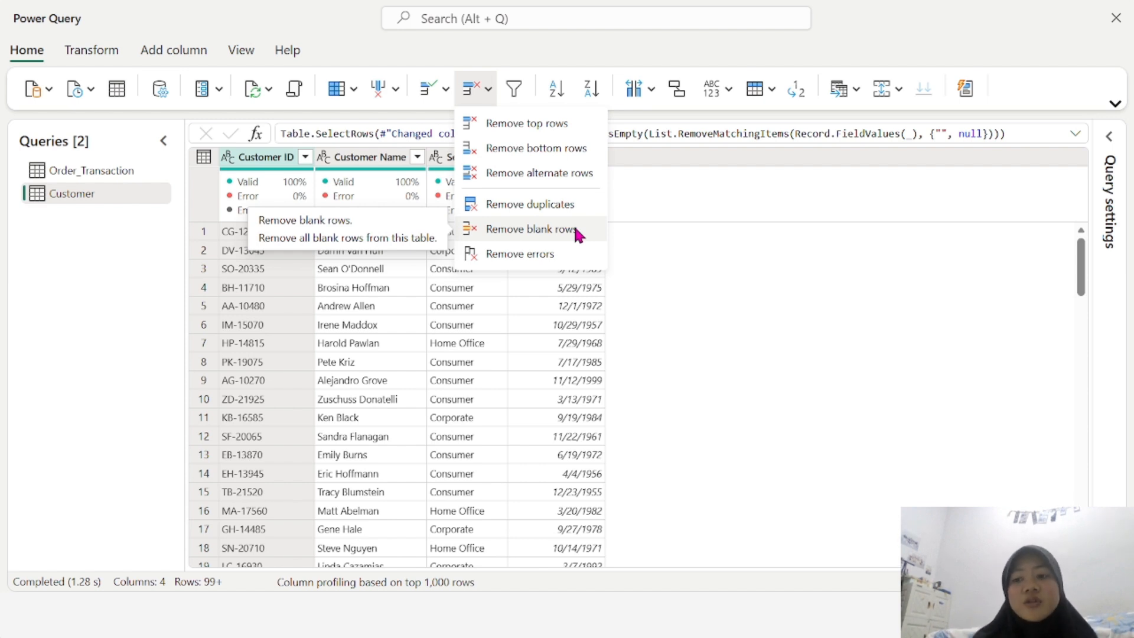
pyautogui.click(786, 263)
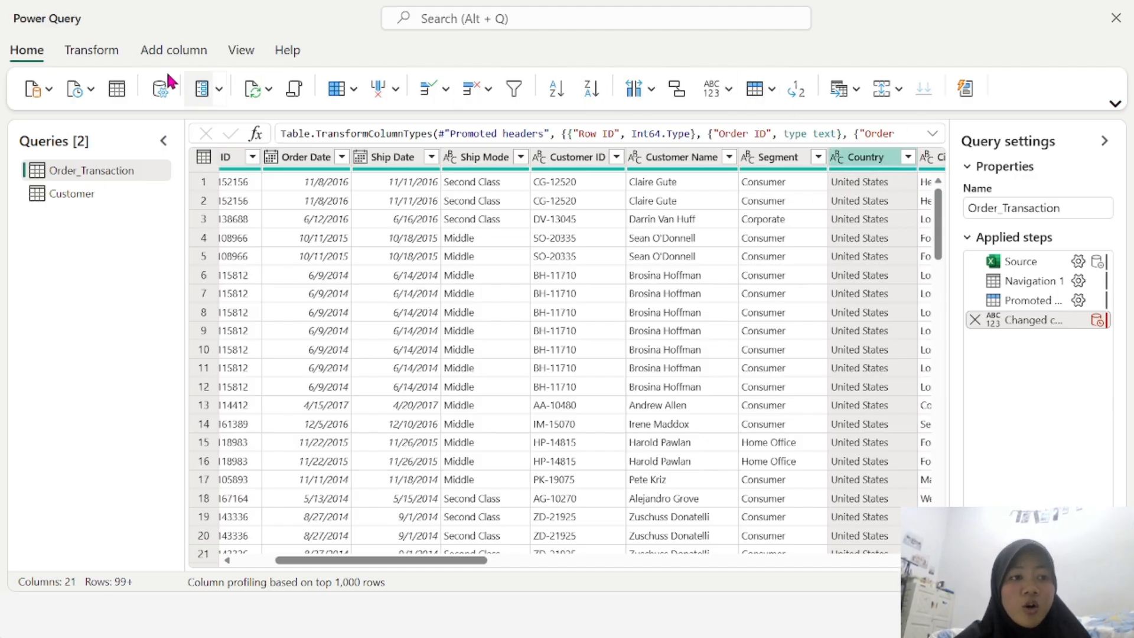
# Replace United States with USA in the Country column of Order_Transaction, matching entire cell contents, and check the rows
pyautogui.click(797, 91)
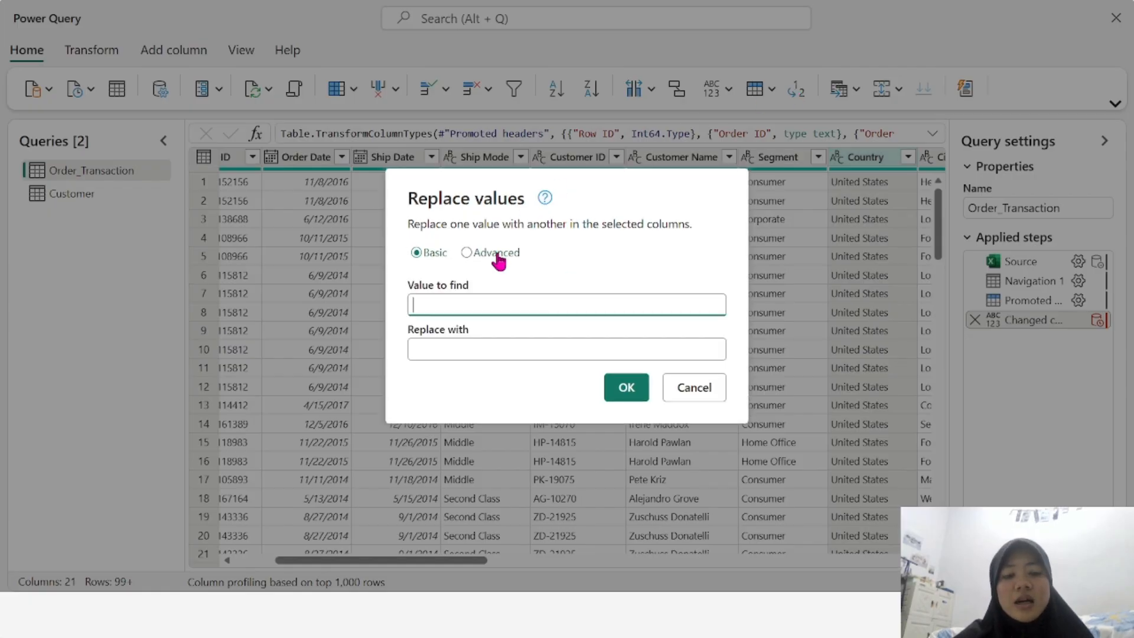
pyautogui.click(469, 253)
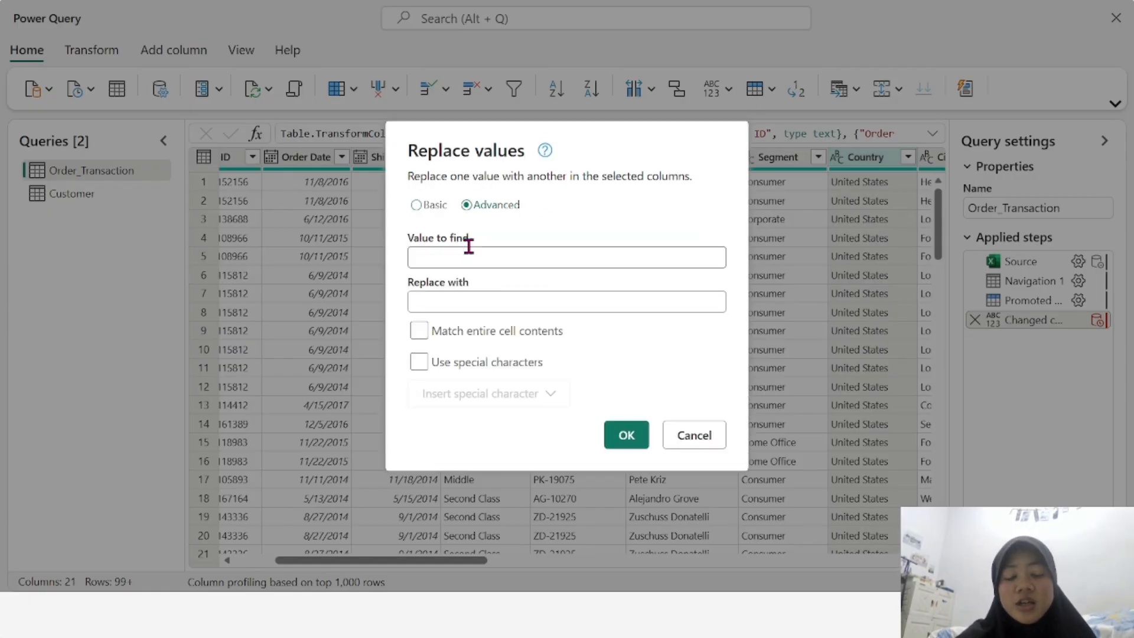
pyautogui.click(459, 258)
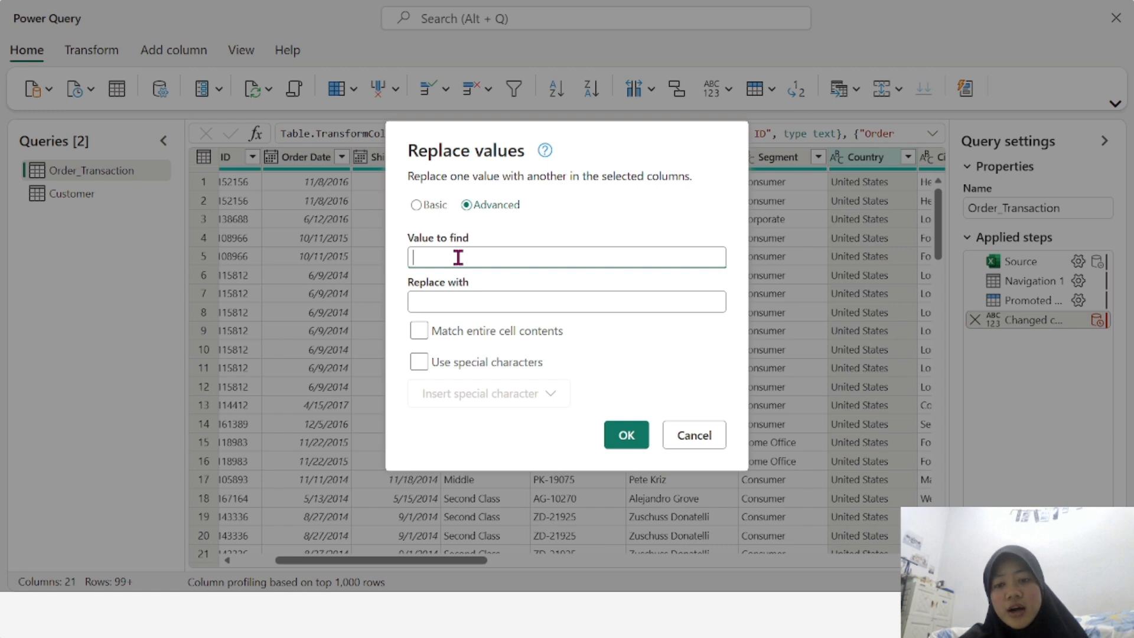
pyautogui.write('Un')
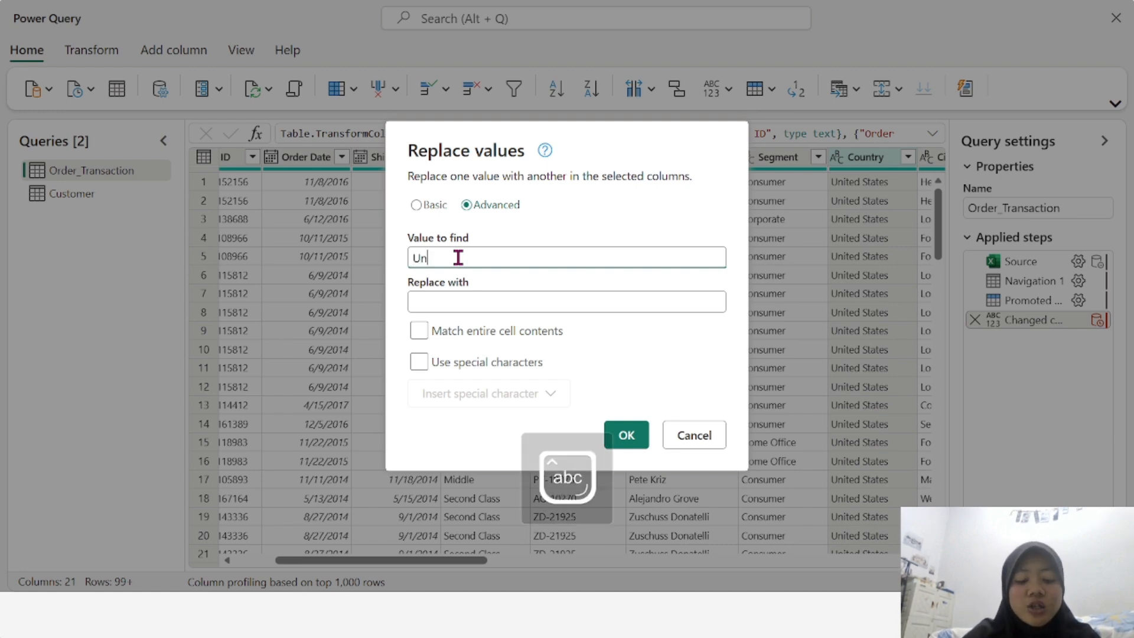
pyautogui.write('ited States')
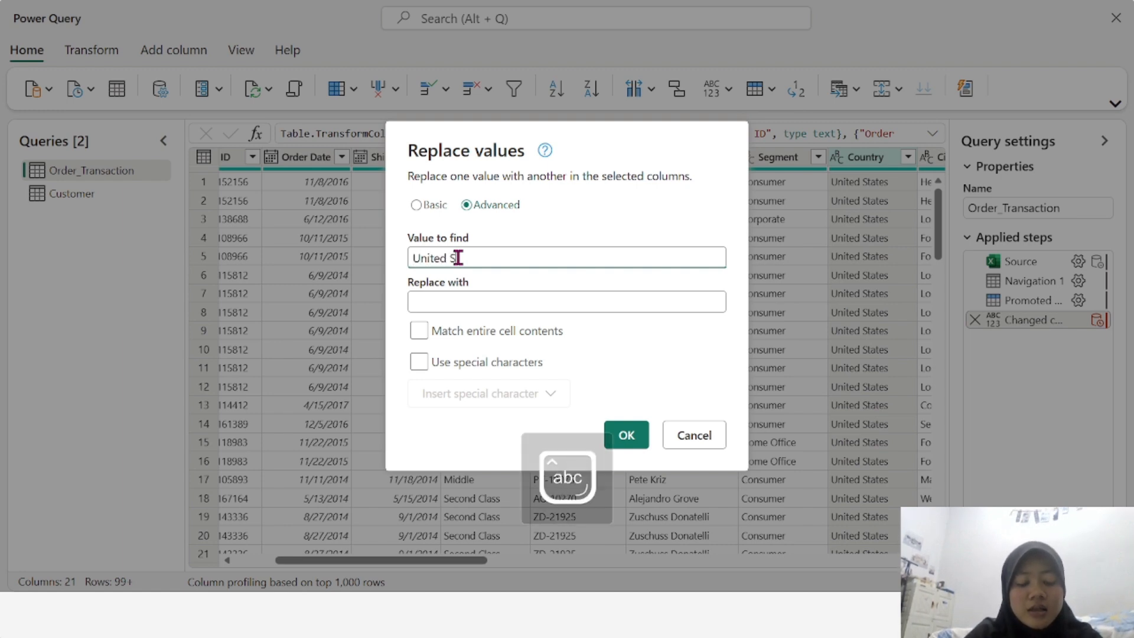
pyautogui.click(461, 304)
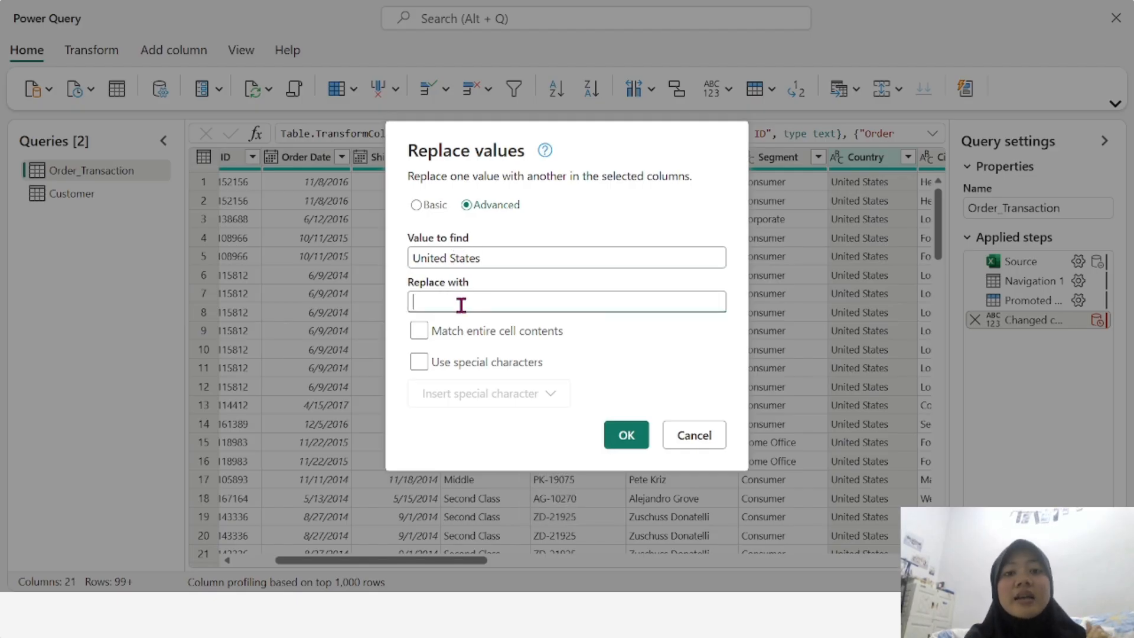
pyautogui.write('USA')
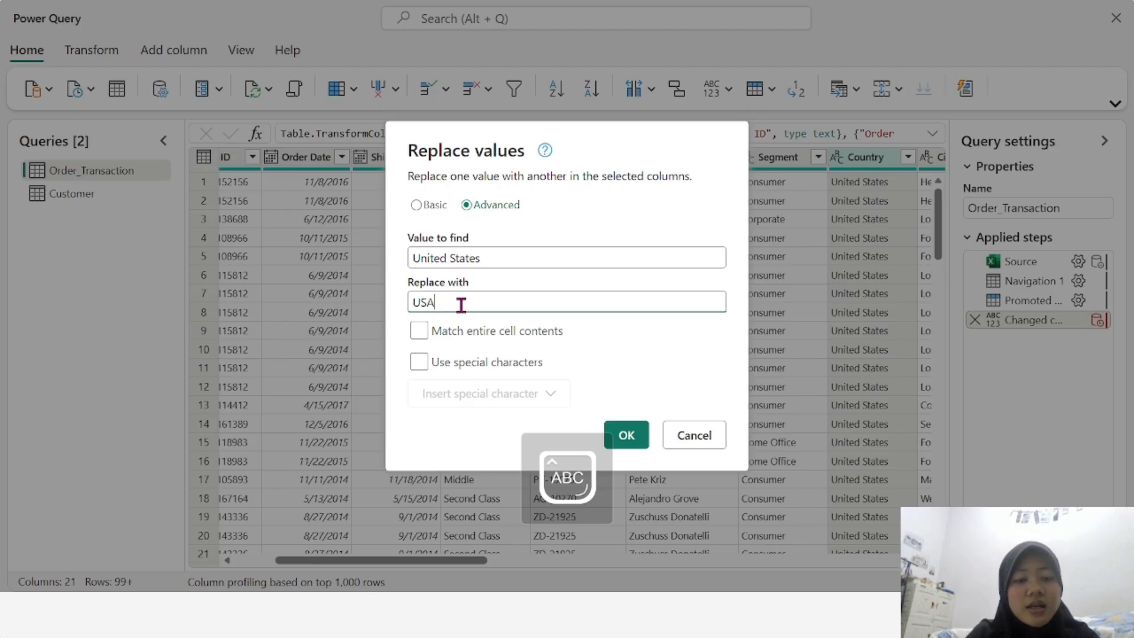
pyautogui.click(420, 331)
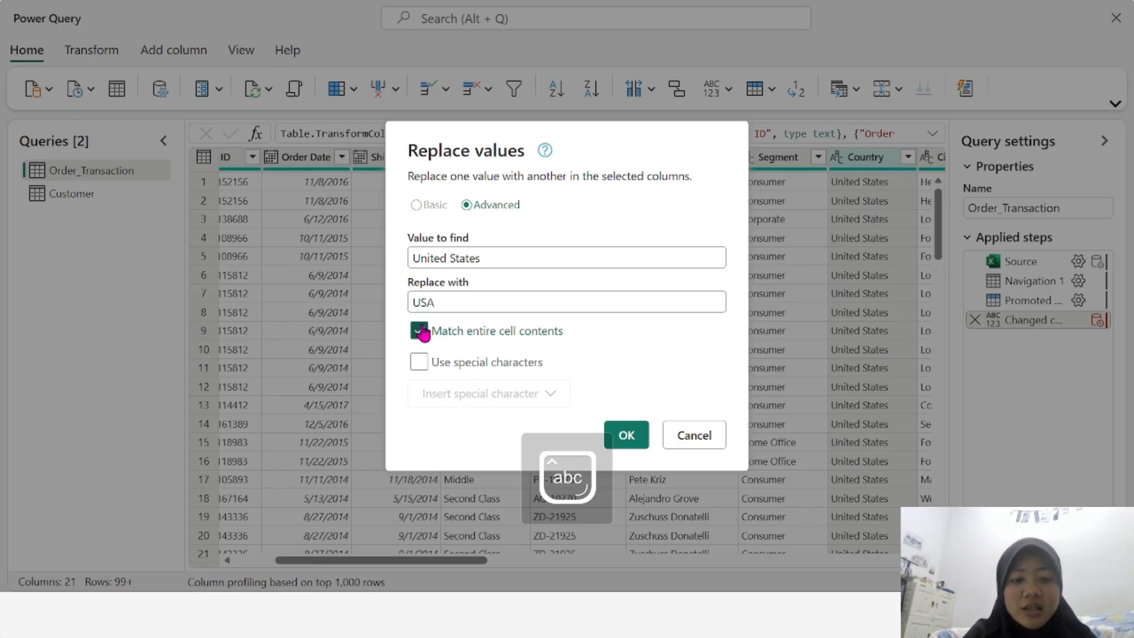
pyautogui.click(621, 434)
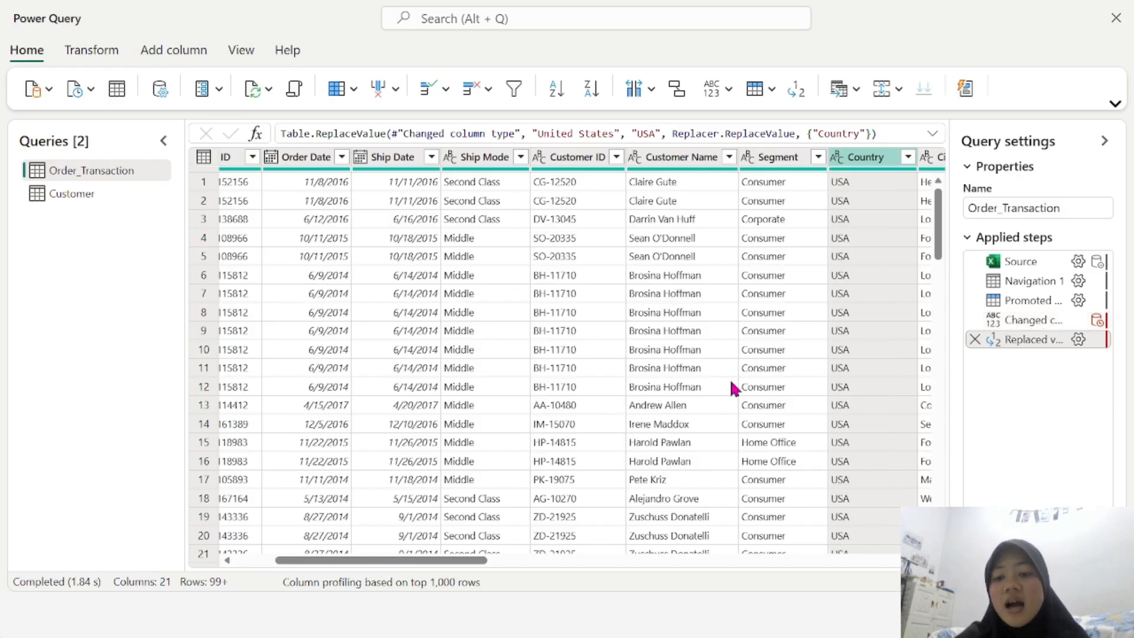
pyautogui.scroll(-10, 821, 383)
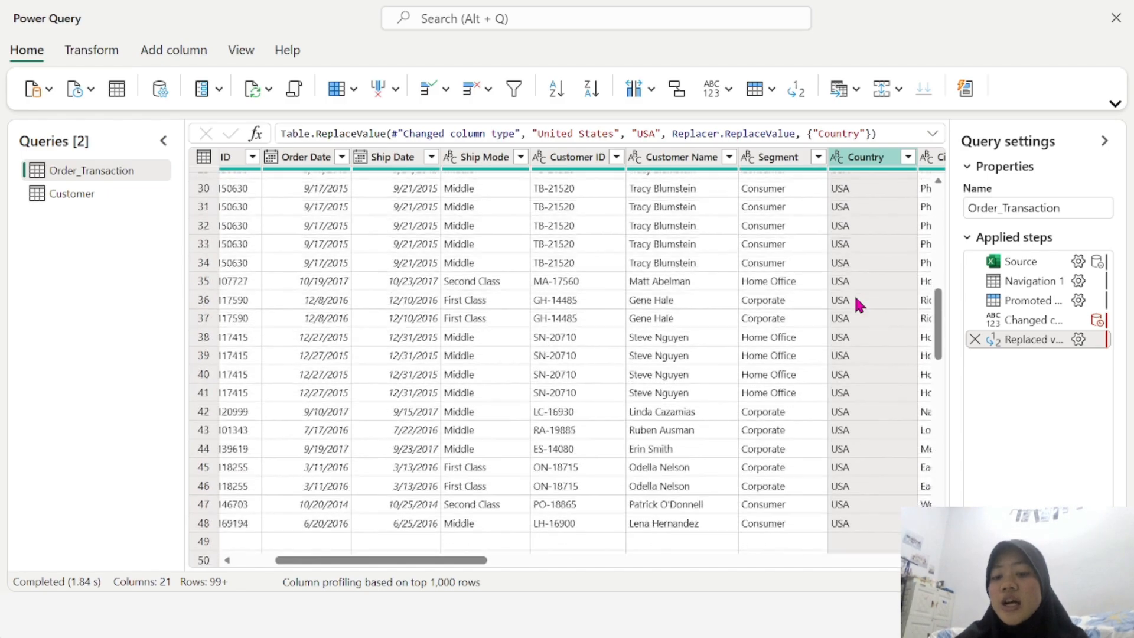
pyautogui.scroll(10, 856, 298)
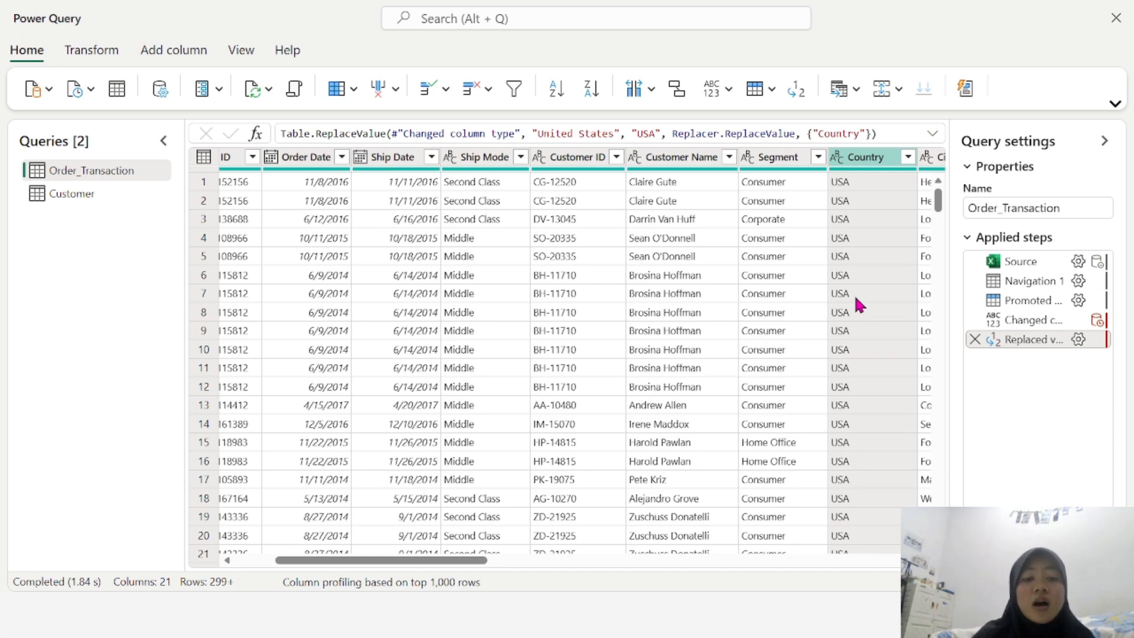
# Examine the Order_Transaction columns from Row ID through Product ID and select the Order ID column
pyautogui.hscroll(5, 761, 265)
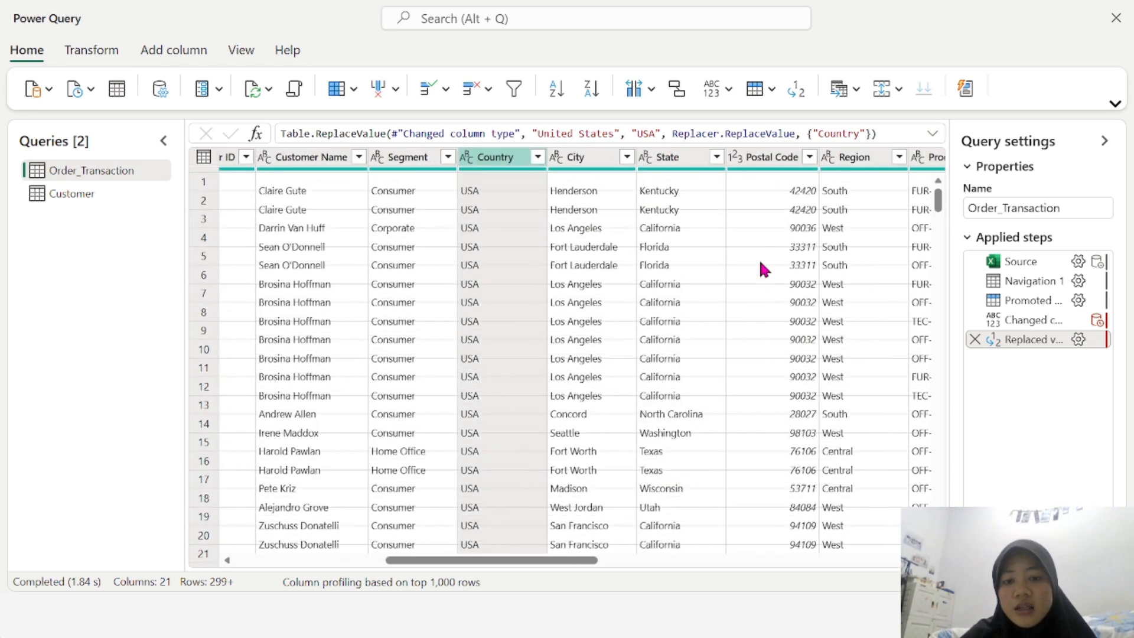
pyautogui.scroll(-1, 760, 263)
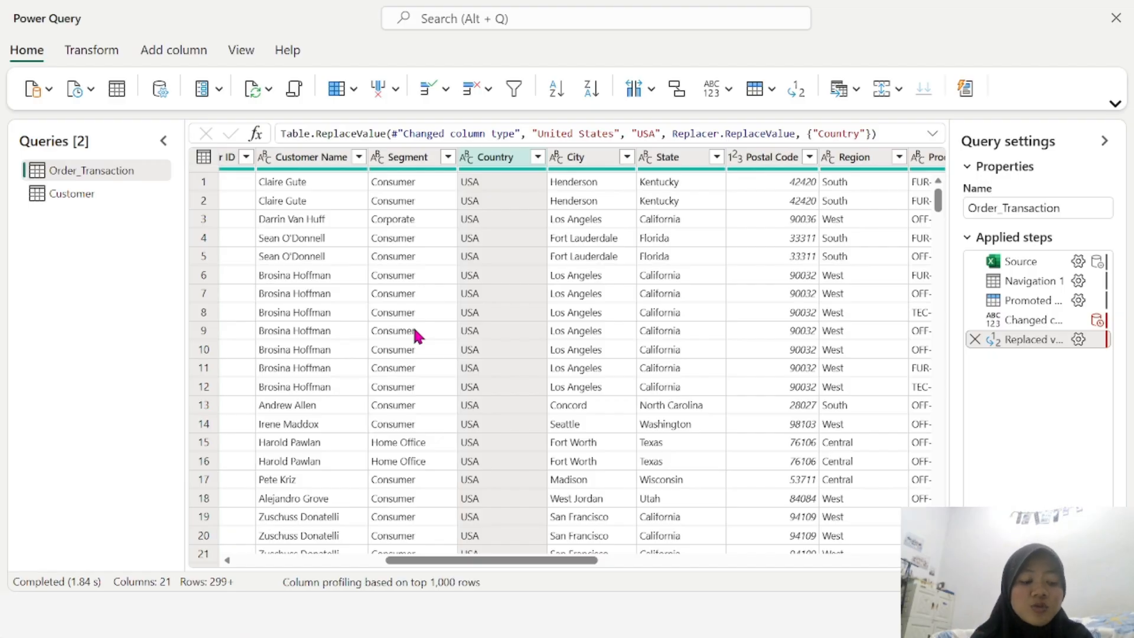
pyautogui.hscroll(-8, 481, 303)
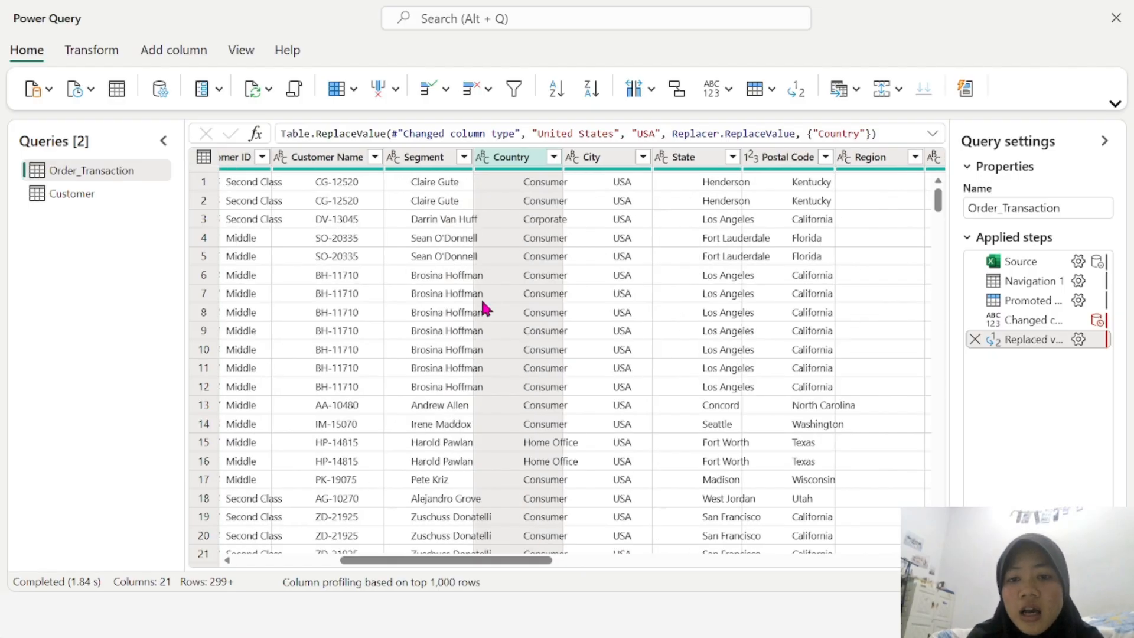
pyautogui.scroll(1, 481, 304)
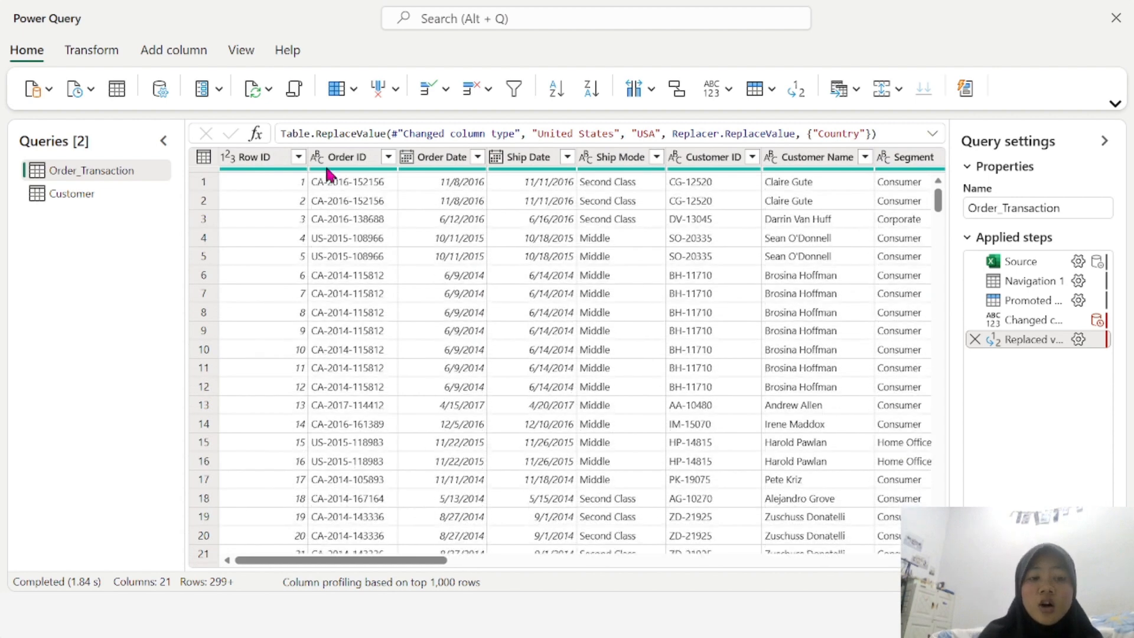
pyautogui.click(337, 156)
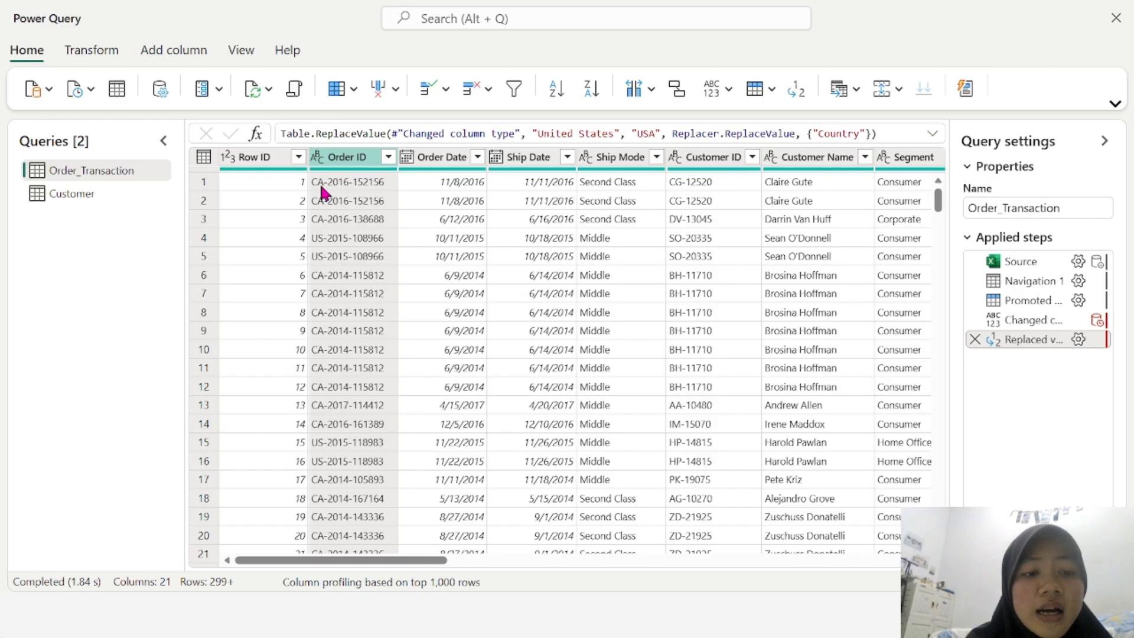
pyautogui.hscroll(6, 703, 262)
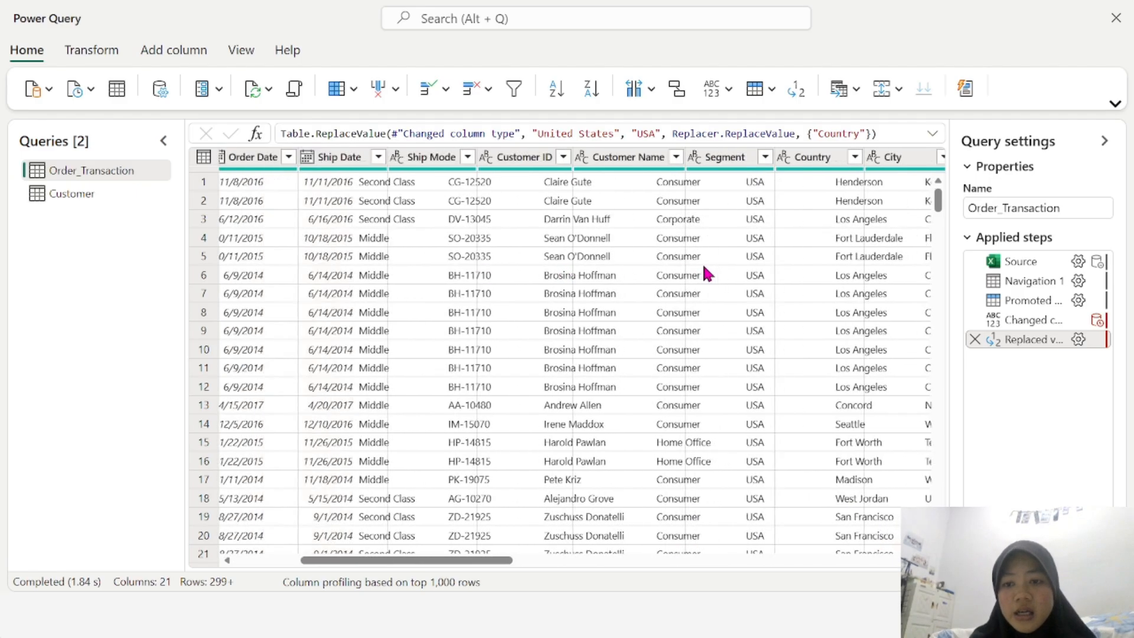
pyautogui.hscroll(1, 704, 267)
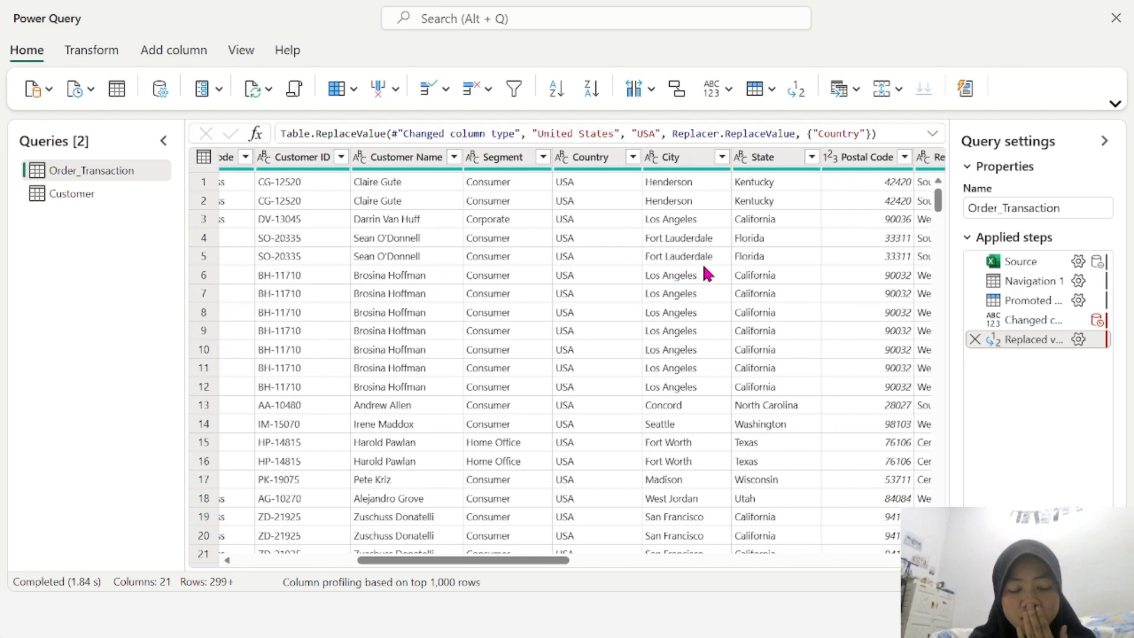
pyautogui.hscroll(-5, 704, 270)
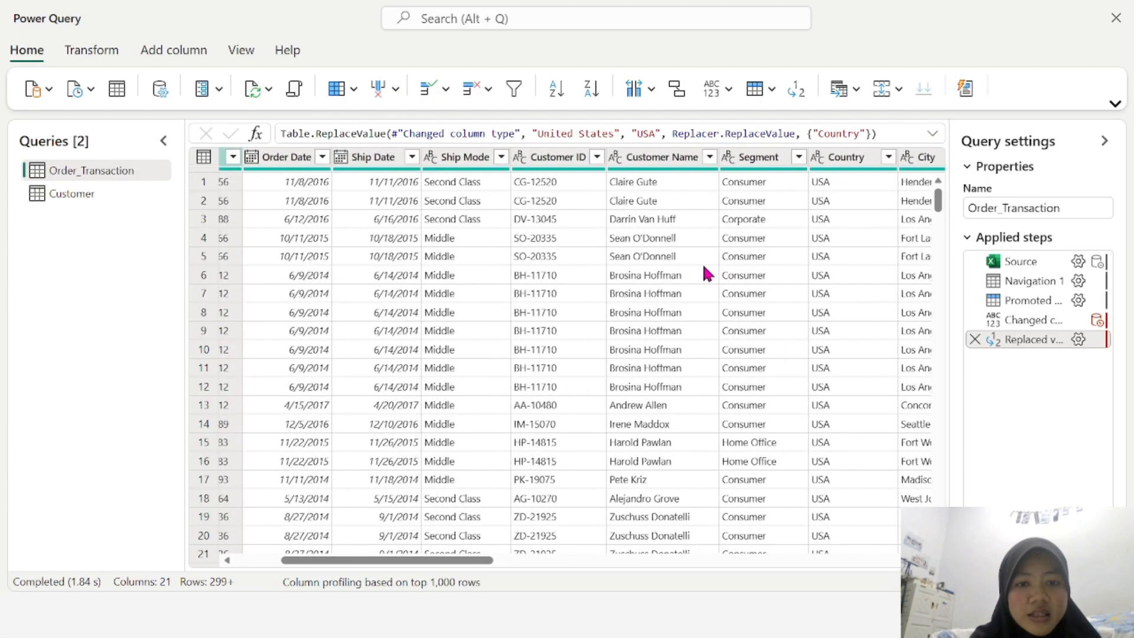
pyautogui.hscroll(-1, 705, 269)
pyautogui.hscroll(8, 705, 269)
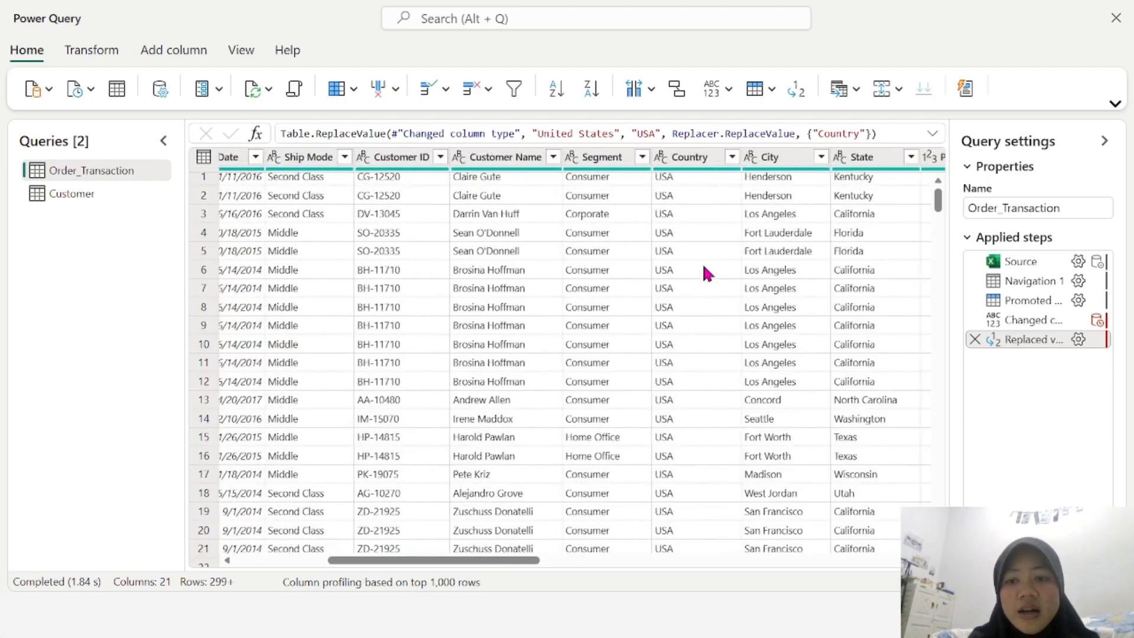
pyautogui.hscroll(-2, 704, 267)
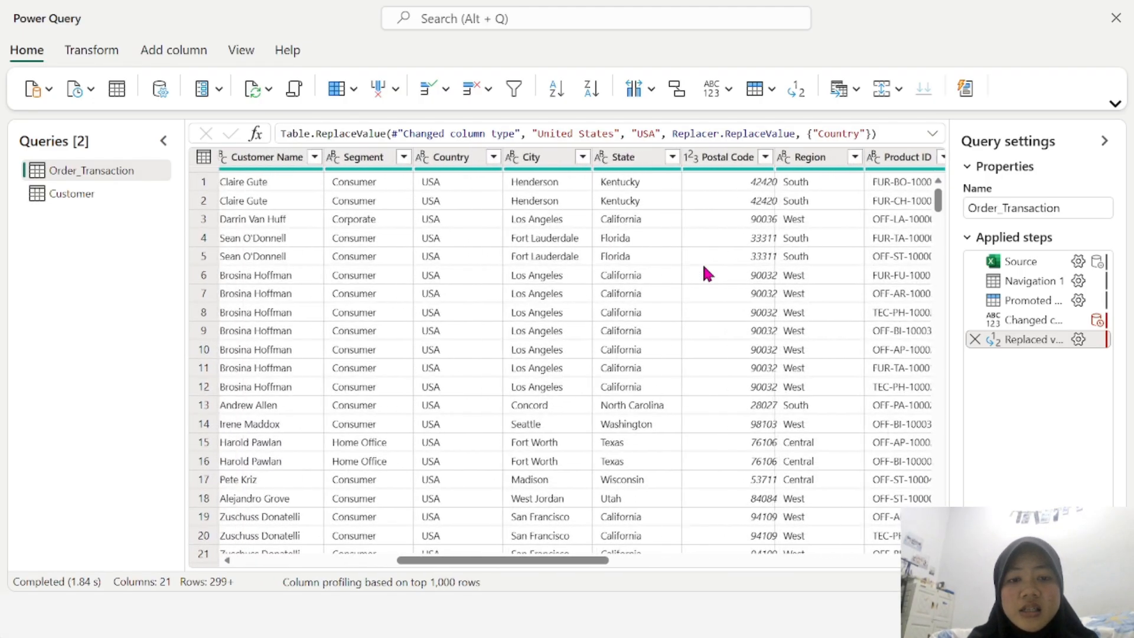
pyautogui.hscroll(-4, 706, 273)
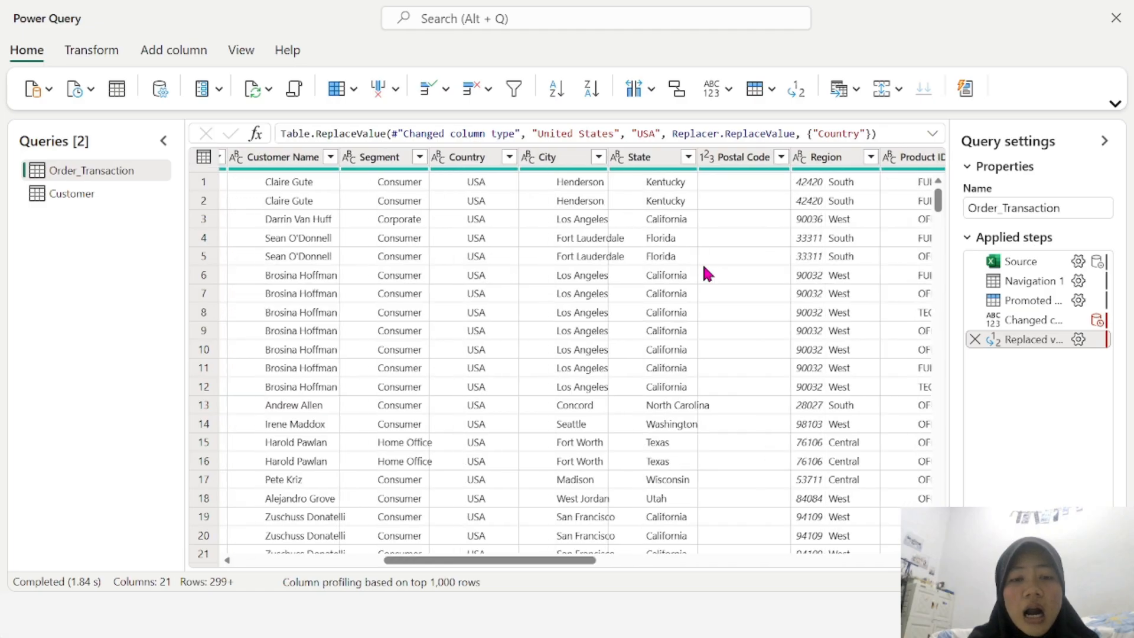
pyautogui.hscroll(-3, 704, 269)
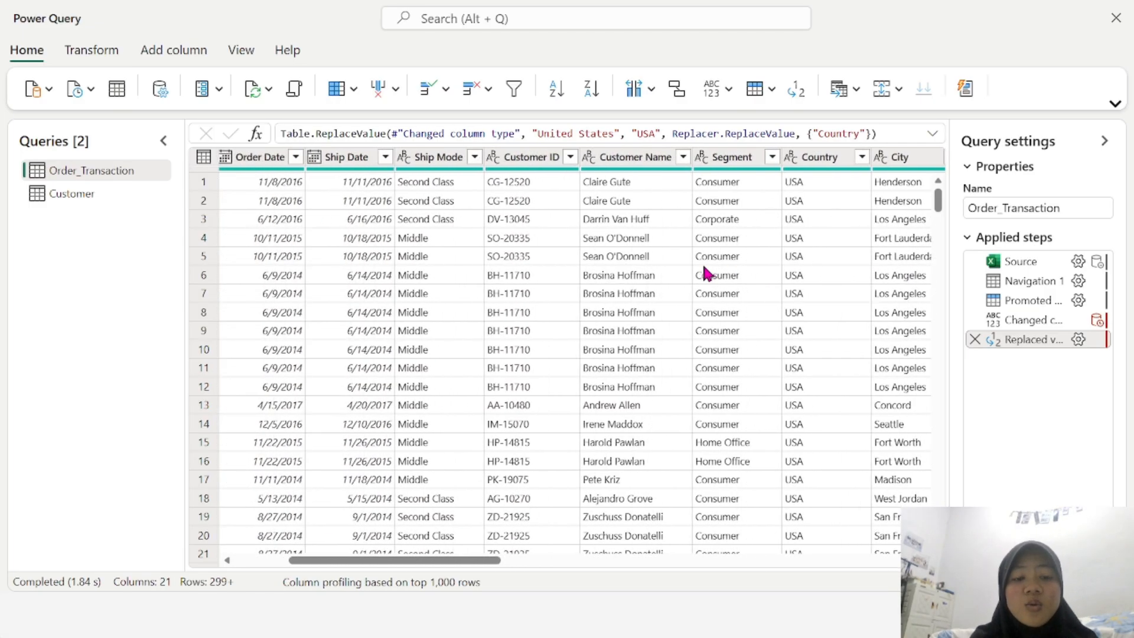
pyautogui.hscroll(-4, 704, 269)
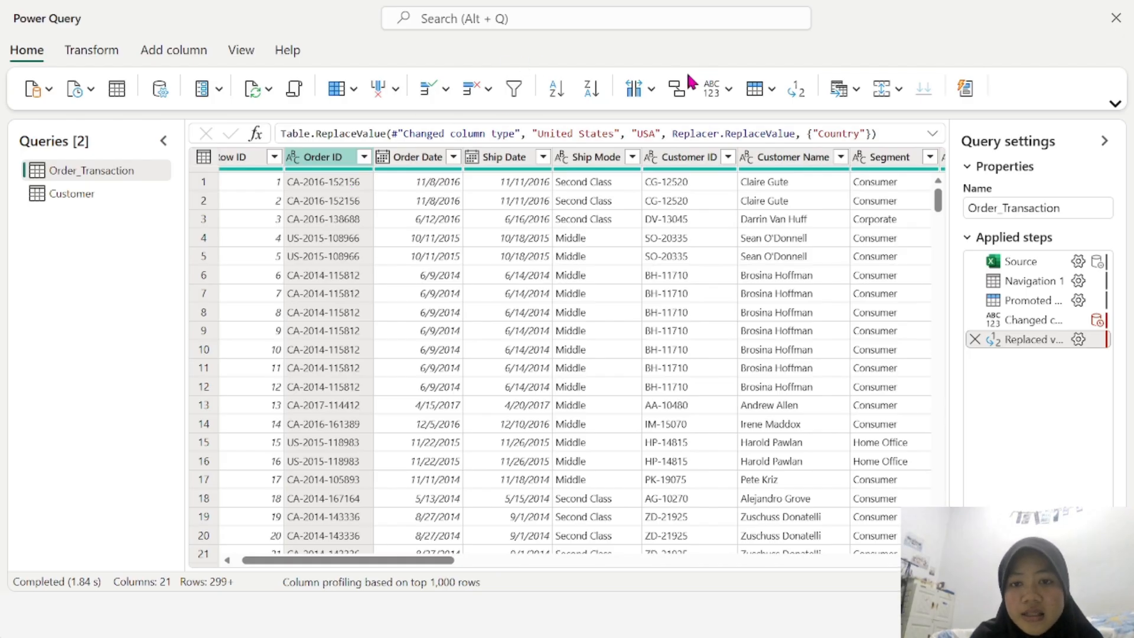
# Split the Order ID column by the custom delimiter "-" at each occurrence into 3 columns, with quote character None
pyautogui.click(654, 85)
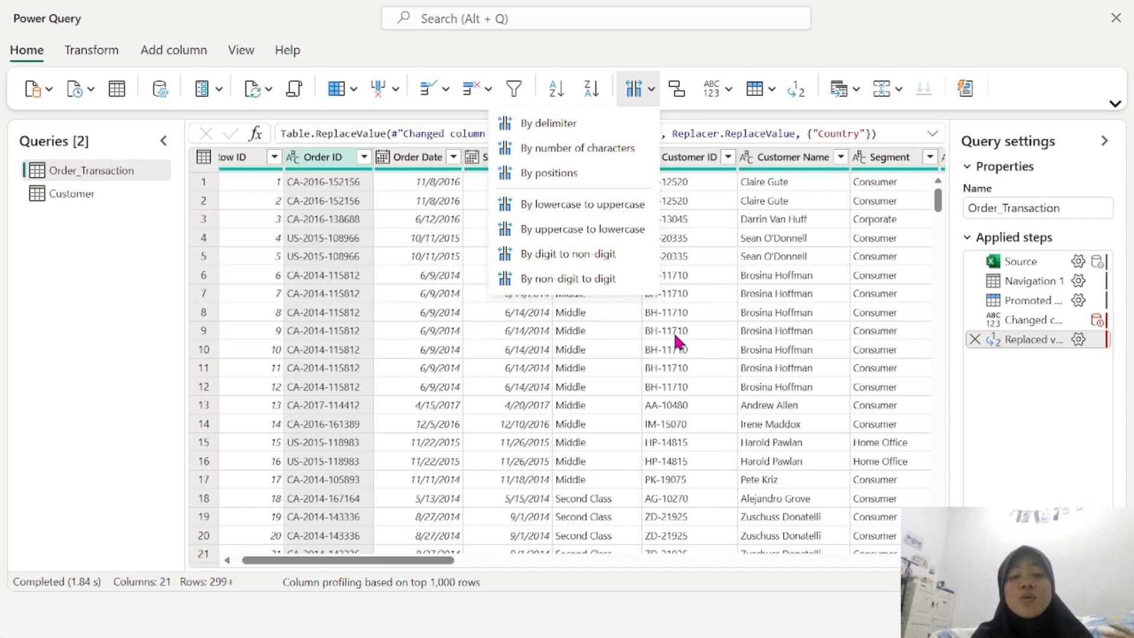
pyautogui.click(555, 125)
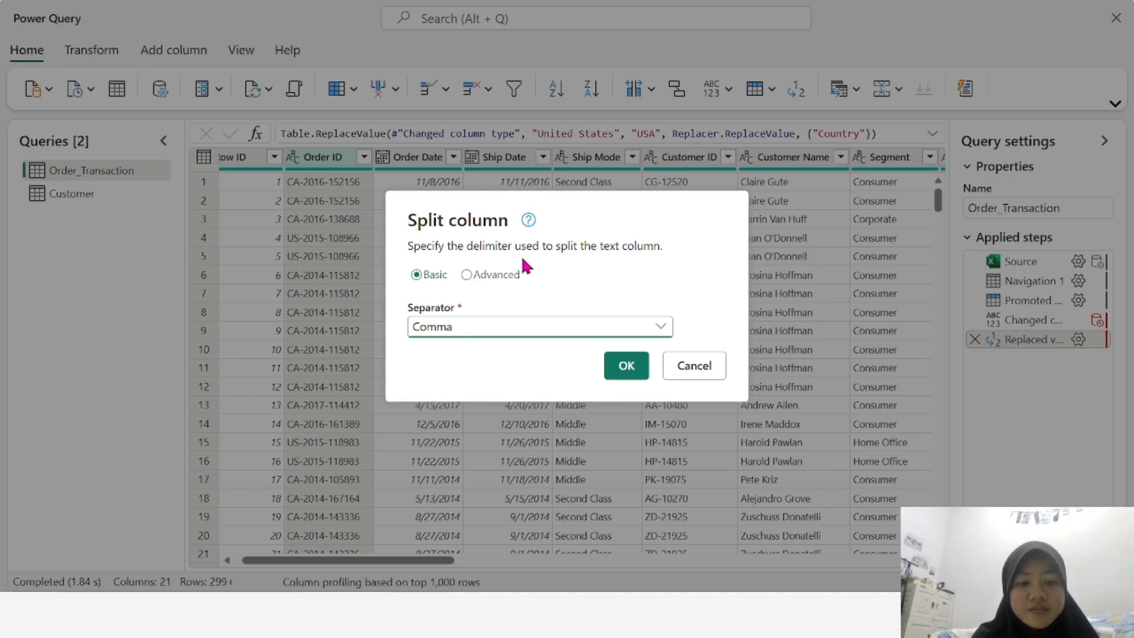
pyautogui.click(476, 275)
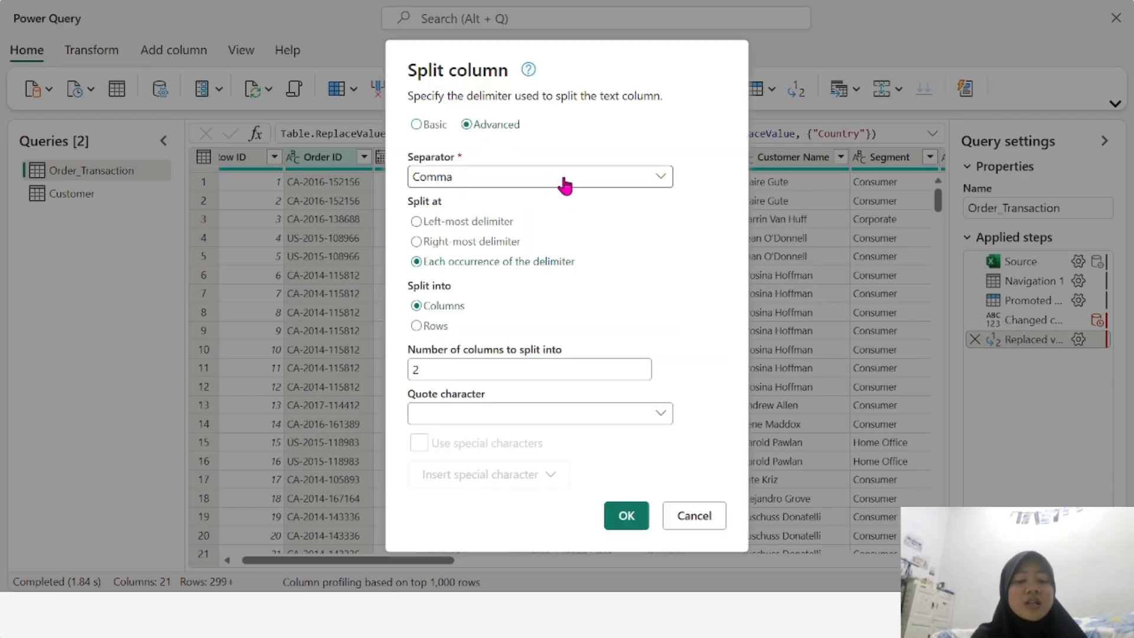
pyautogui.click(528, 183)
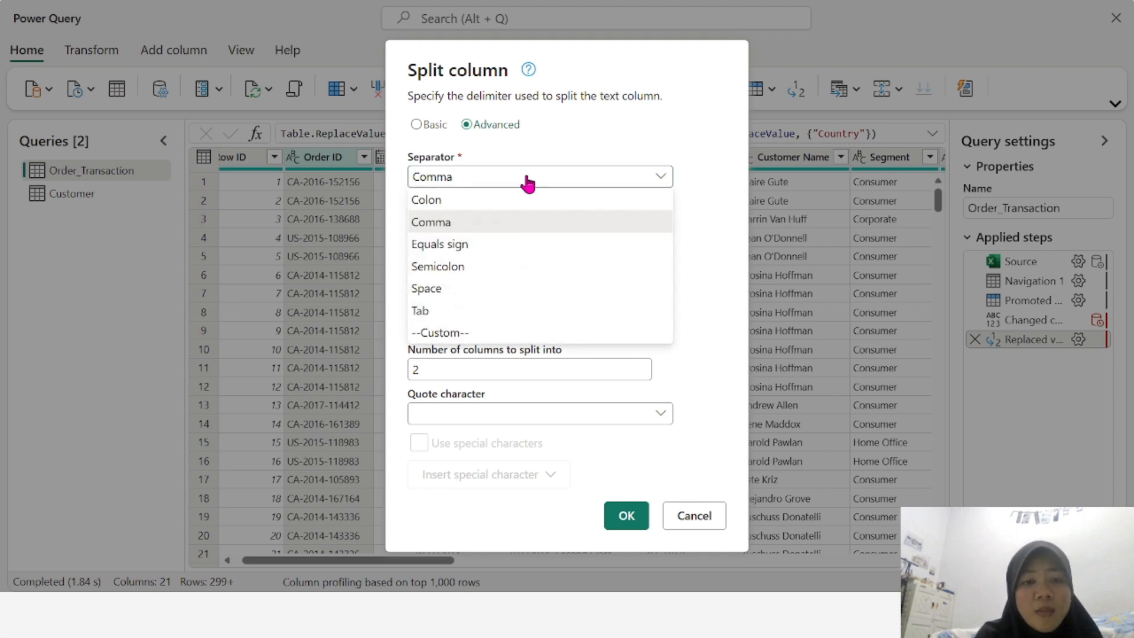
pyautogui.click(498, 334)
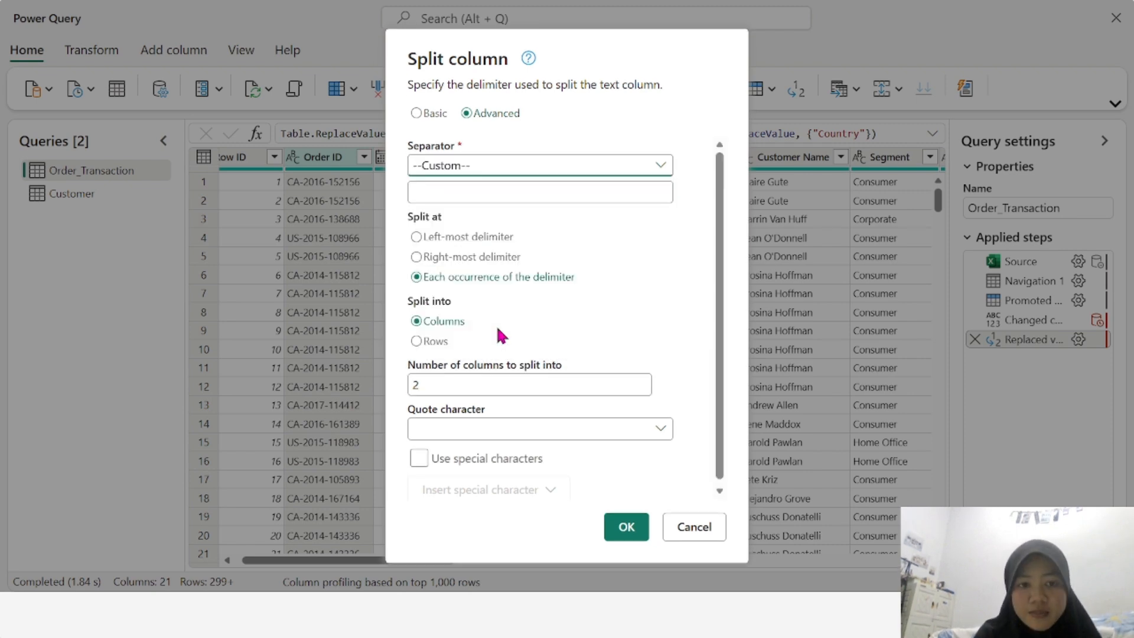
pyautogui.click(473, 190)
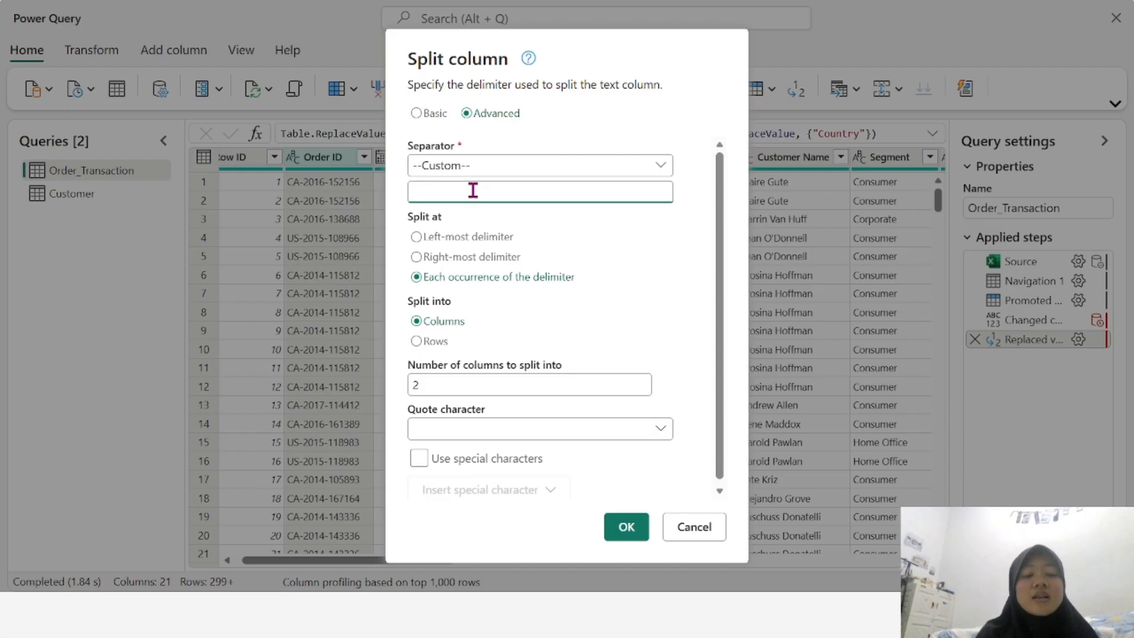
pyautogui.write('-')
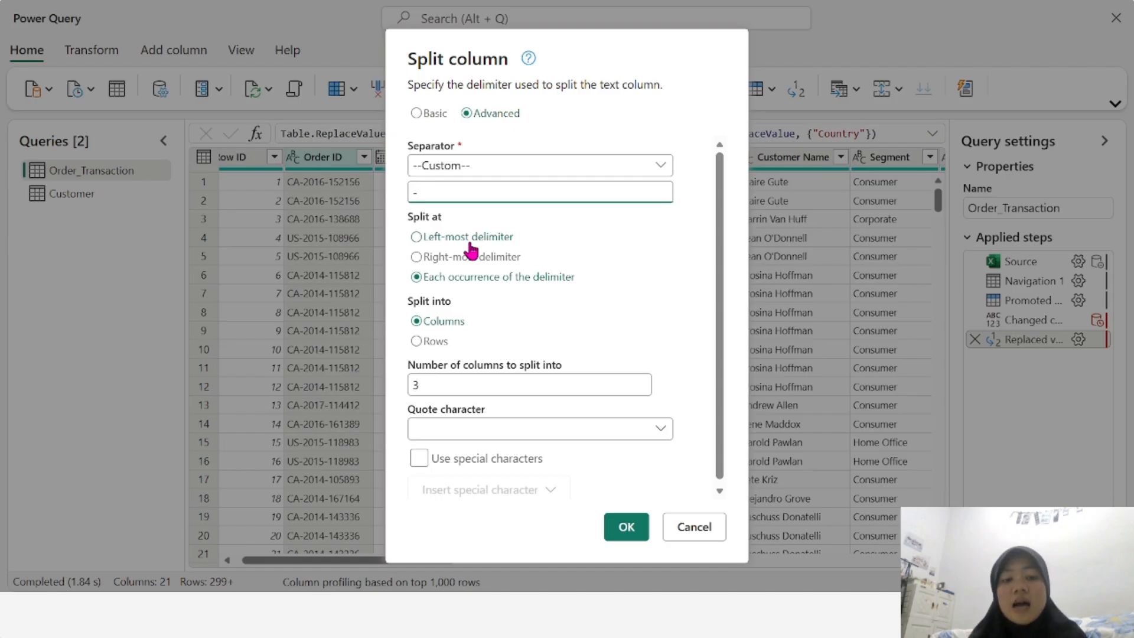
pyautogui.scroll(-1, 588, 324)
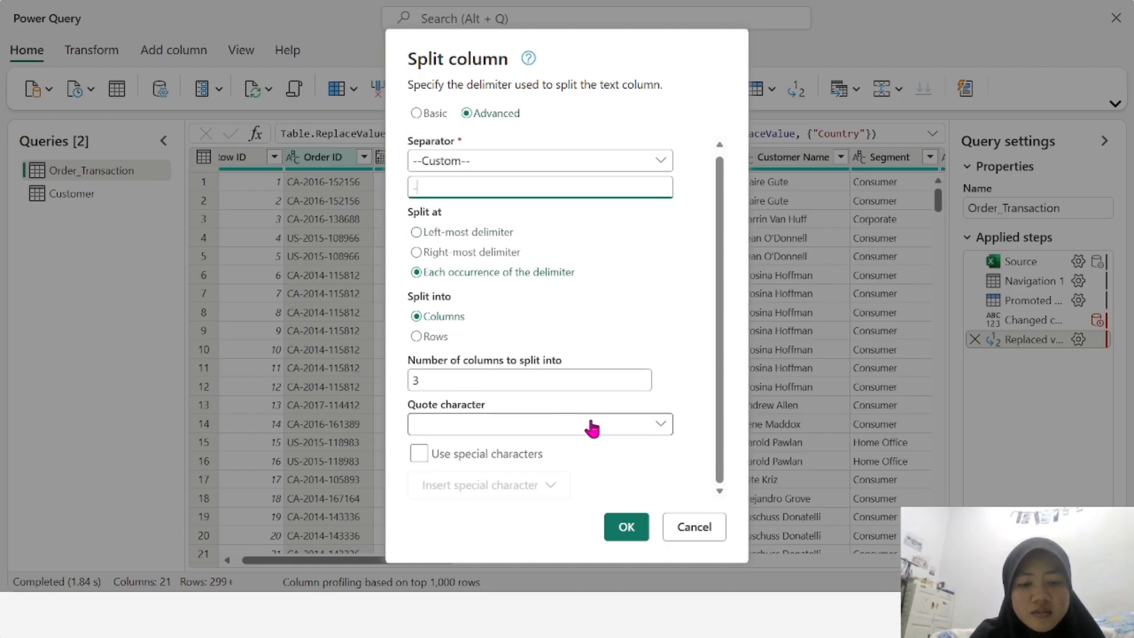
pyautogui.click(603, 431)
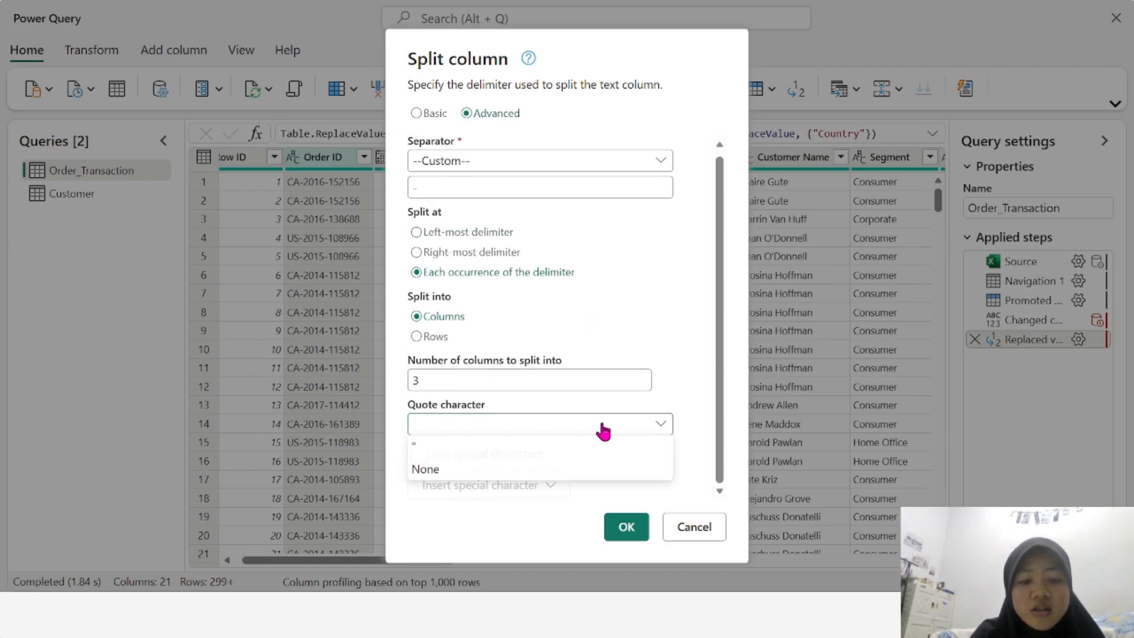
pyautogui.click(577, 468)
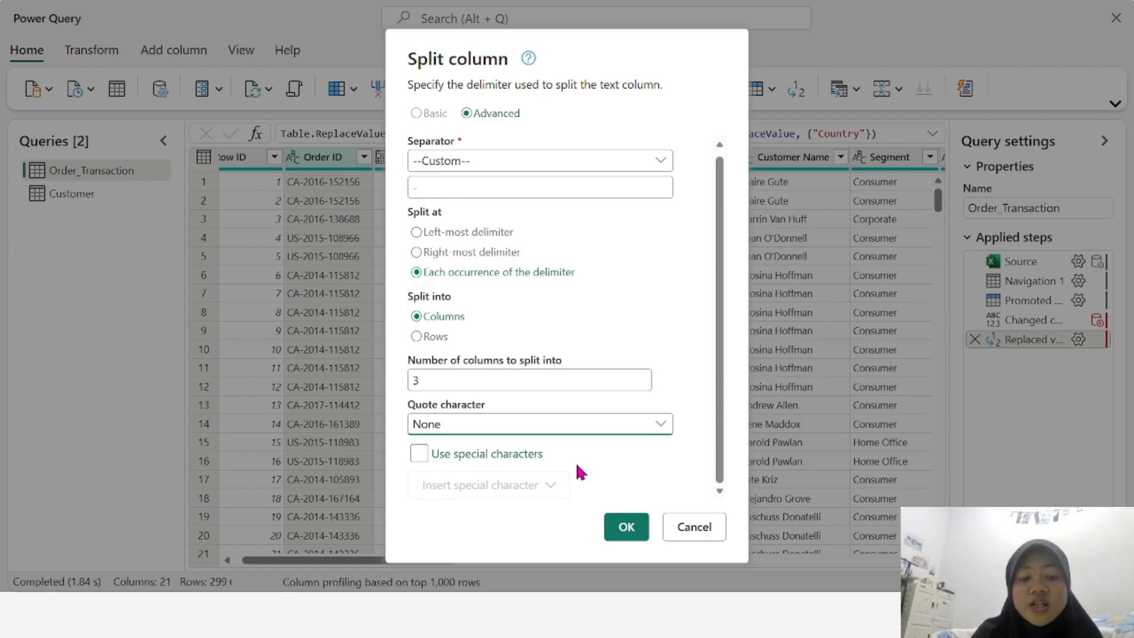
pyautogui.click(626, 526)
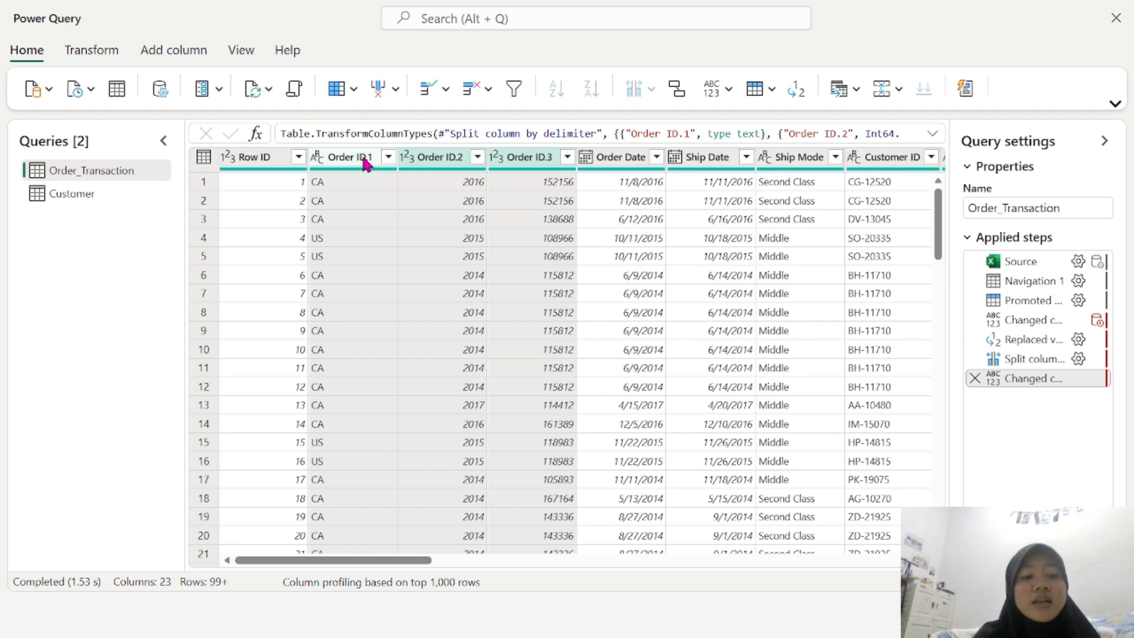
# Rename the Order ID.1 column of Order_Transaction to Order_City
pyautogui.doubleClick(361, 157)
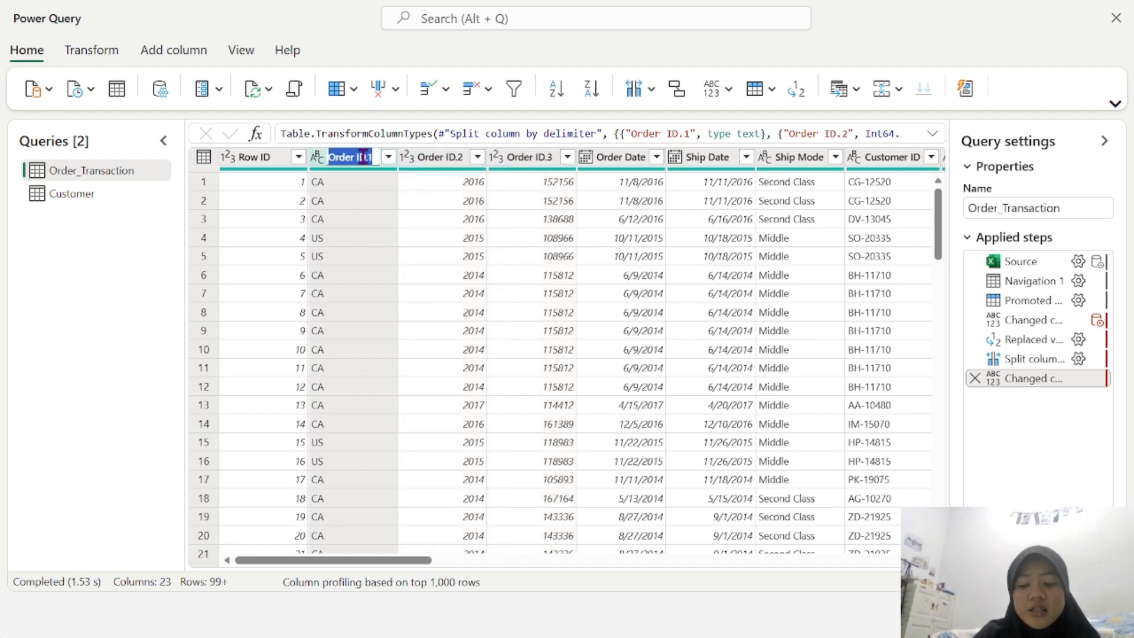
pyautogui.press('BackSpace')
pyautogui.write('Order')
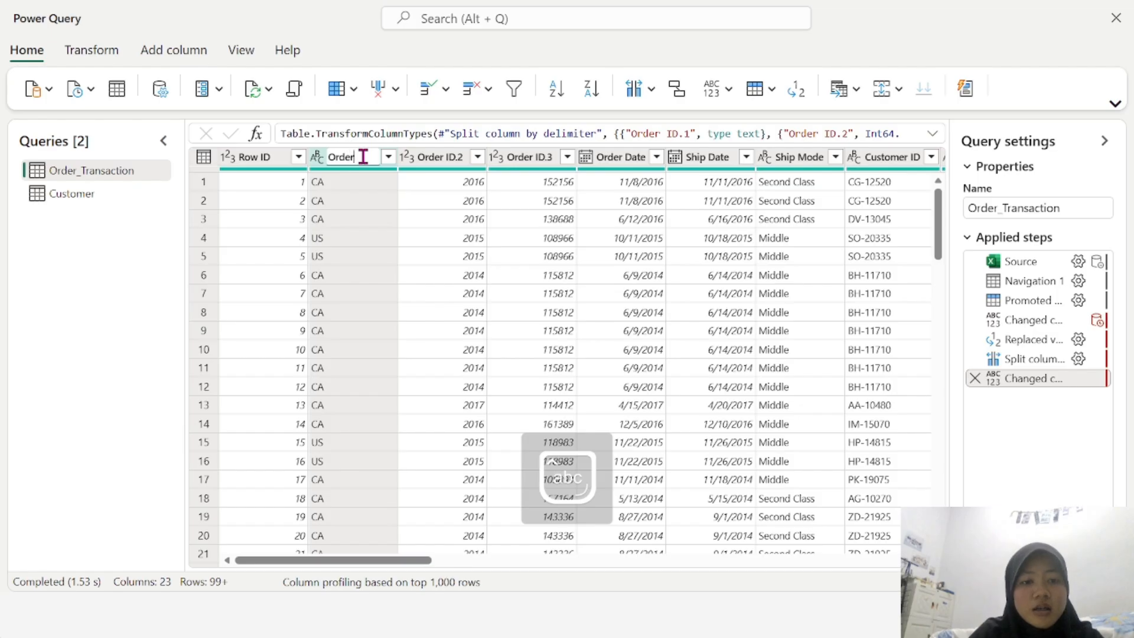
pyautogui.write('_Qty')
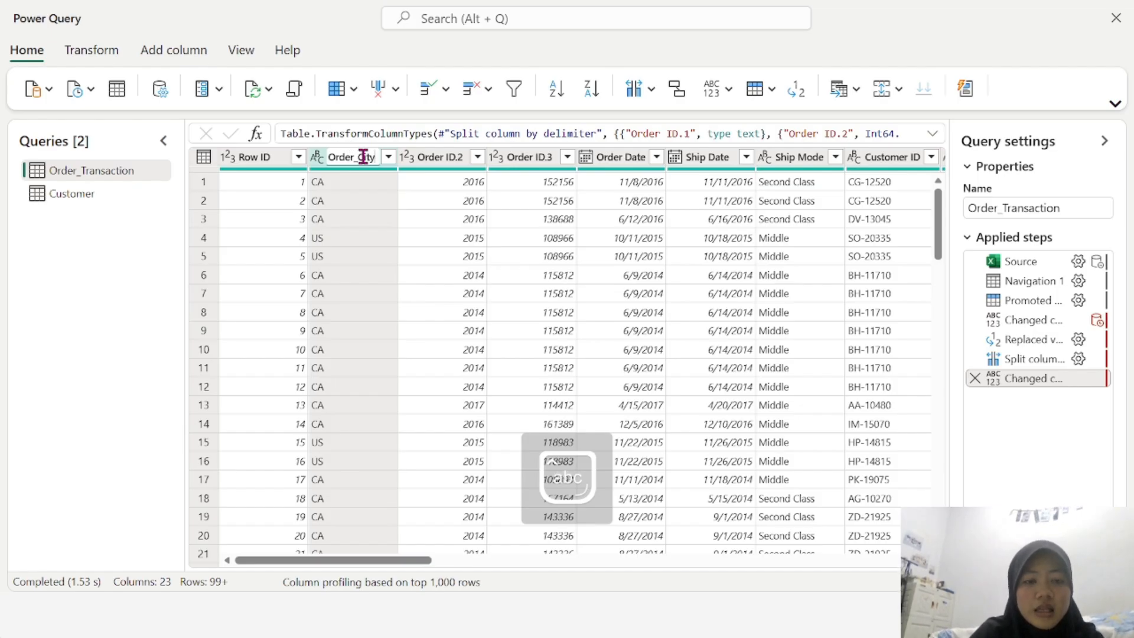
pyautogui.press('Escape')
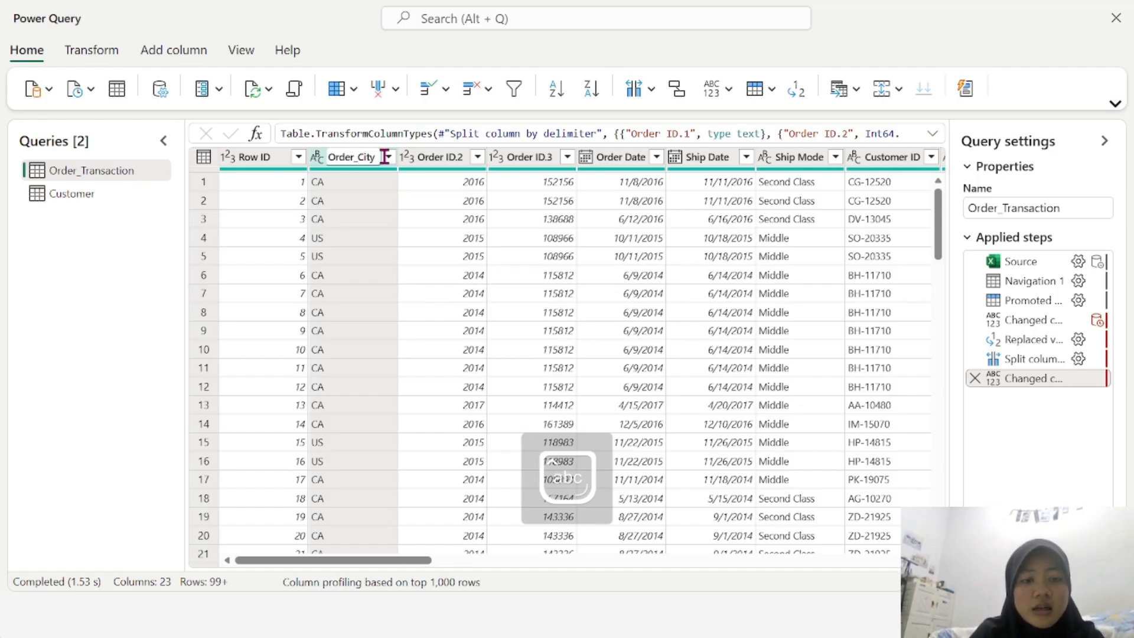
pyautogui.click(456, 161)
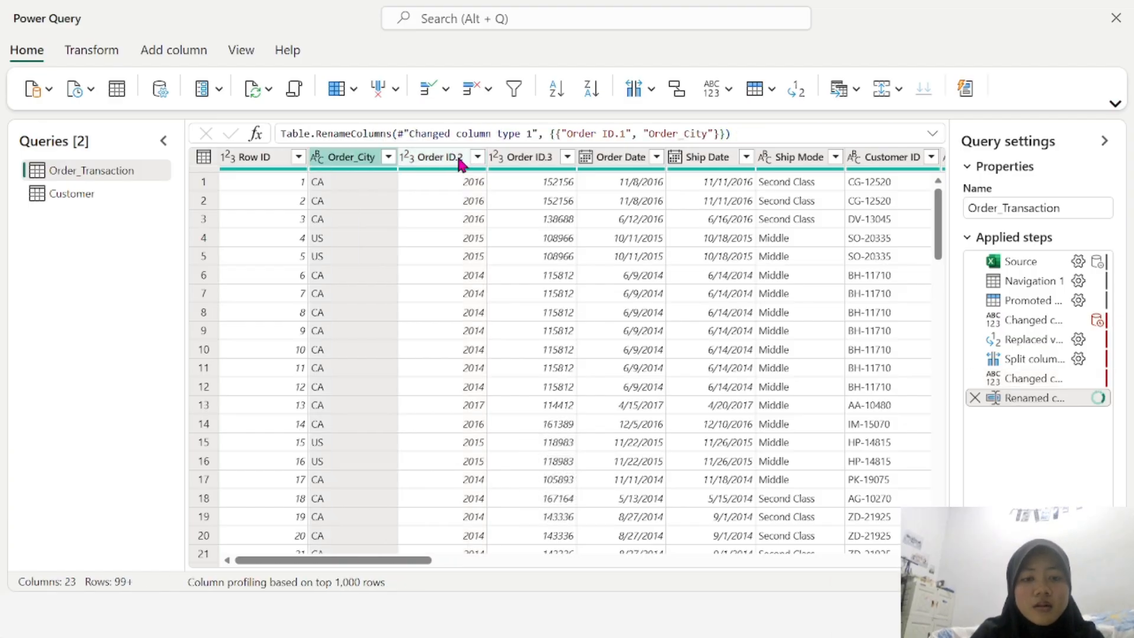
# Rename the Order ID.2 column of Order_Transaction to Order_Years
pyautogui.doubleClick(458, 157)
pyautogui.press('BackSpace')
pyautogui.write('Or')
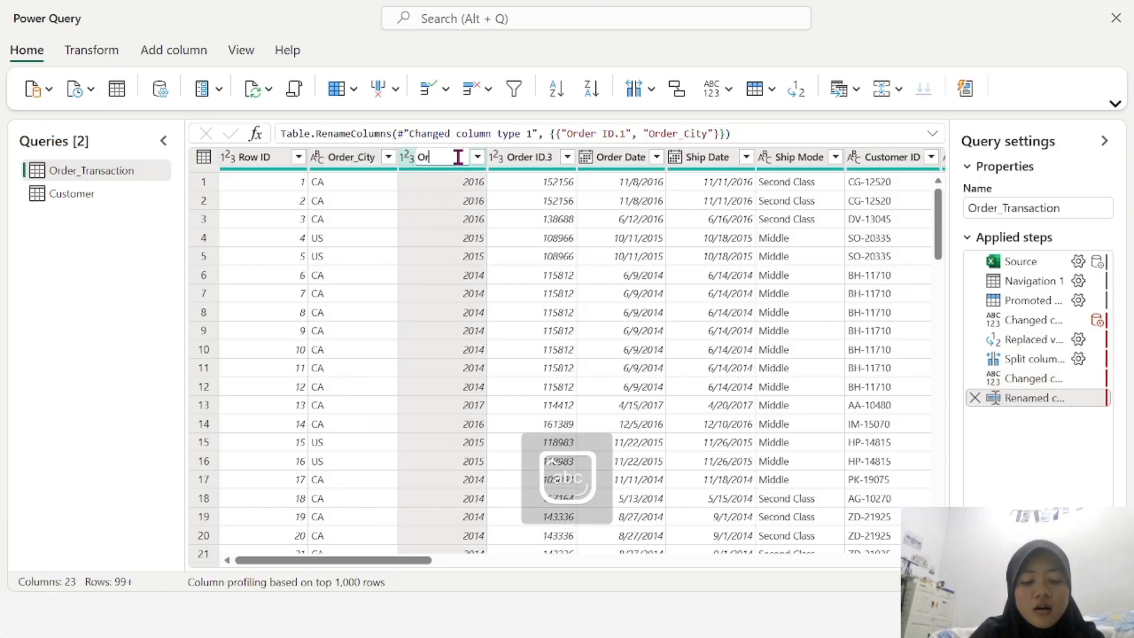
pyautogui.write('der_Years')
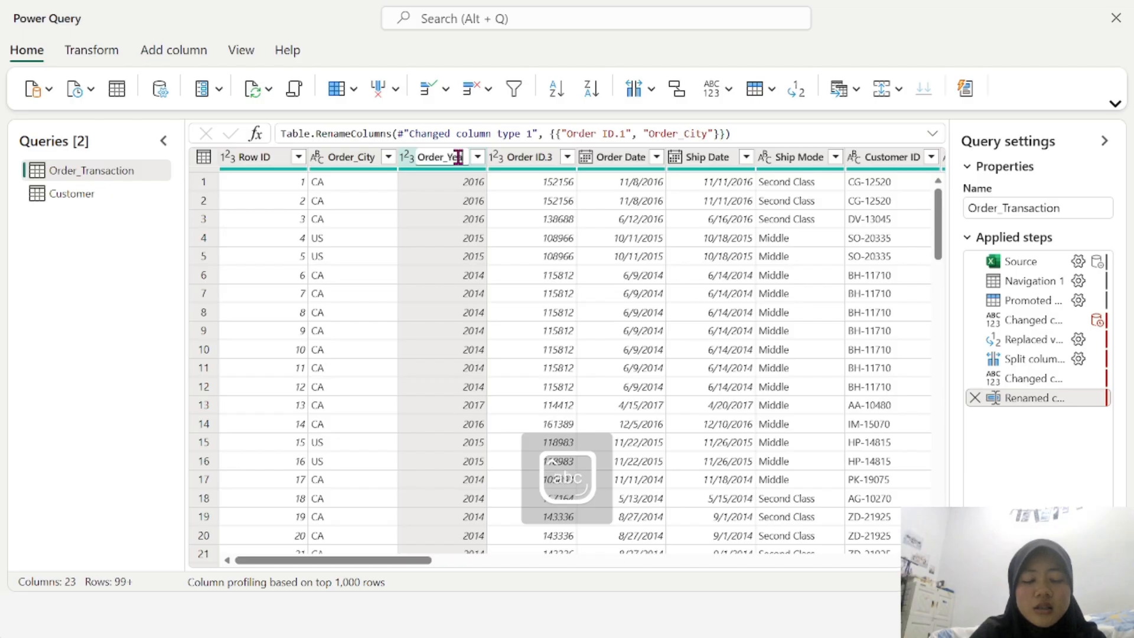
pyautogui.click(518, 157)
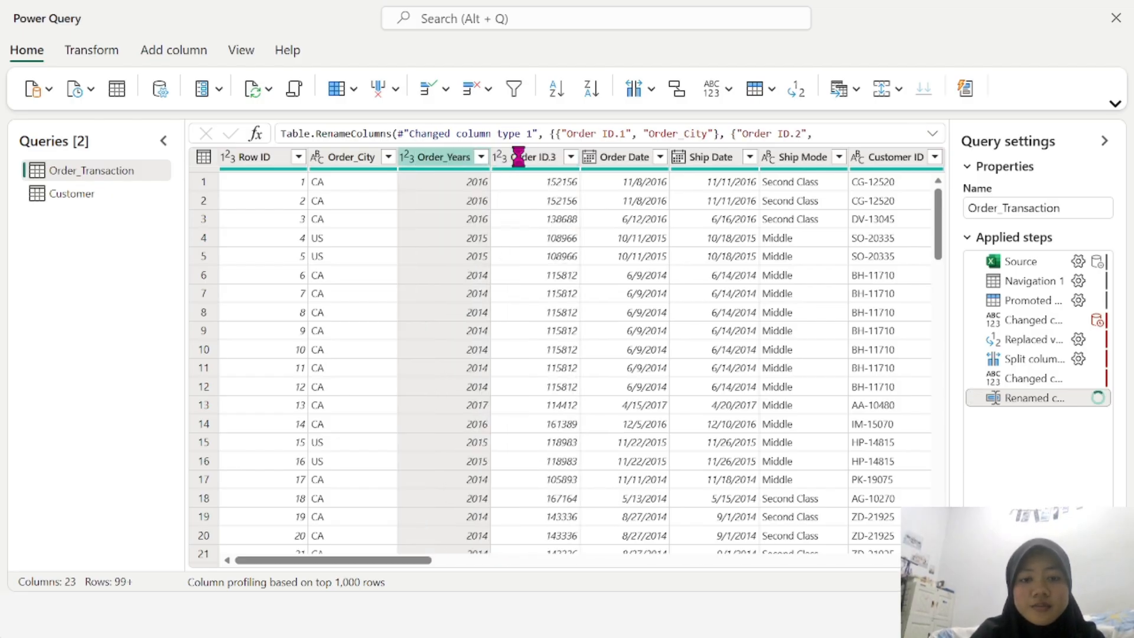
# Rename the Order ID.3 column of Order_Transaction to Order_Number
pyautogui.doubleClick(540, 157)
pyautogui.press('BackSpace')
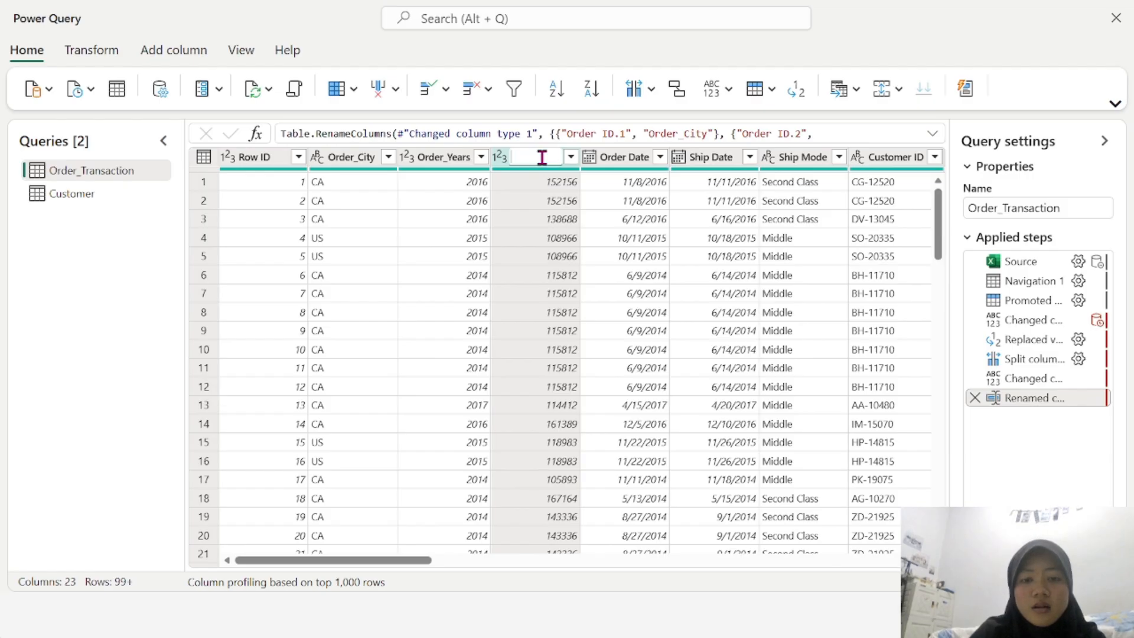
pyautogui.write('Order')
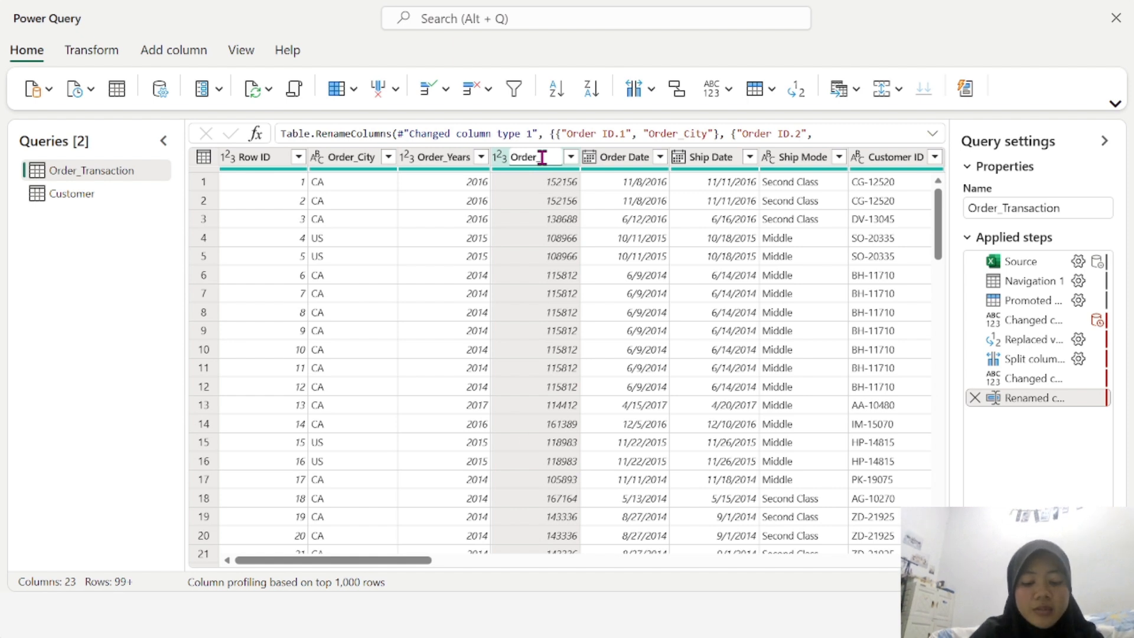
pyautogui.write('_Number')
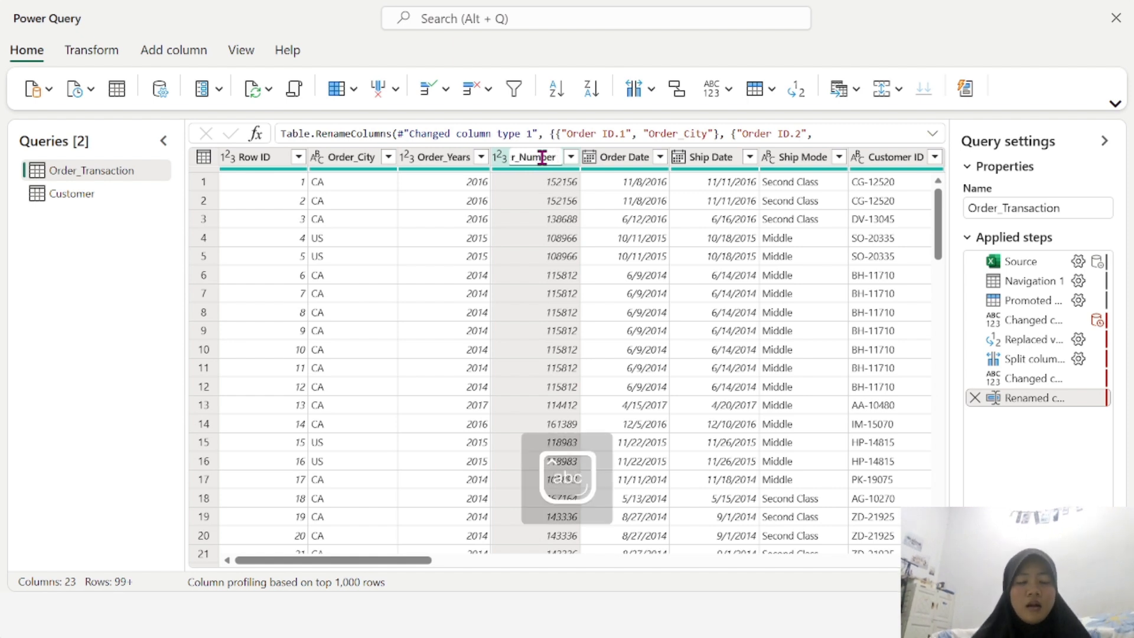
pyautogui.click(600, 200)
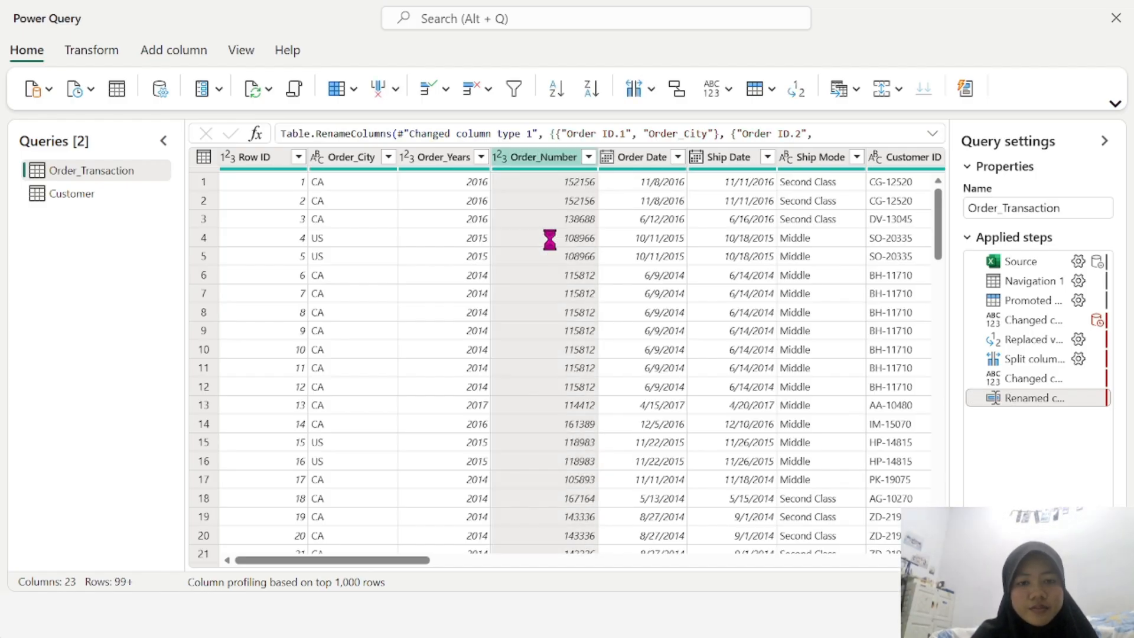